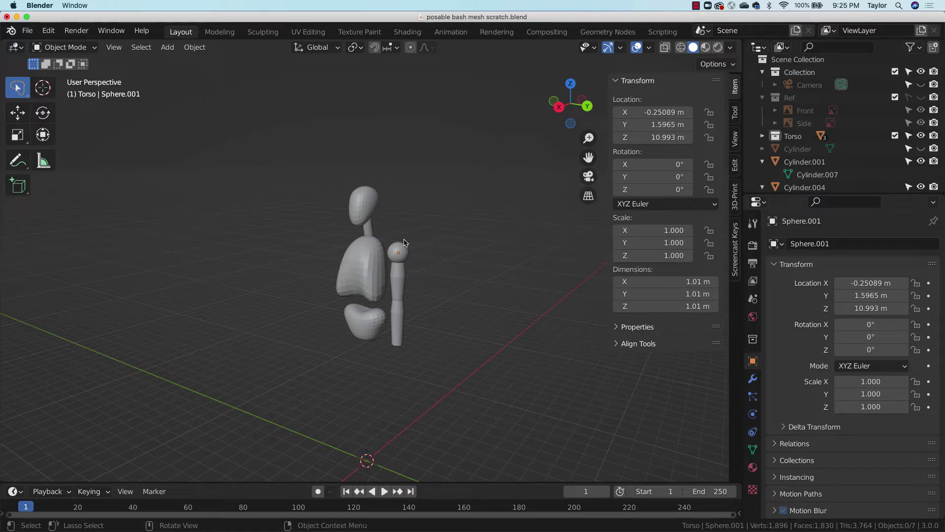
# Examine the mannequin's body parts and their origin points by selecting the upper arm, forearm, chest, pelvis, head and neck.
pyautogui.click(560, 108)
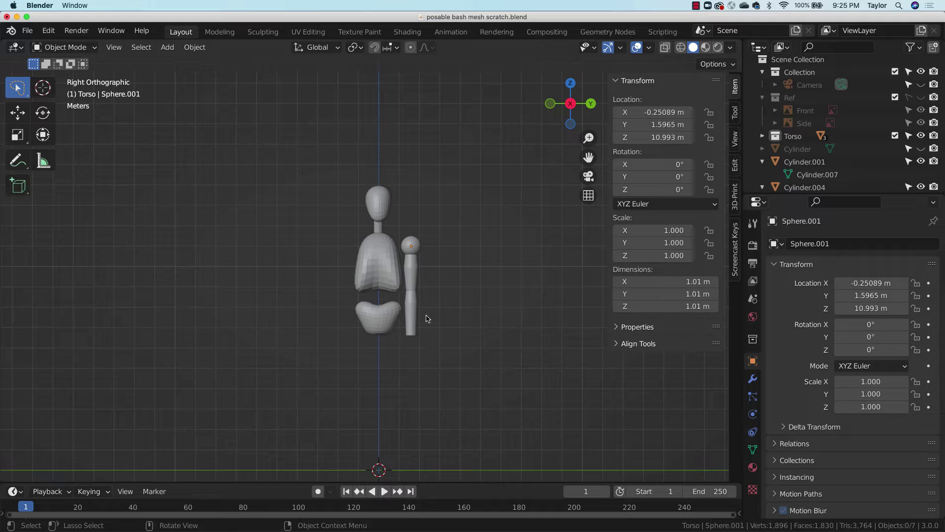
pyautogui.moveTo(463, 257); pyautogui.dragTo(402, 240, button='middle')
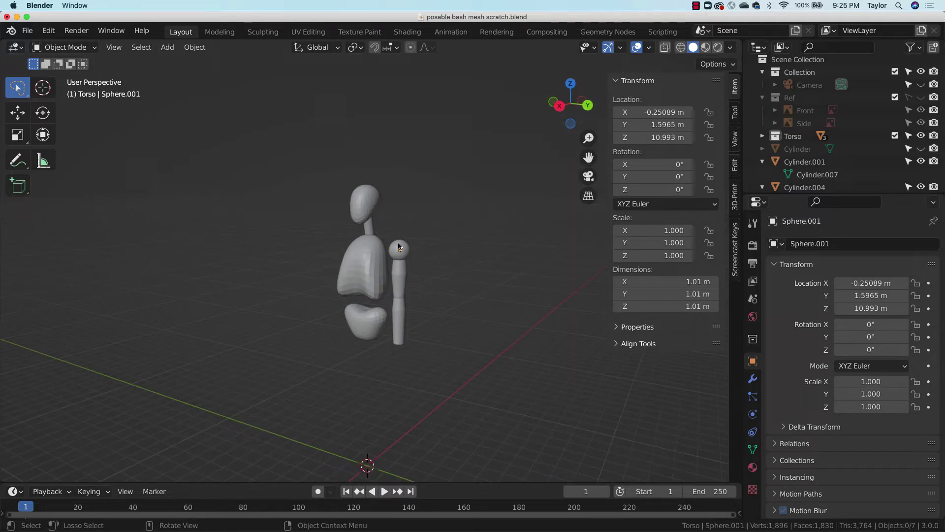
pyautogui.click(402, 277)
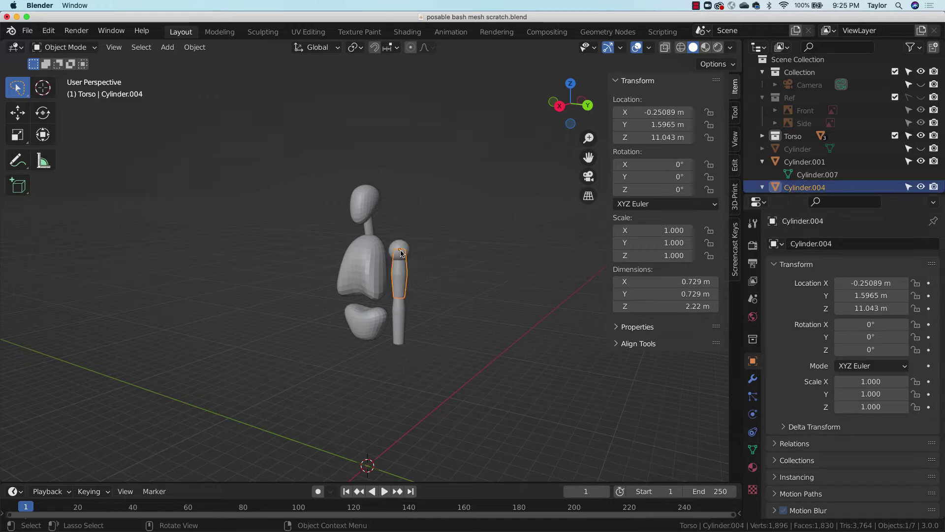
pyautogui.click(405, 310)
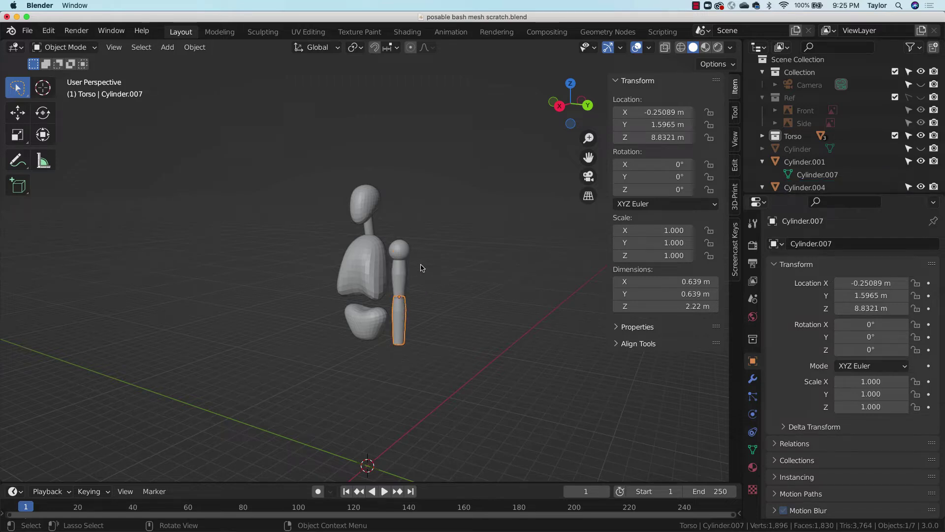
pyautogui.moveTo(422, 268); pyautogui.dragTo(448, 255, button='middle')
pyautogui.click(379, 272)
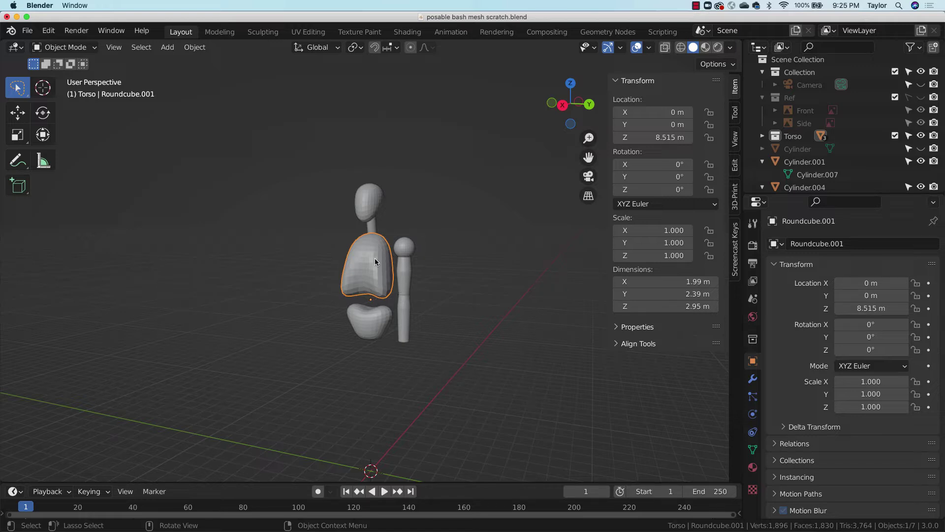
pyautogui.click(373, 322)
pyautogui.click(376, 265)
pyautogui.click(369, 203)
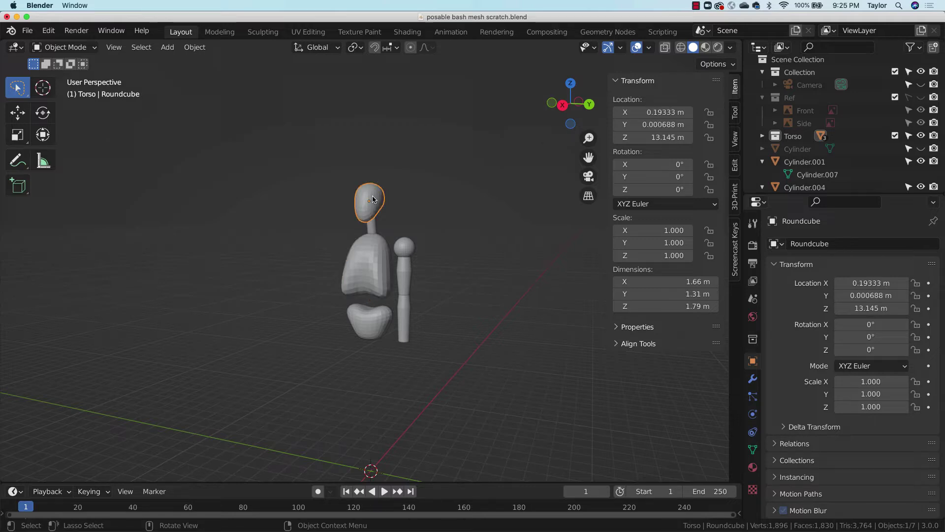
pyautogui.click(375, 224)
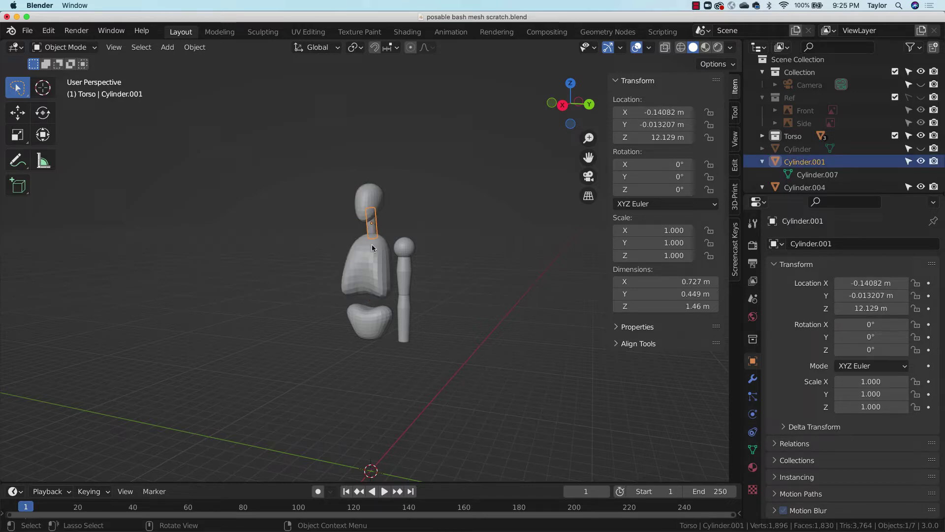
pyautogui.moveTo(411, 270); pyautogui.dragTo(447, 268, button='middle')
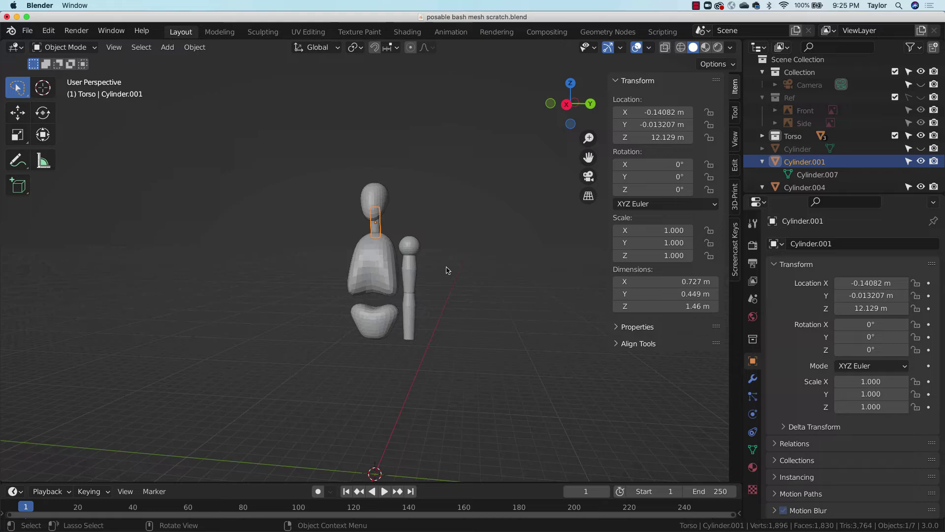
# Add a Plain Axes empty at the world origin, working in the right orthographic view with nothing selected.
pyautogui.click(565, 106)
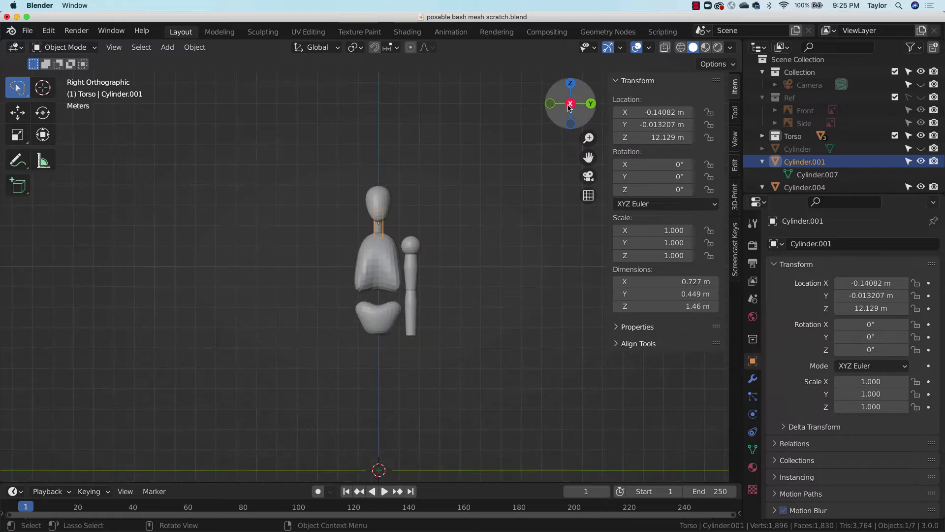
pyautogui.click(438, 346)
pyautogui.hotkey('shift', 'a')
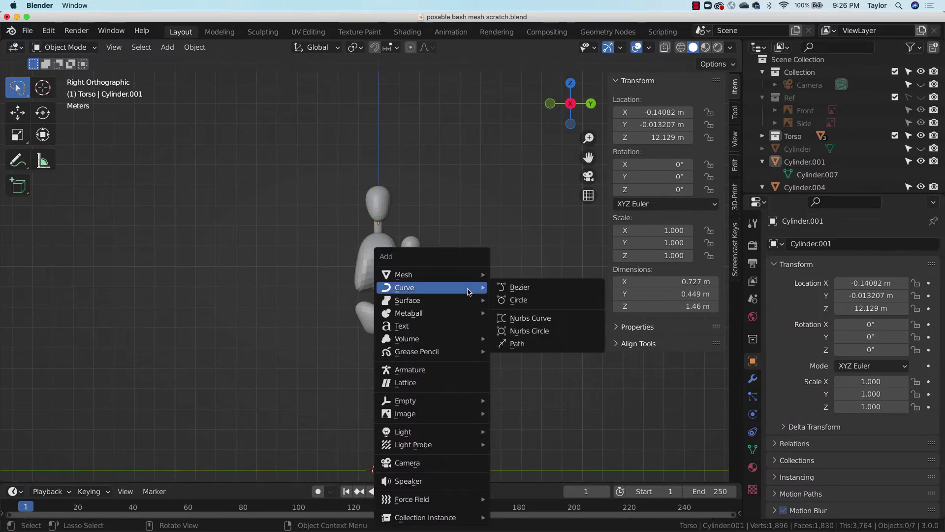
pyautogui.moveTo(458, 407)
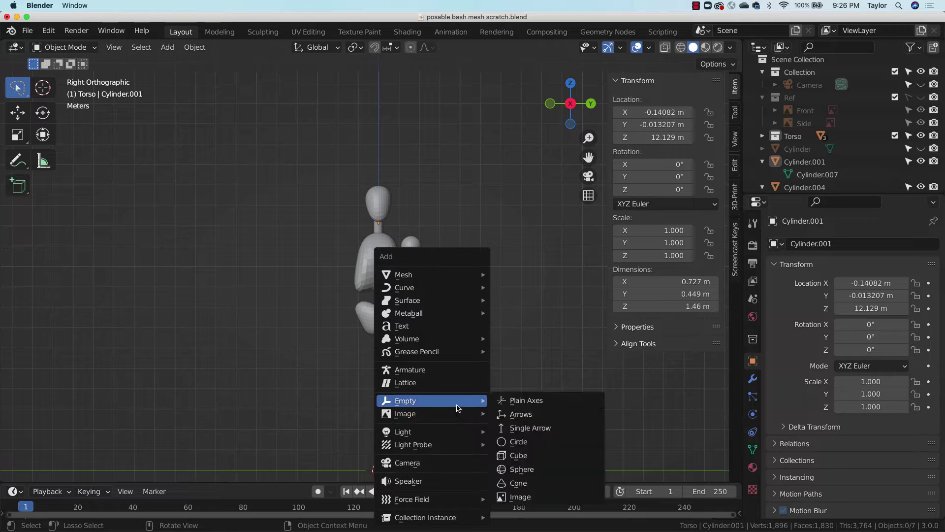
pyautogui.click(532, 404)
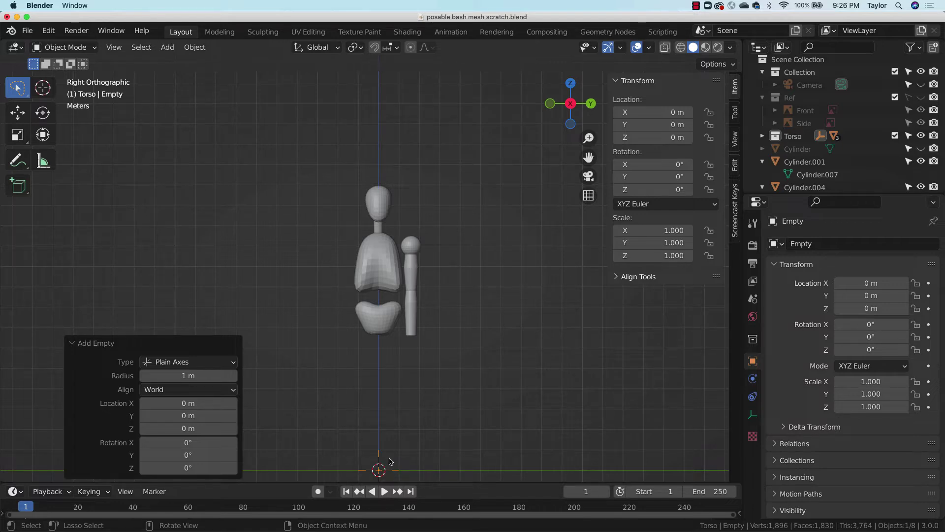
# Move the empty straight up along Z to about 8.51 m, into the gap between the chest and the pelvis.
pyautogui.press('g')
pyautogui.press('z')
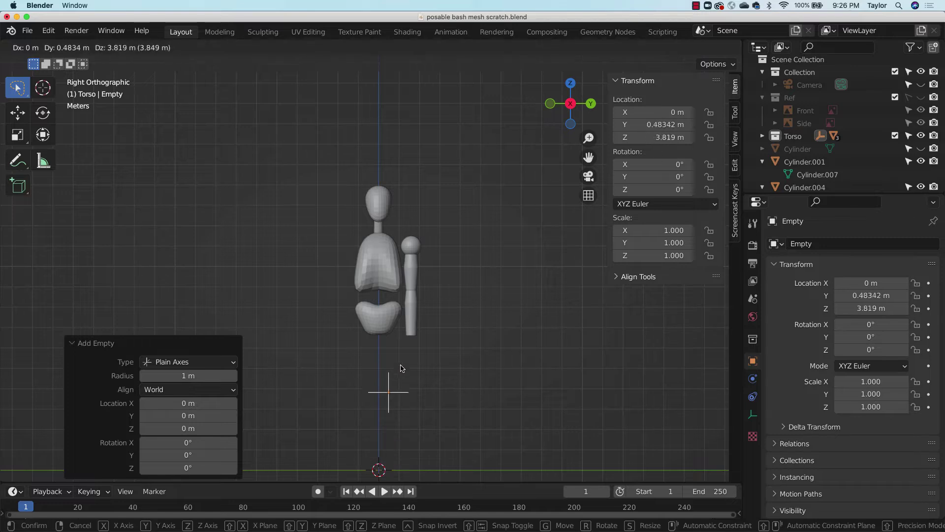
pyautogui.click(433, 275)
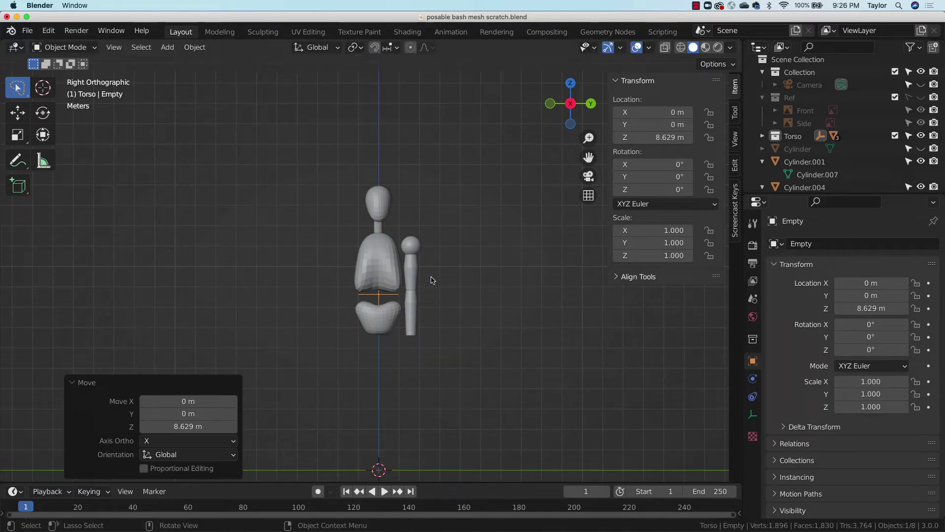
pyautogui.press('g')
pyautogui.press('z')
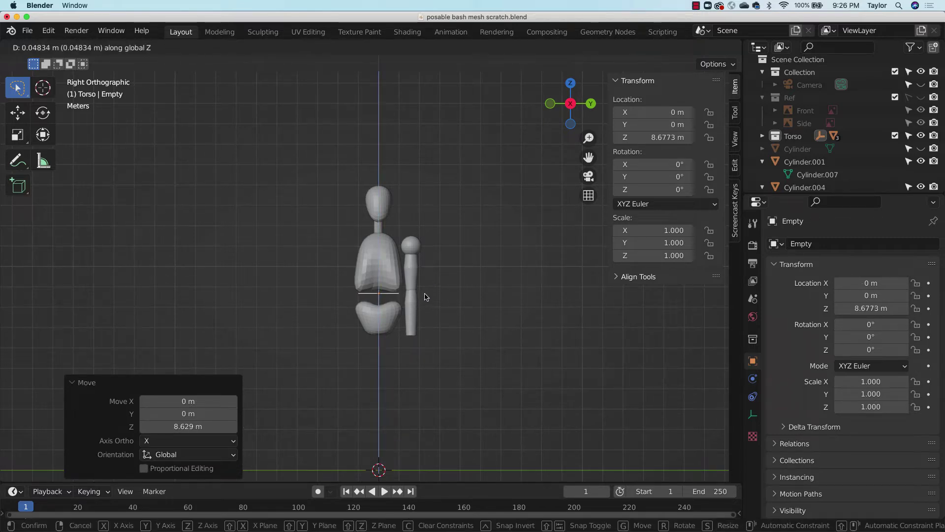
pyautogui.click(426, 300)
pyautogui.click(451, 304)
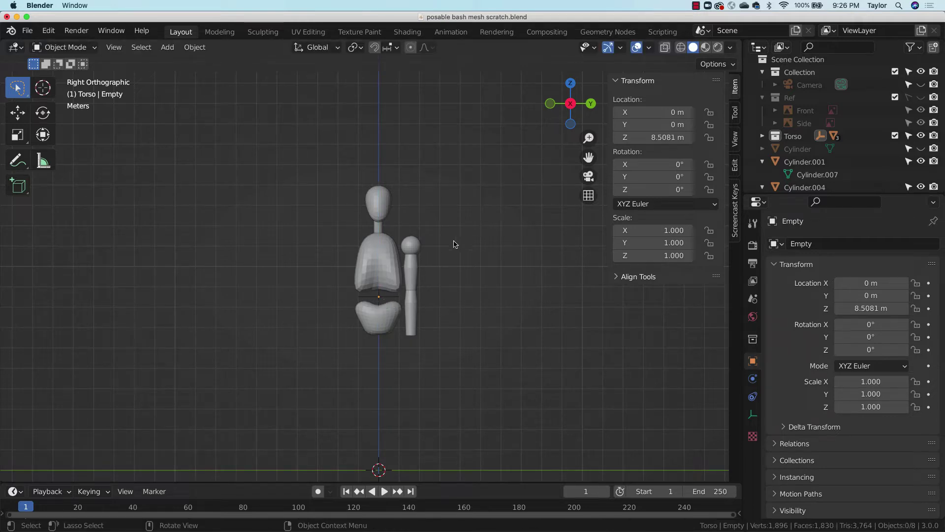
# Parent the chest to the empty using the Object parent type.
pyautogui.click(388, 271)
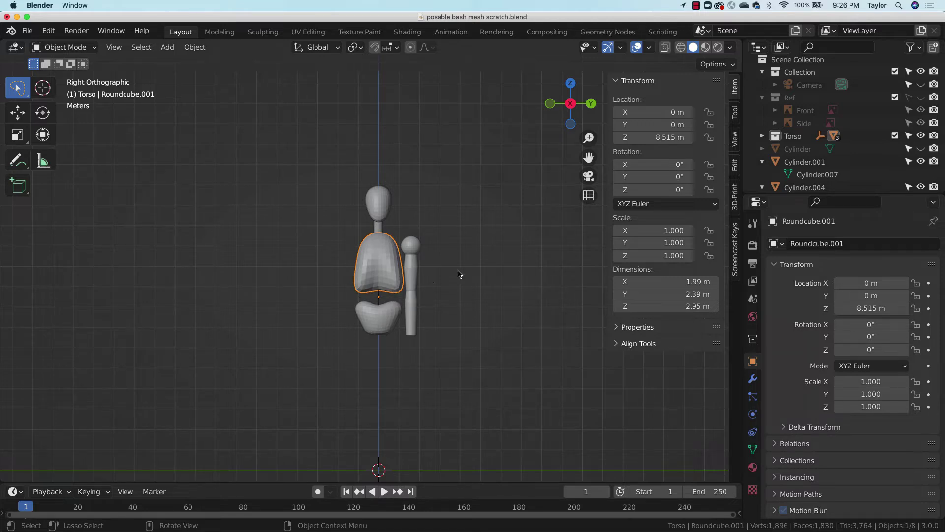
pyautogui.keyDown('shift'); pyautogui.click(388, 298); pyautogui.keyUp('shift')
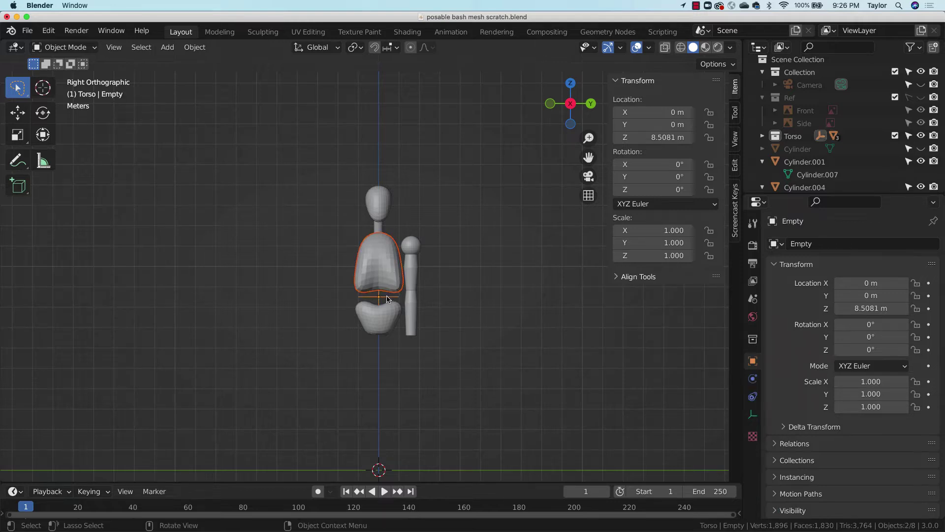
pyautogui.hotkey('ctrl', 'p')
pyautogui.click(413, 288)
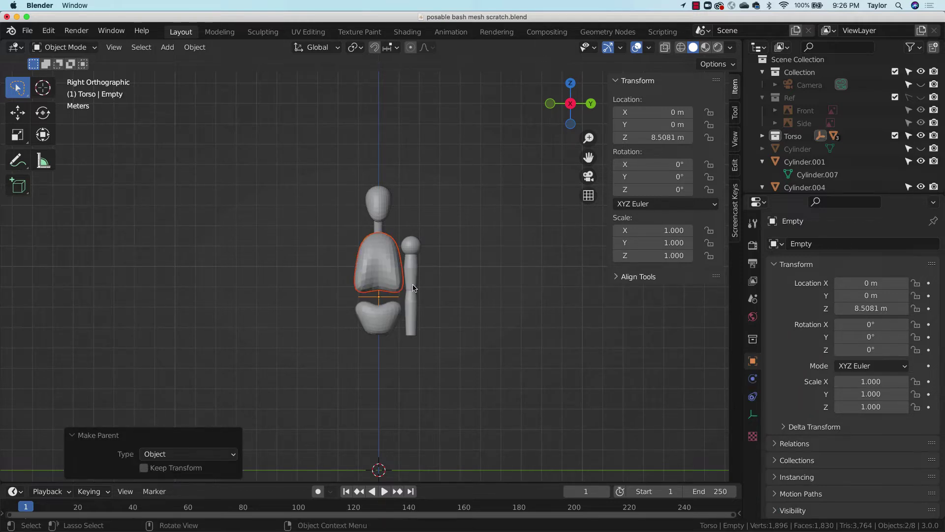
# Parent the pelvis to the empty using the Object parent type.
pyautogui.click(398, 309)
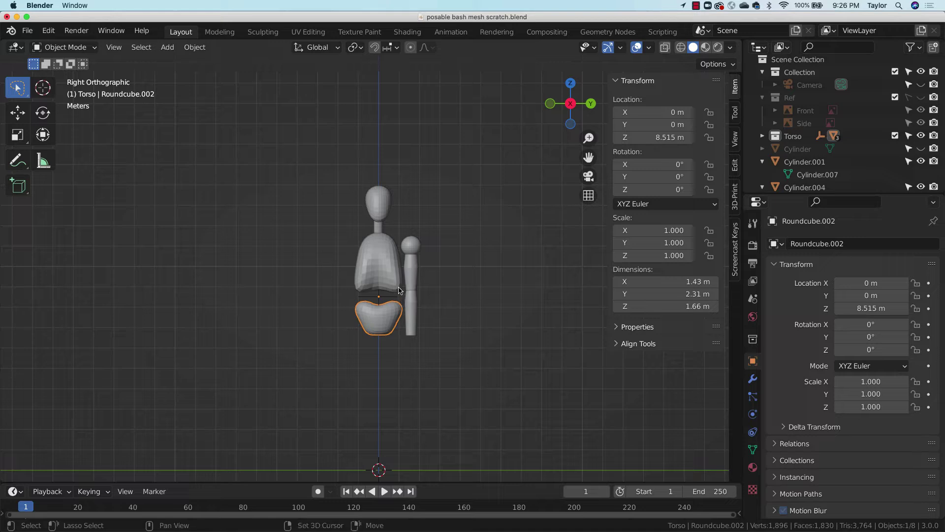
pyautogui.keyDown('shift'); pyautogui.click(391, 299); pyautogui.keyUp('shift')
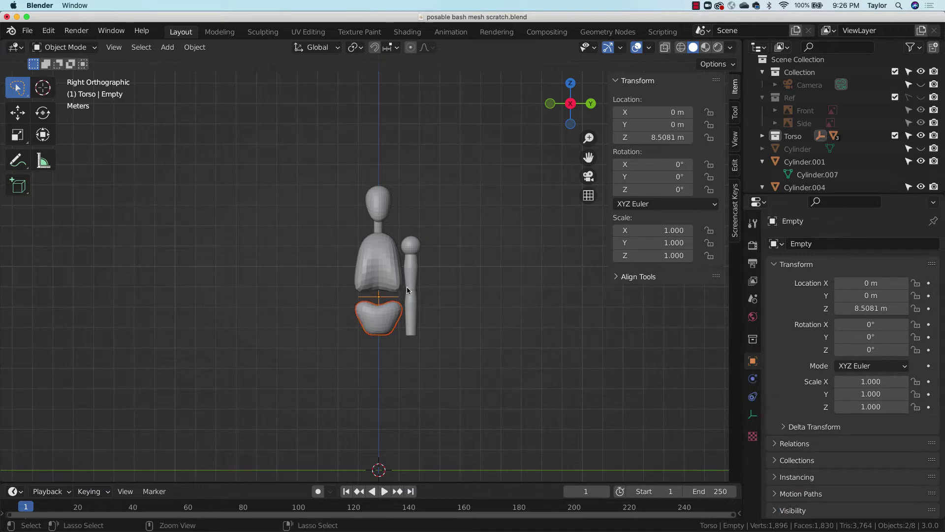
pyautogui.hotkey('ctrl', 'p')
pyautogui.click(393, 290)
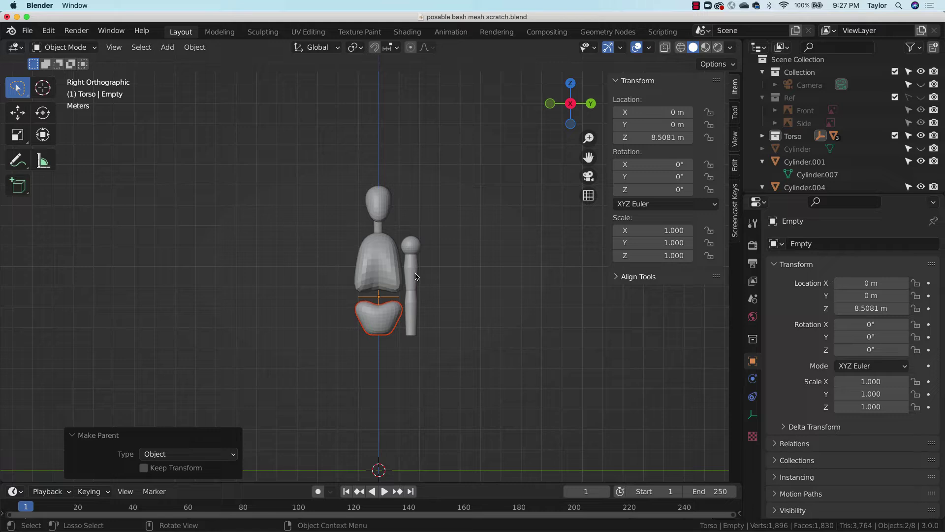
# Apply rotation and scale to all the body parts and the empty together, and deselect everything.
pyautogui.moveTo(429, 188)
pyautogui.keyDown('ctrl'); pyautogui.mouseDown(button='right')
pyautogui.moveTo(360, 170)
pyautogui.moveTo(443, 207)
pyautogui.mouseUp(button='right'); pyautogui.keyUp('ctrl')
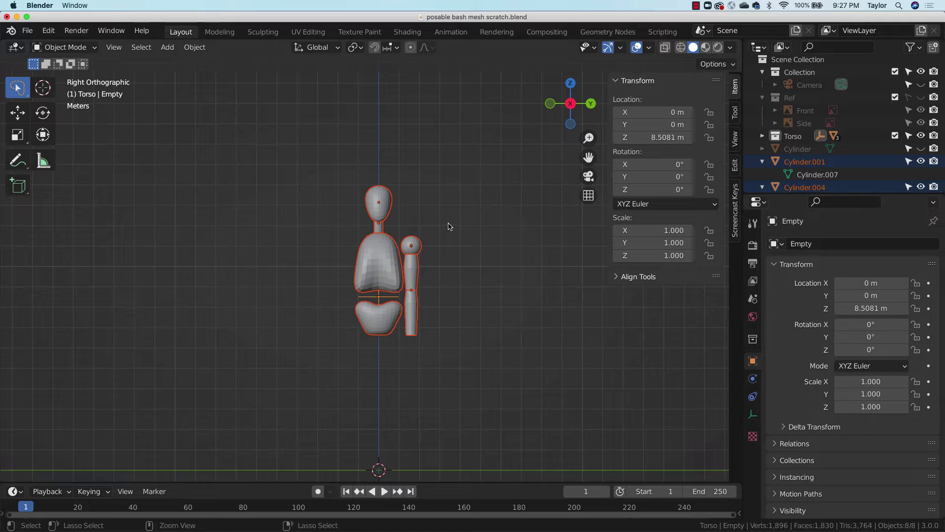
pyautogui.hotkey('ctrl', 'a')
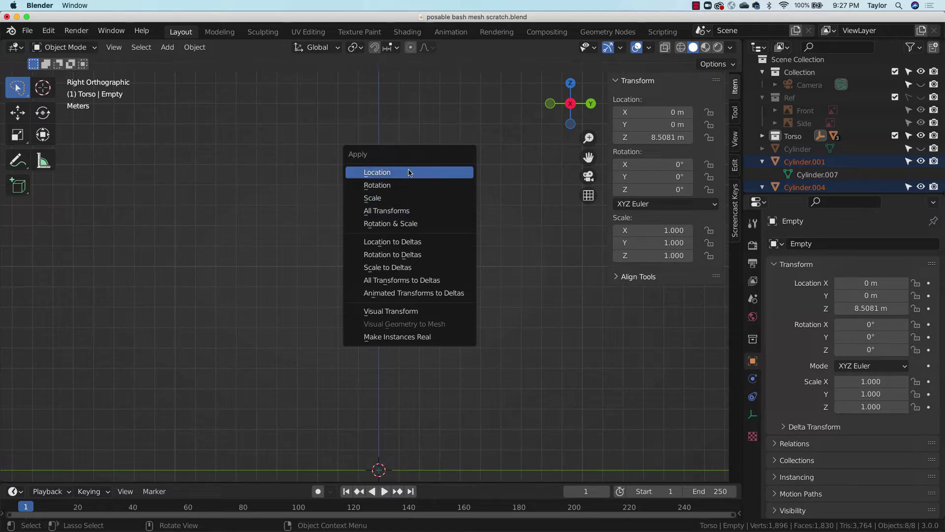
pyautogui.click(417, 224)
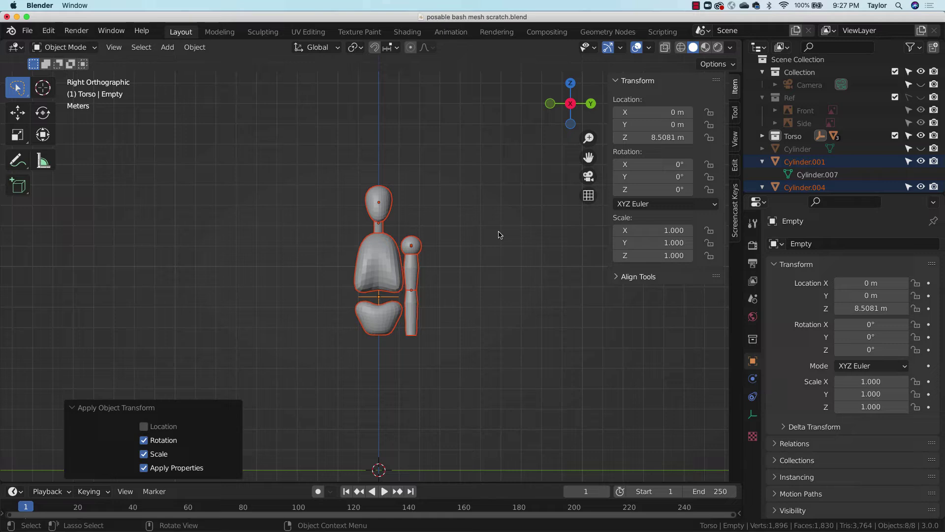
pyautogui.moveTo(460, 272); pyautogui.dragTo(375, 277, button='middle')
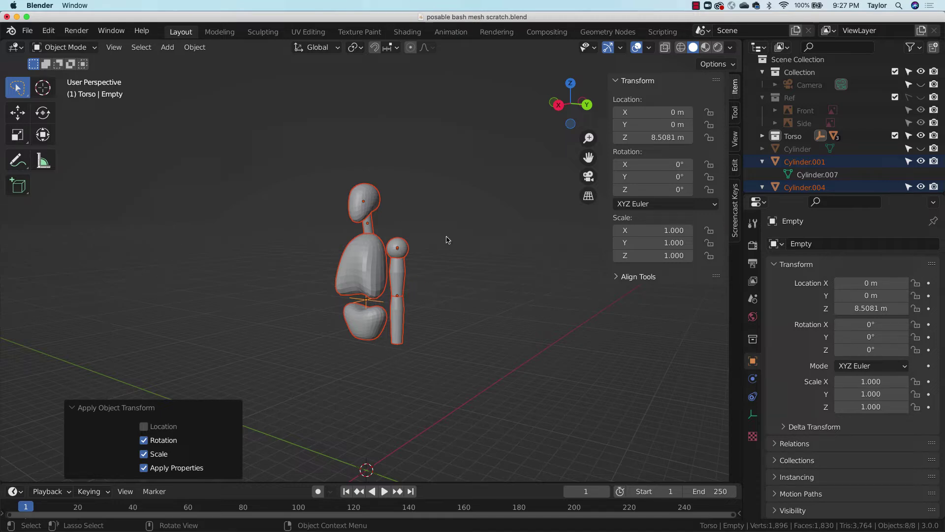
pyautogui.click(415, 297)
# Try rotating the chest by about 30.6° around its origin, and clear its rotation.
pyautogui.moveTo(414, 296); pyautogui.dragTo(390, 258, button='middle')
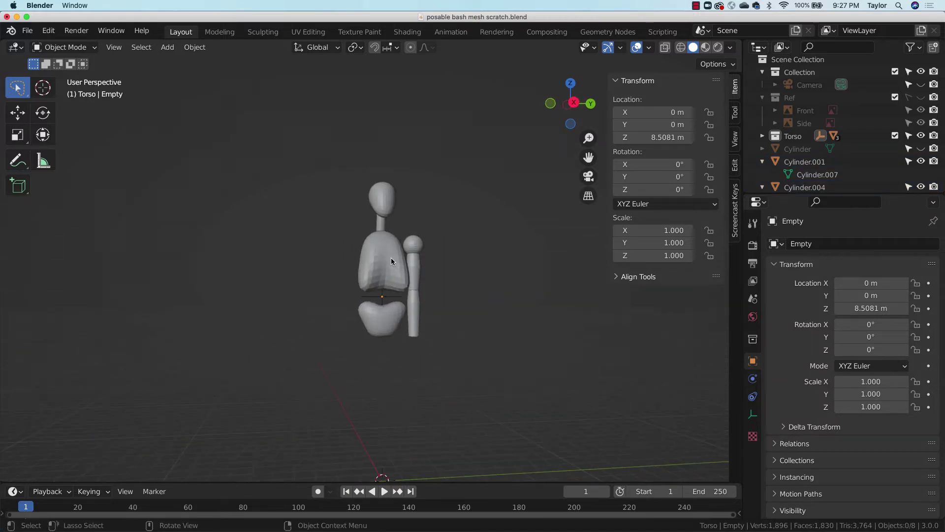
pyautogui.click(391, 258)
pyautogui.press('r')
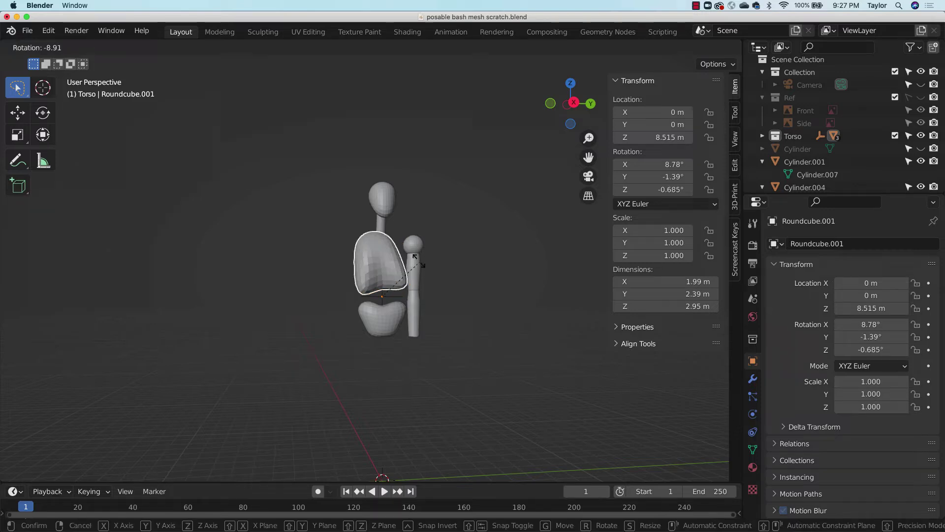
pyautogui.click(400, 269)
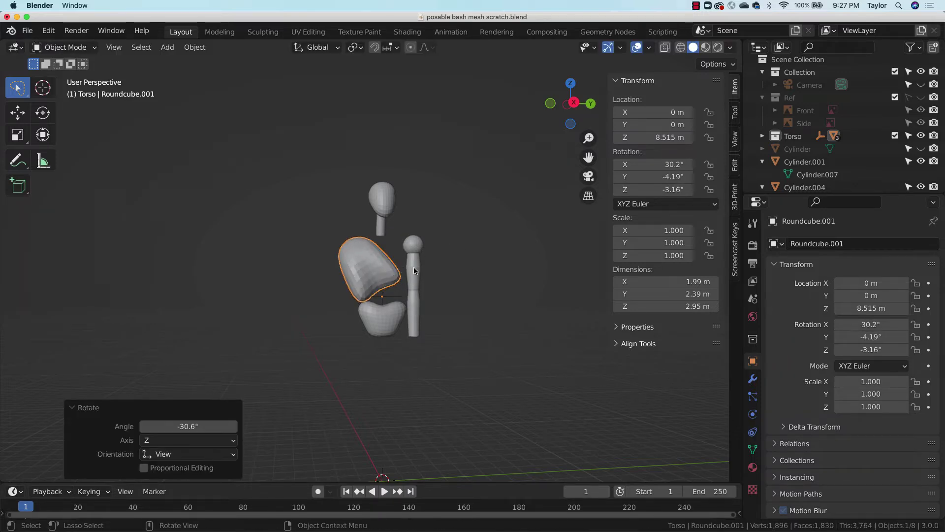
pyautogui.hotkey('alt', 'r')
# Snap the 3D cursor to the neck cylinder's bottom face, selecting that face in Edit Mode with wireframe shading.
pyautogui.moveTo(451, 243); pyautogui.dragTo(379, 305, button='middle')
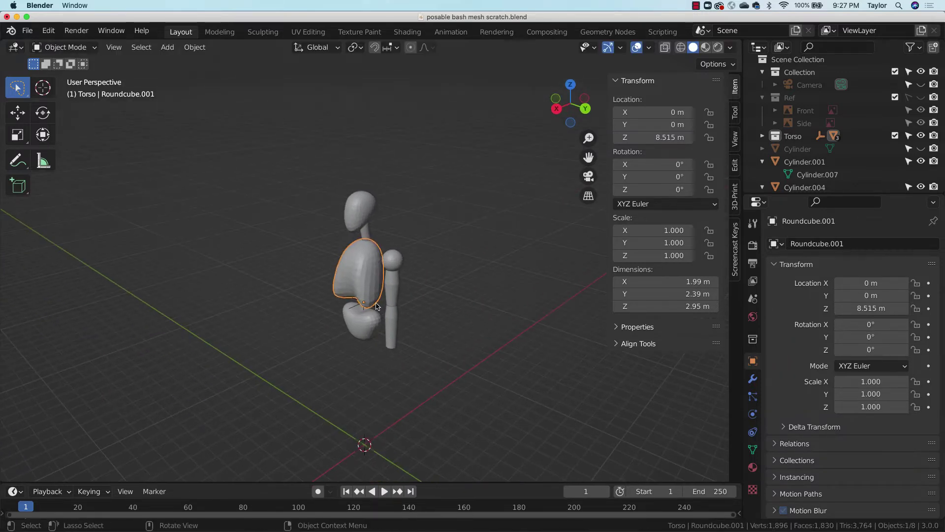
pyautogui.click(368, 232)
pyautogui.click(379, 267)
pyautogui.moveTo(517, 243); pyautogui.dragTo(496, 199, button='middle')
pyautogui.click(368, 222)
pyautogui.moveTo(369, 221); pyautogui.dragTo(445, 184, button='middle')
pyautogui.press('Tab')
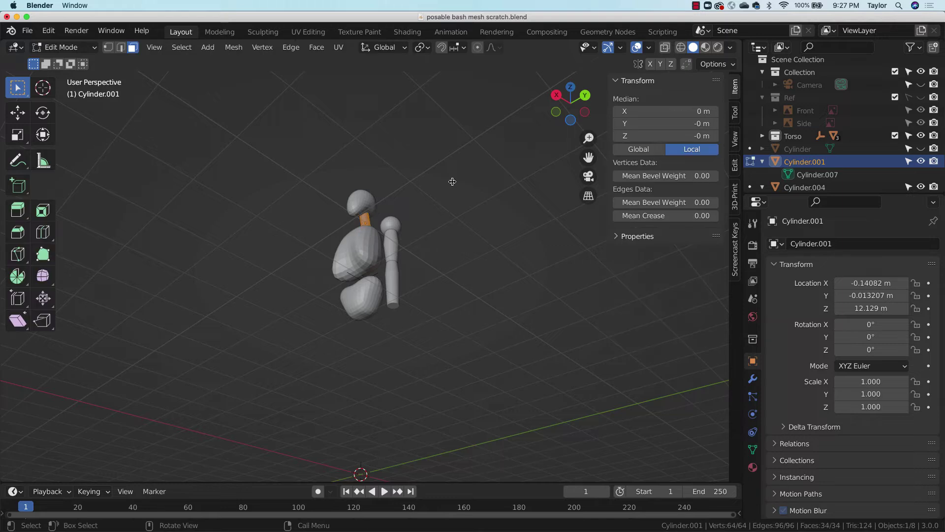
pyautogui.scroll(6, 458, 162)
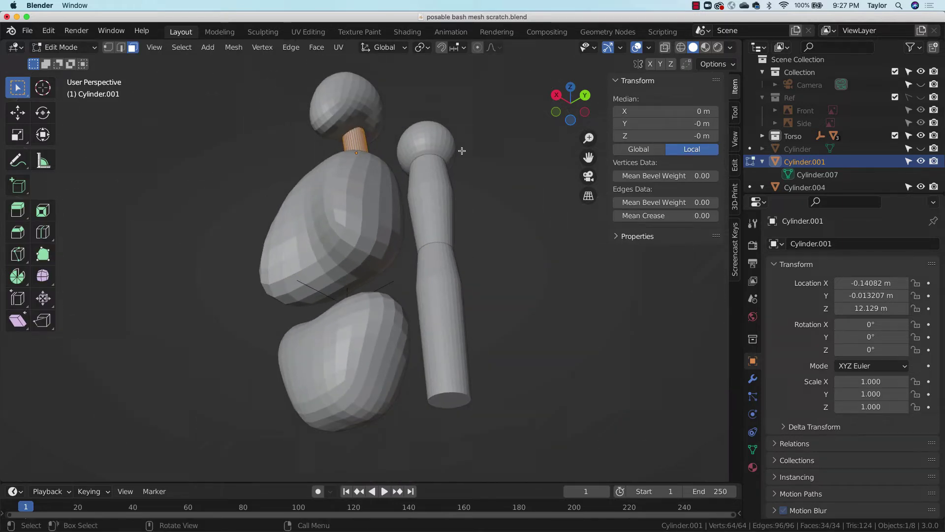
pyautogui.click(681, 48)
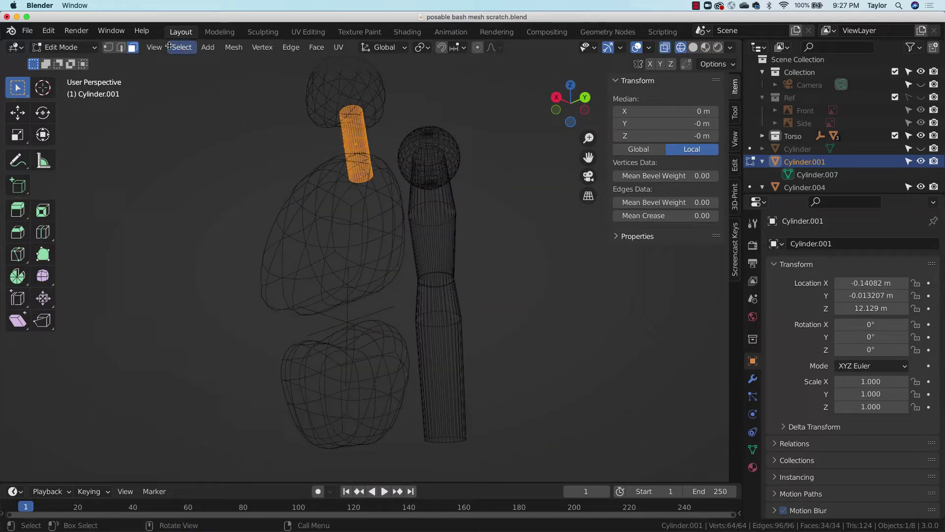
pyautogui.click(371, 176)
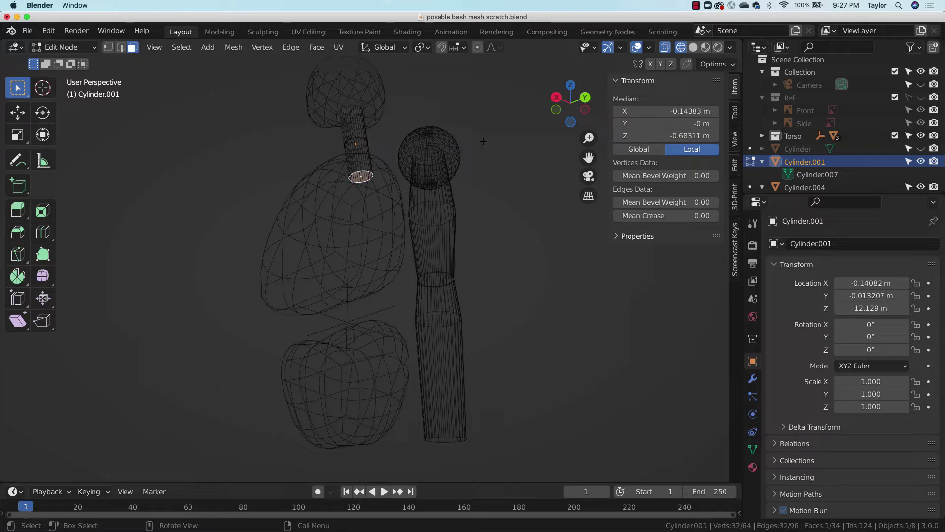
pyautogui.hotkey('shift', 's')
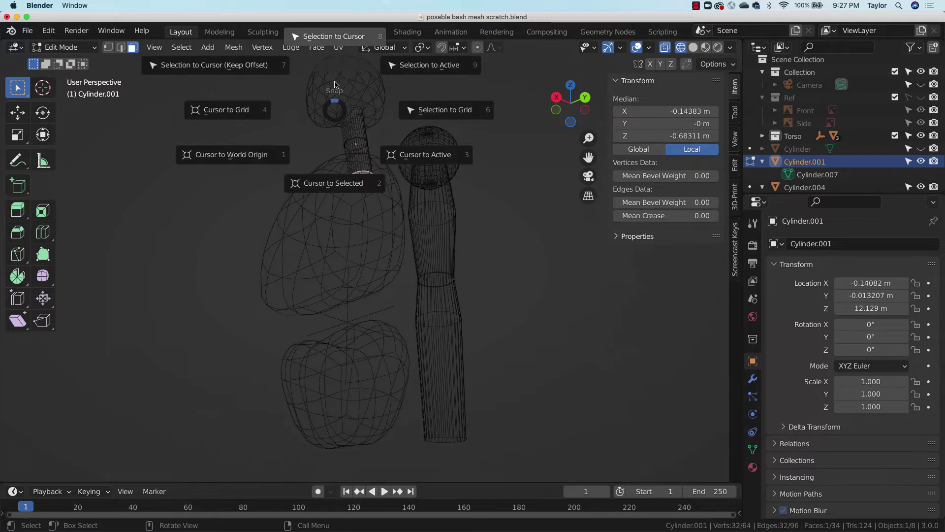
pyautogui.click(352, 189)
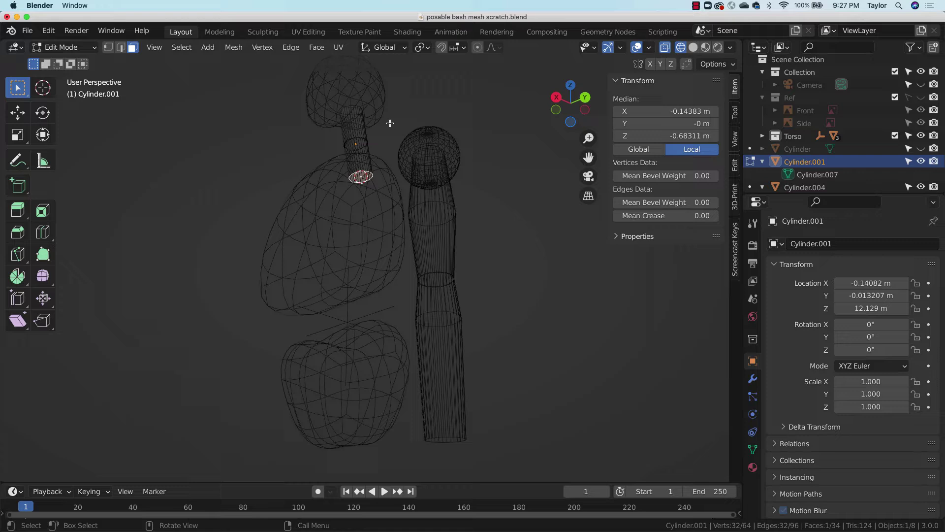
# Return to Object Mode with solid shading and set the neck's origin to the 3D cursor.
pyautogui.click(76, 47)
pyautogui.click(80, 63)
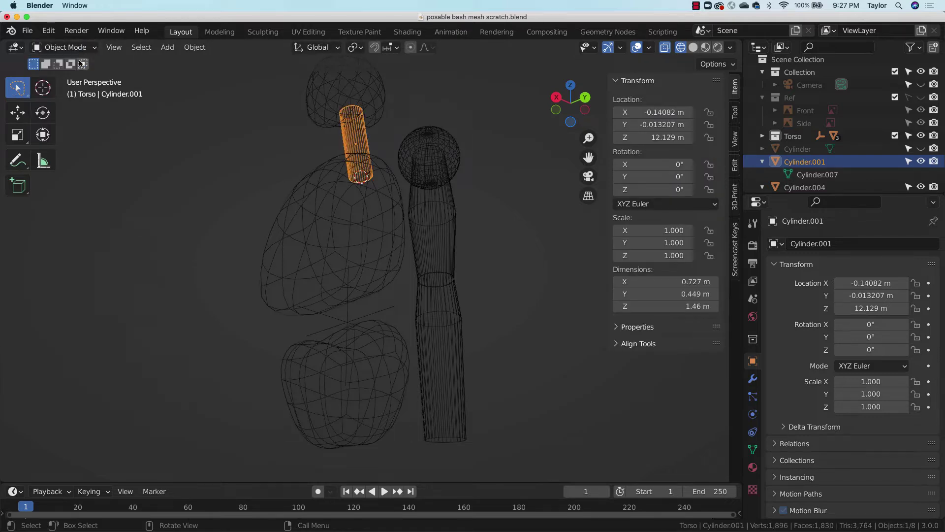
pyautogui.hotkey('shift', 'z')
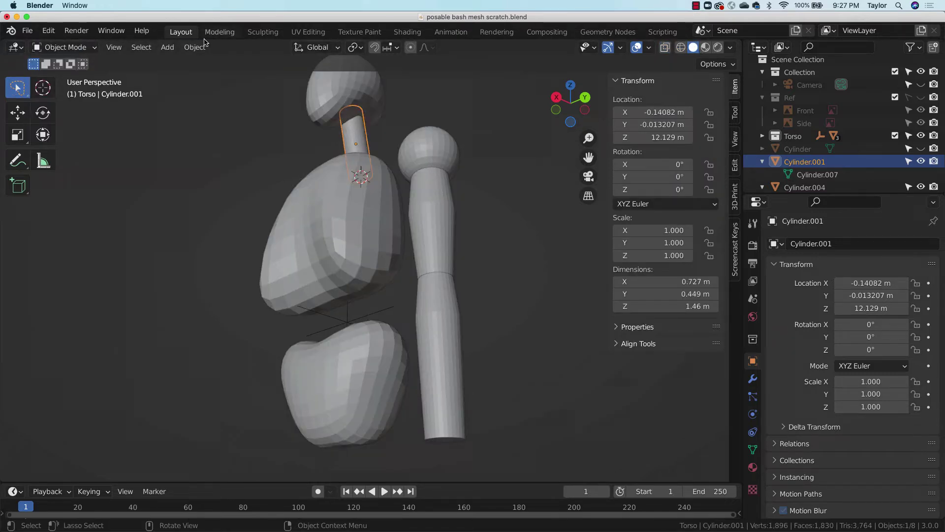
pyautogui.click(195, 47)
pyautogui.moveTo(236, 75)
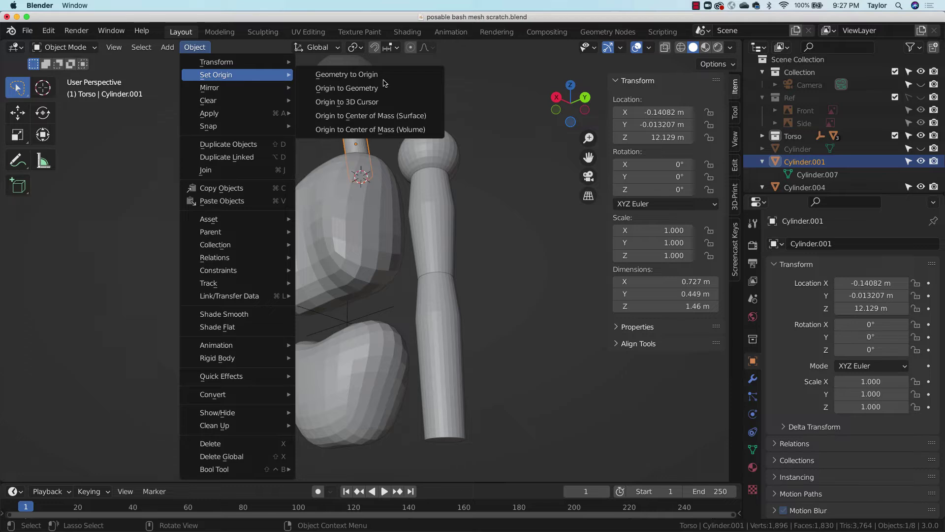
pyautogui.click(378, 102)
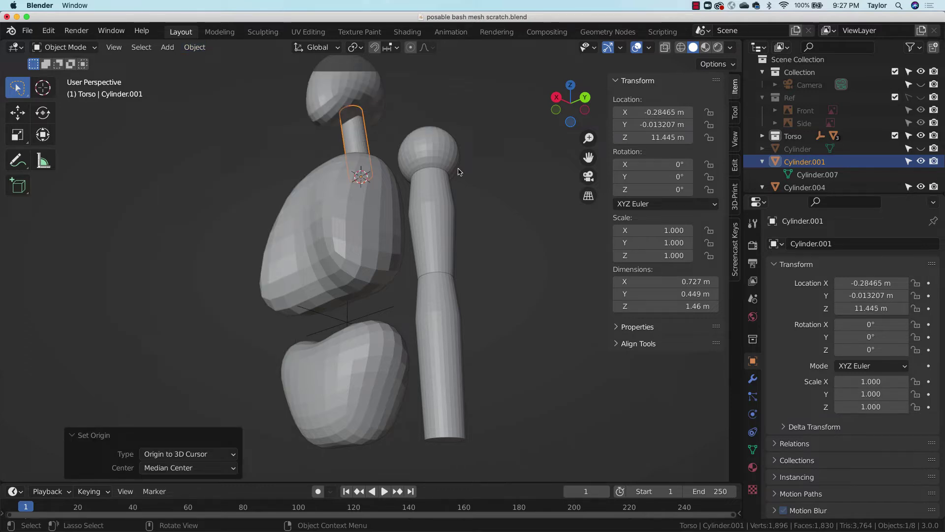
# Parent the neck to the chest using the Object parent type.
pyautogui.moveTo(459, 171); pyautogui.dragTo(491, 221, button='middle')
pyautogui.click(449, 144)
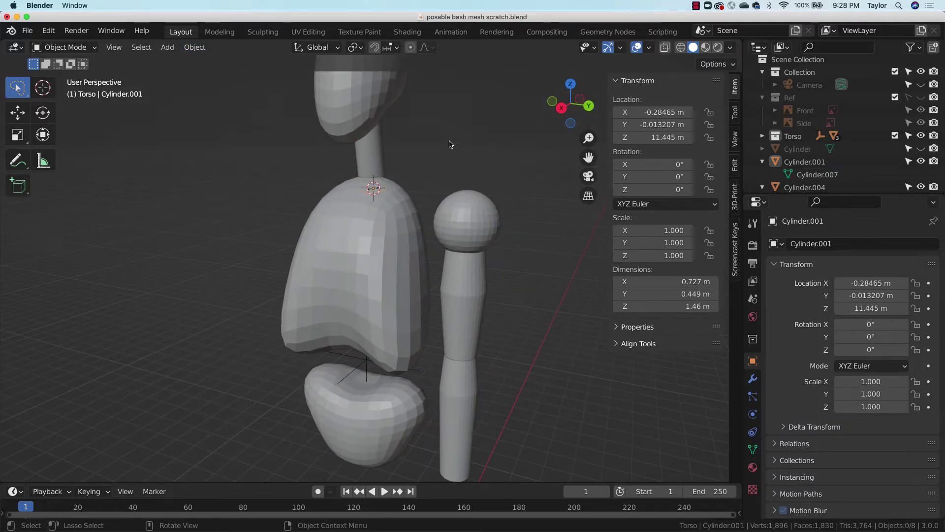
pyautogui.click(375, 159)
pyautogui.keyDown('shift'); pyautogui.click(387, 239); pyautogui.keyUp('shift')
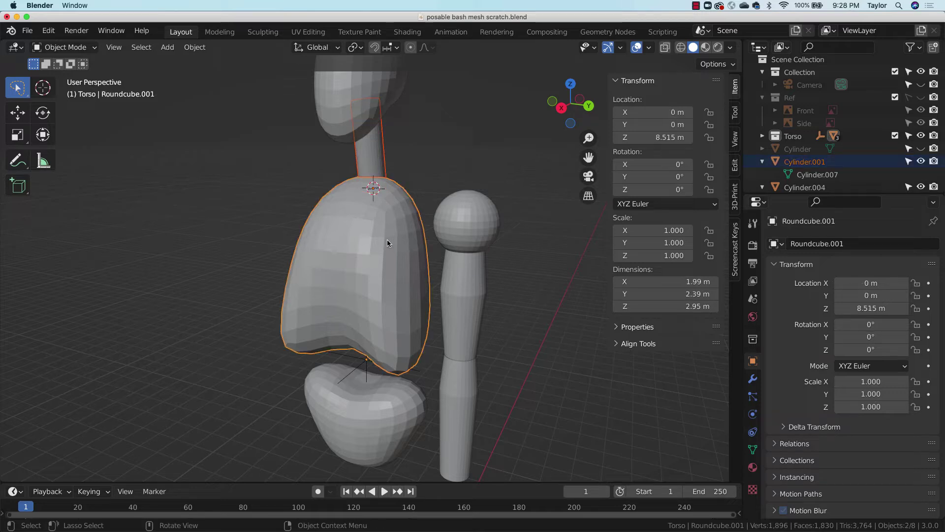
pyautogui.hotkey('ctrl', 'p')
pyautogui.click(385, 240)
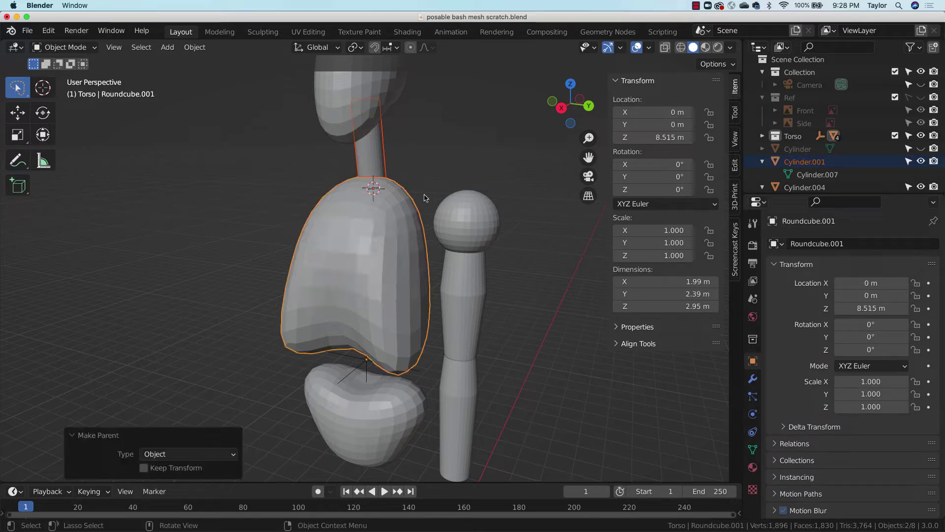
# Parent the head to the neck using the Object parent type.
pyautogui.click(394, 89)
pyautogui.keyDown('shift'); pyautogui.click(379, 155); pyautogui.keyUp('shift')
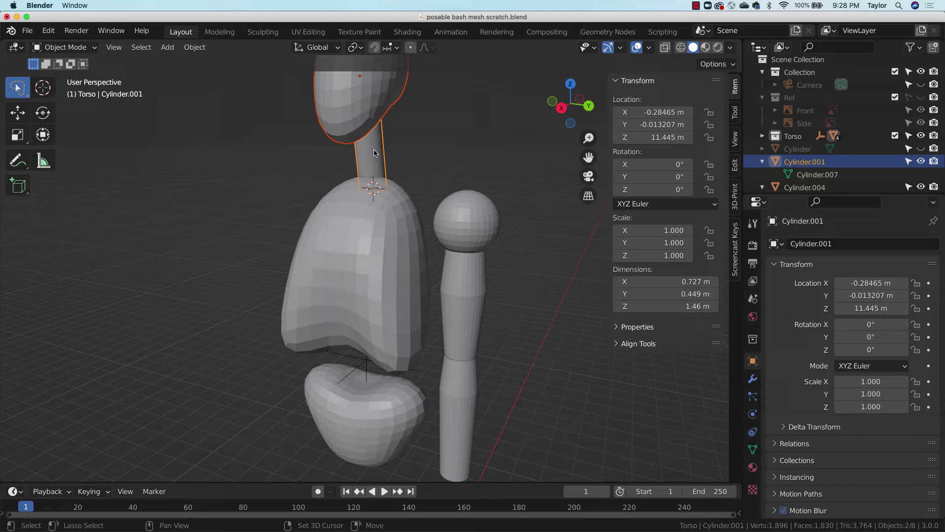
pyautogui.hotkey('ctrl', 'p')
pyautogui.click(397, 182)
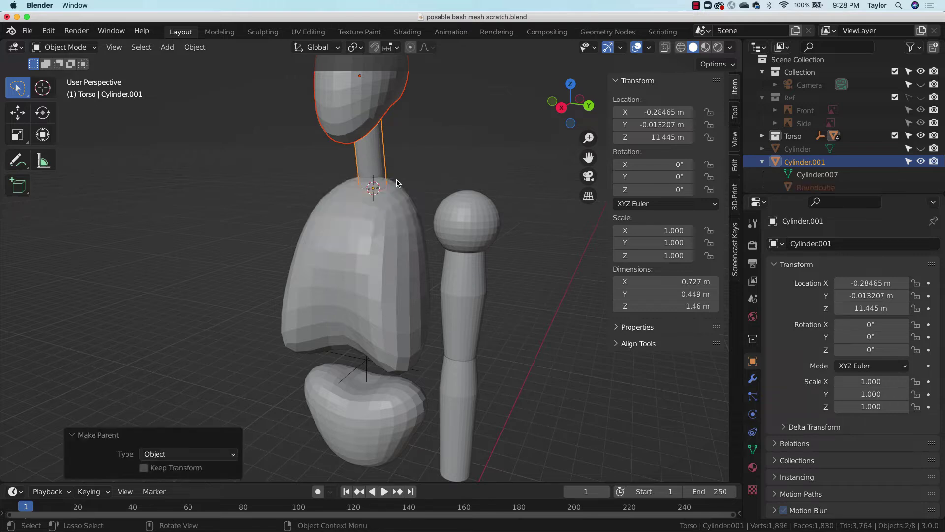
# Try rotating the neck by about 2.5° around its new origin, and undo the rotation.
pyautogui.click(389, 154)
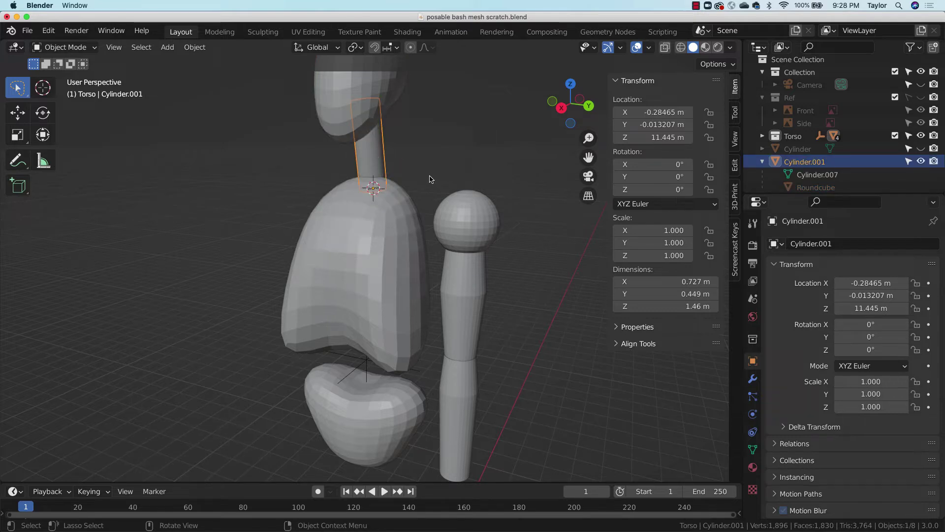
pyautogui.press('r')
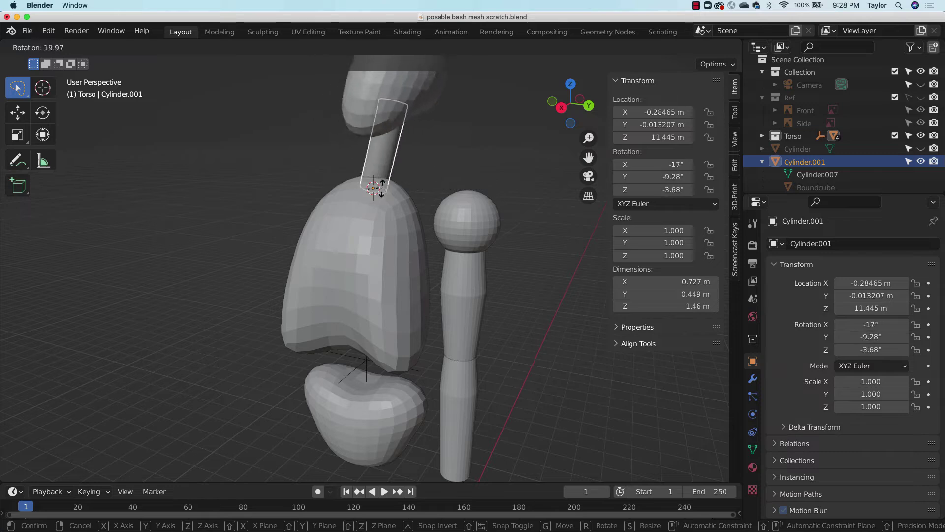
pyautogui.click(442, 167)
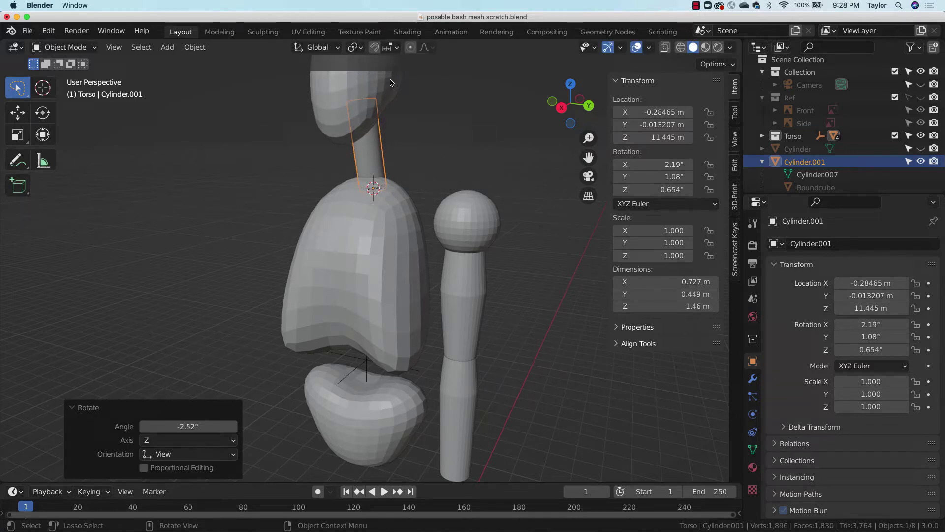
pyautogui.hotkey('ctrl', 'z')
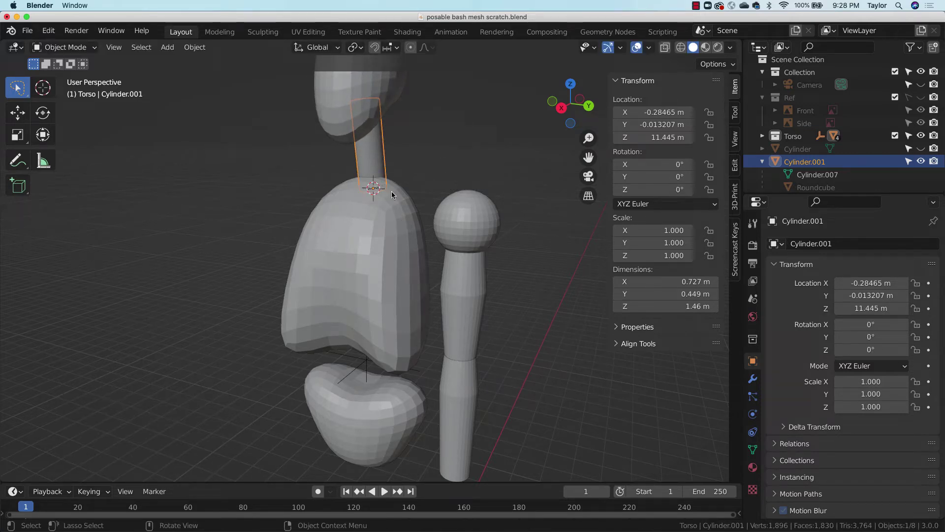
# Try rotating the chest by about 16° to test the neck and head parenting, and undo the rotation.
pyautogui.click(394, 226)
pyautogui.press('r')
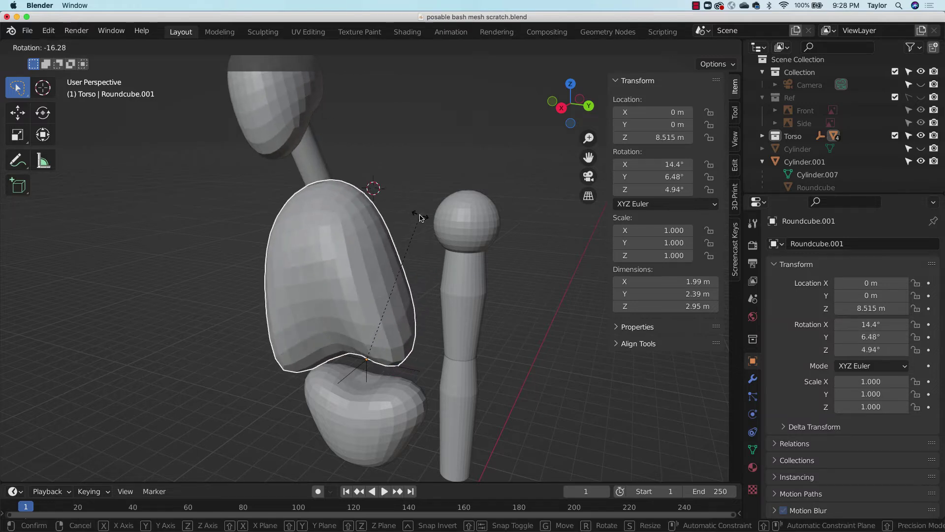
pyautogui.click(420, 217)
pyautogui.hotkey('ctrl', 'z')
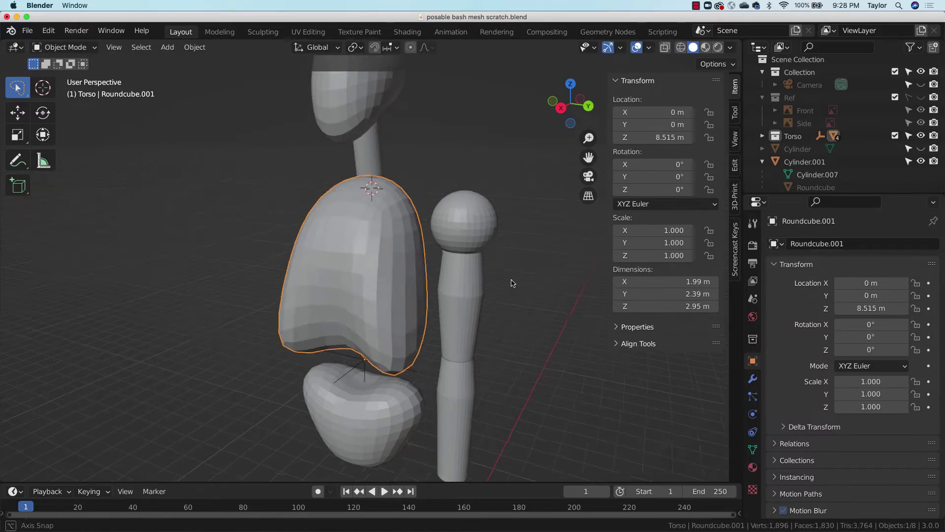
# Parent the forearm to the upper arm using the Object parent type.
pyautogui.scroll(-2, 512, 283)
pyautogui.scroll(-3, 467, 320)
pyautogui.click(423, 363)
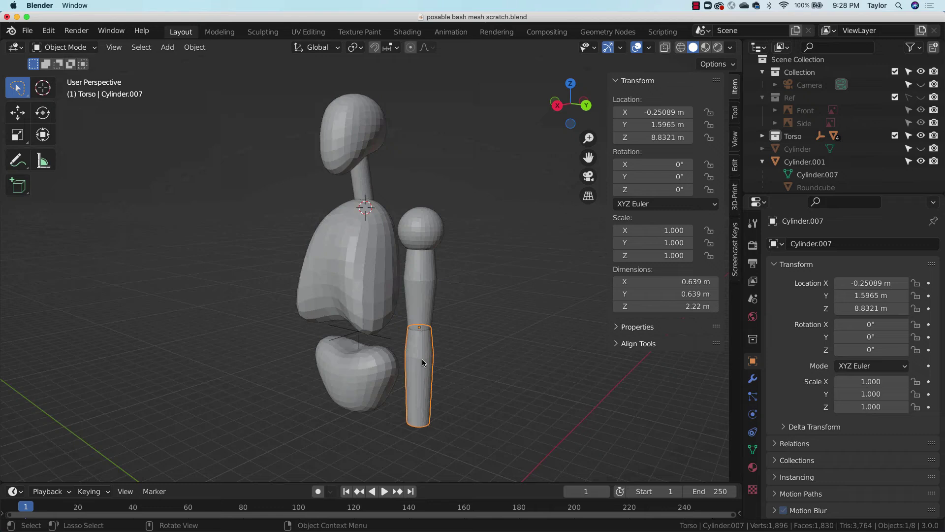
pyautogui.keyDown('shift'); pyautogui.click(428, 296); pyautogui.keyUp('shift')
pyautogui.hotkey('ctrl', 'p')
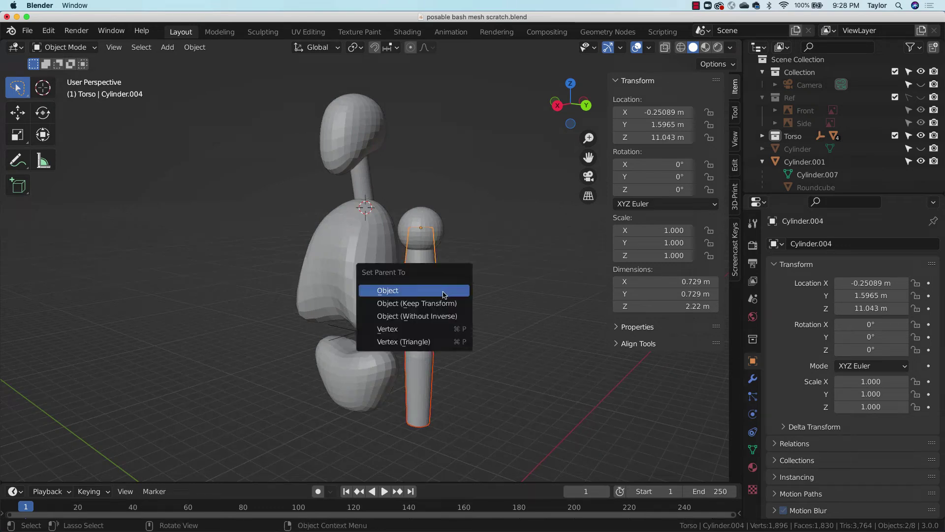
pyautogui.click(445, 294)
# Parent the upper arm to the shoulder sphere using the Object parent type.
pyautogui.click(424, 258)
pyautogui.keyDown('shift'); pyautogui.click(440, 244); pyautogui.keyUp('shift')
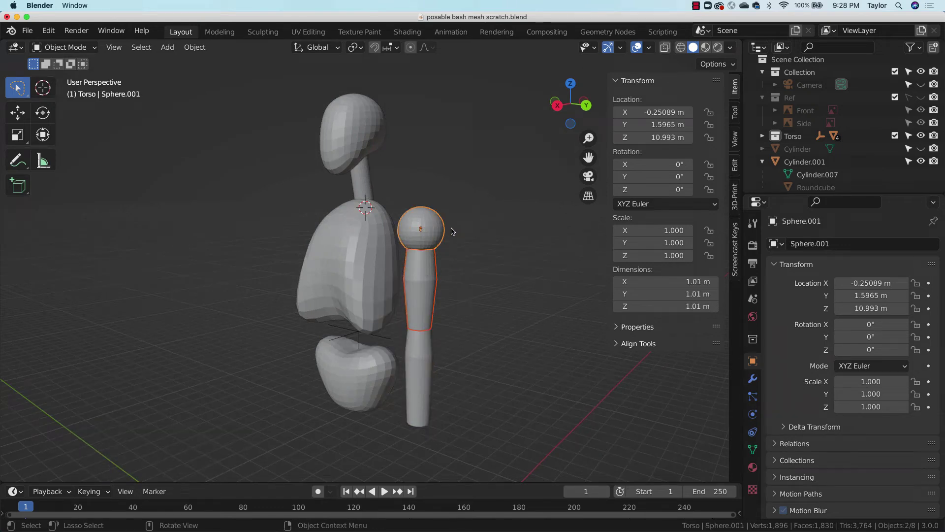
pyautogui.hotkey('ctrl', 'p')
pyautogui.click(433, 231)
# Parent the shoulder sphere to the chest using the Object parent type, and deselect everything.
pyautogui.click(433, 222)
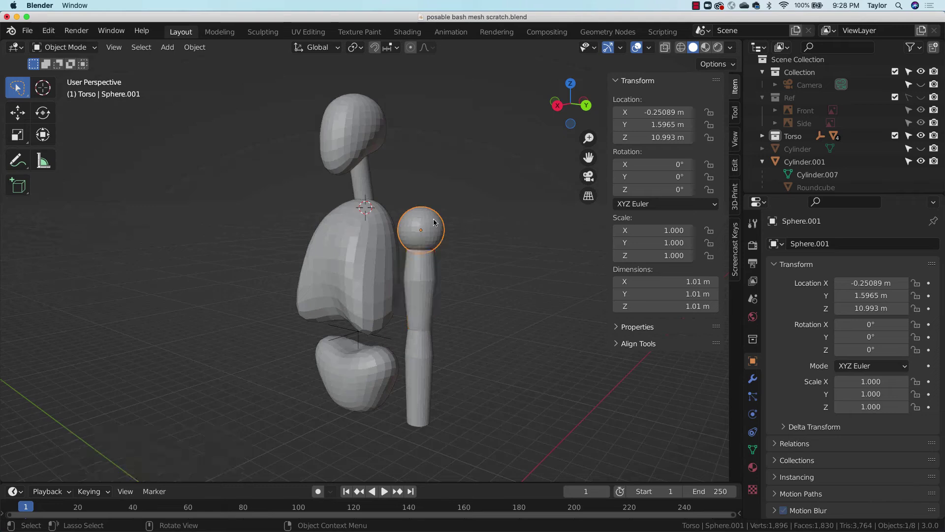
pyautogui.keyDown('shift'); pyautogui.click(383, 236); pyautogui.keyUp('shift')
pyautogui.hotkey('ctrl', 'p')
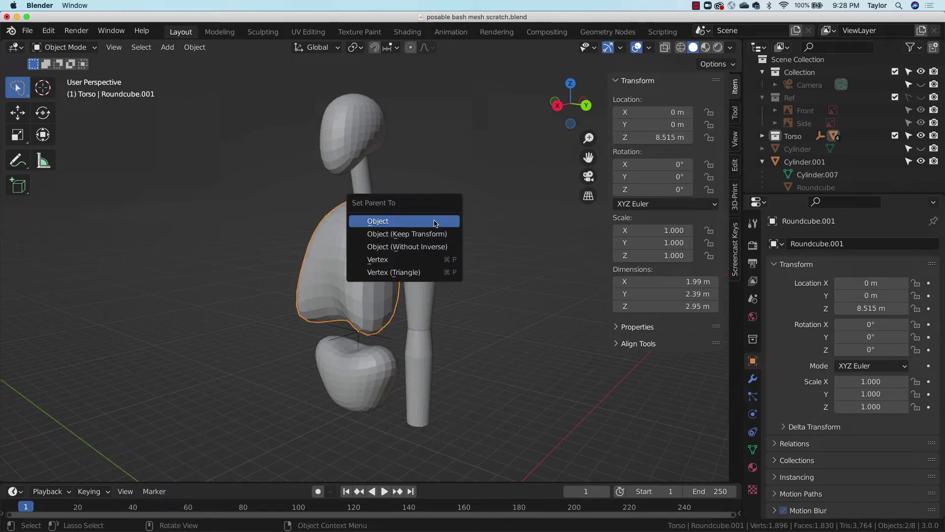
pyautogui.click(435, 223)
pyautogui.click(495, 307)
# Rotate the chest by about 30° around its origin to test the full parenting chain.
pyautogui.moveTo(496, 306); pyautogui.dragTo(475, 320, button='middle')
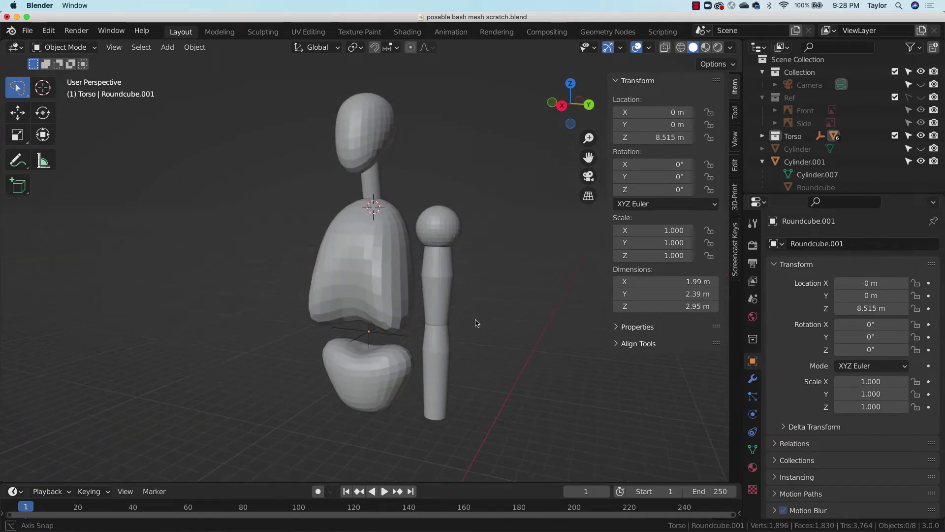
pyautogui.click(396, 265)
pyautogui.press('r')
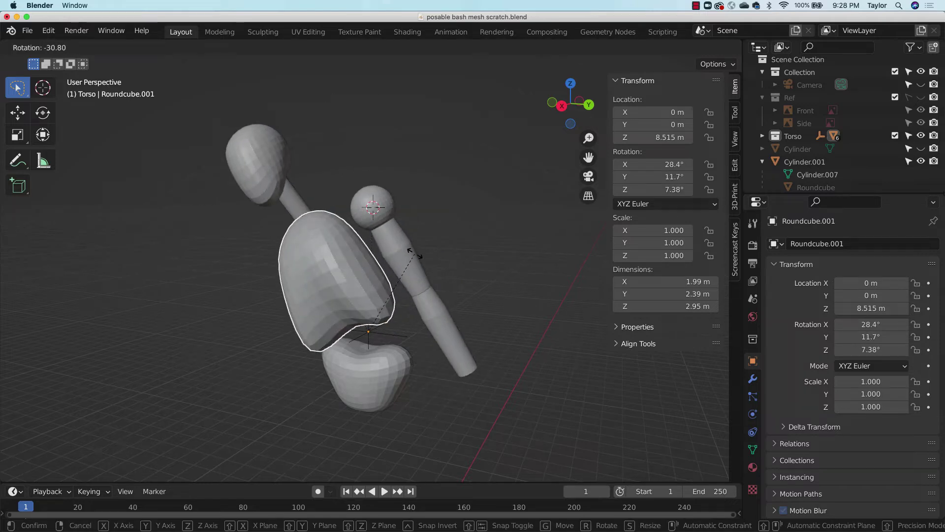
pyautogui.click(421, 254)
# Rotate the shoulder sphere to raise the arm outward, and bend the forearm upward by about 80.9° at the elbow.
pyautogui.click(391, 204)
pyautogui.press('r')
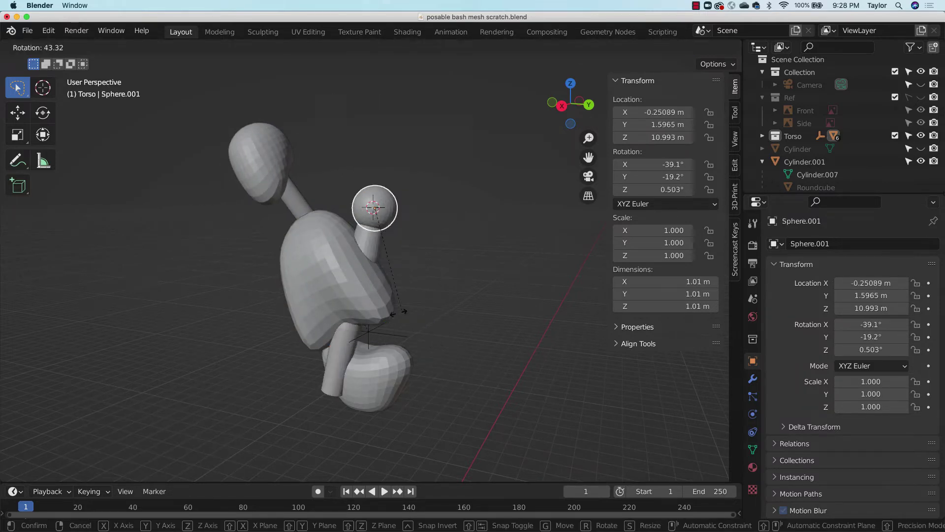
pyautogui.click(514, 255)
pyautogui.click(517, 252)
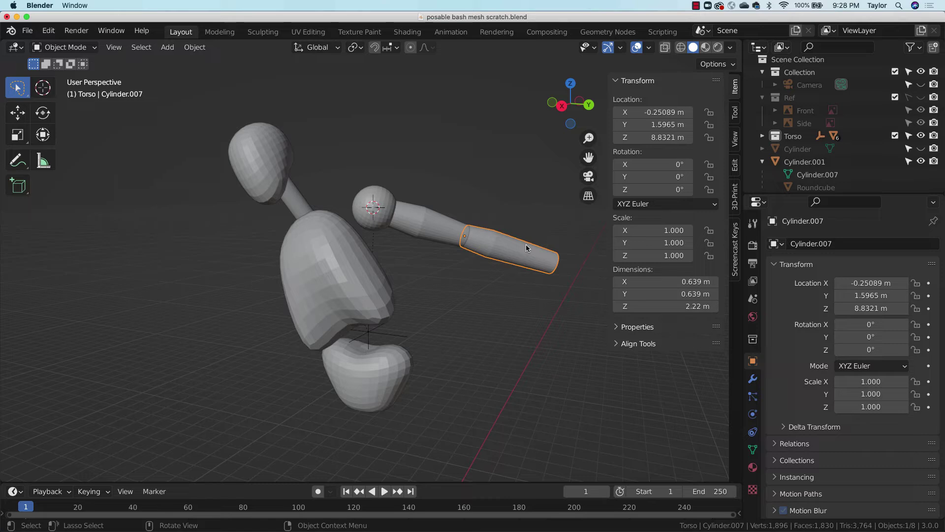
pyautogui.press('r')
pyautogui.click(496, 132)
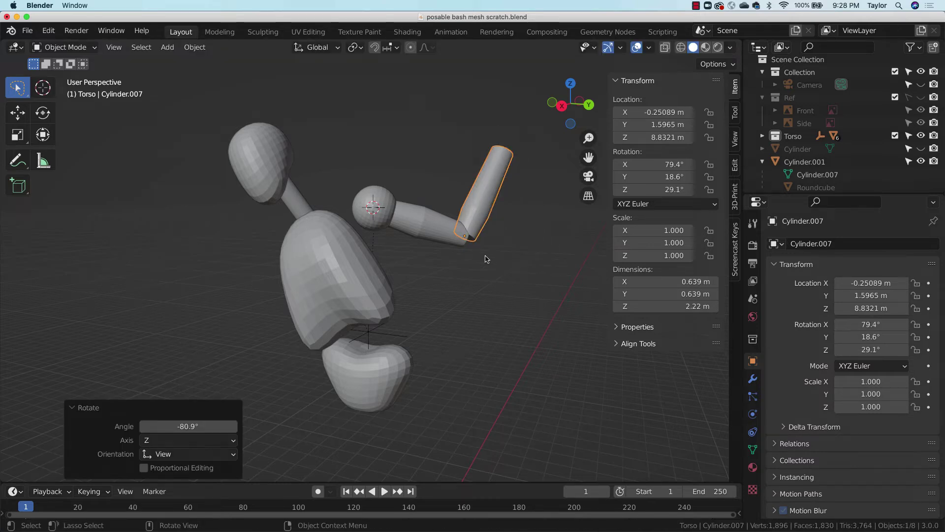
# Clear the rotation of all the body parts and the empty together, and save the file.
pyautogui.moveTo(524, 261)
pyautogui.mouseDown()
pyautogui.moveTo(547, 193)
pyautogui.moveTo(201, 132)
pyautogui.moveTo(467, 419)
pyautogui.moveTo(527, 325)
pyautogui.mouseUp()
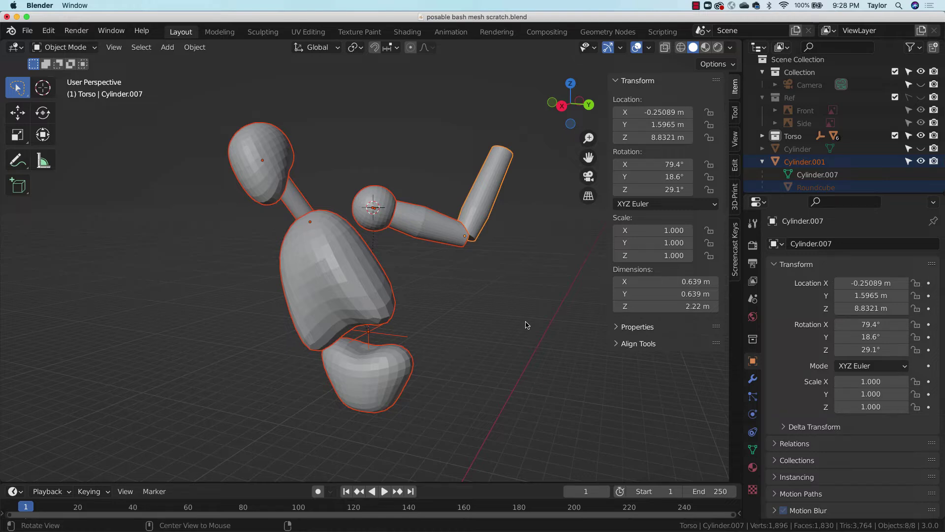
pyautogui.hotkey('alt', 'r')
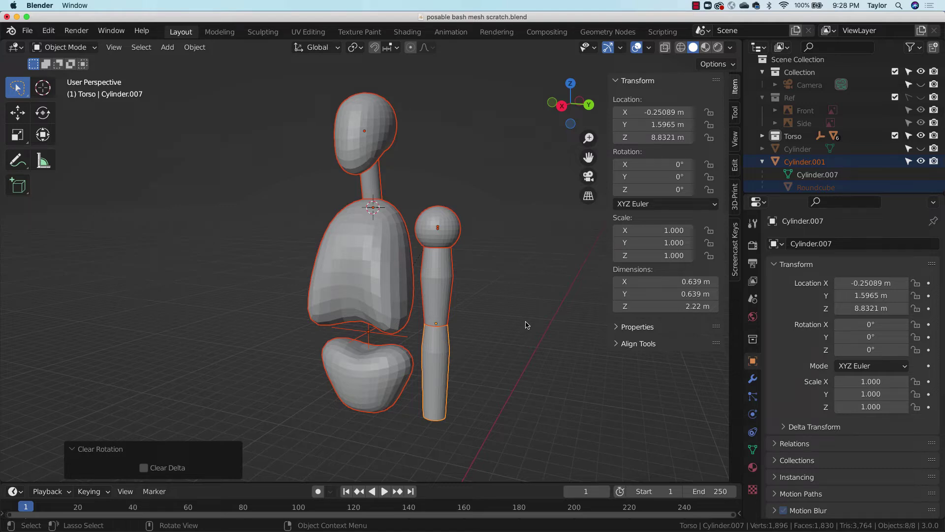
pyautogui.click(27, 30)
pyautogui.click(54, 115)
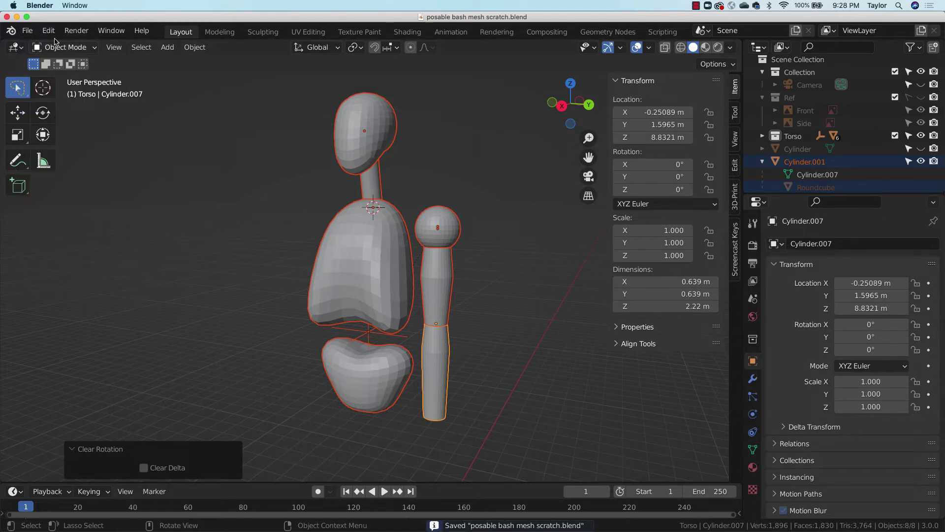
# Open the recent file hand.blend, select every part of the hand, and copy the objects.
pyautogui.click(27, 31)
pyautogui.click(29, 30)
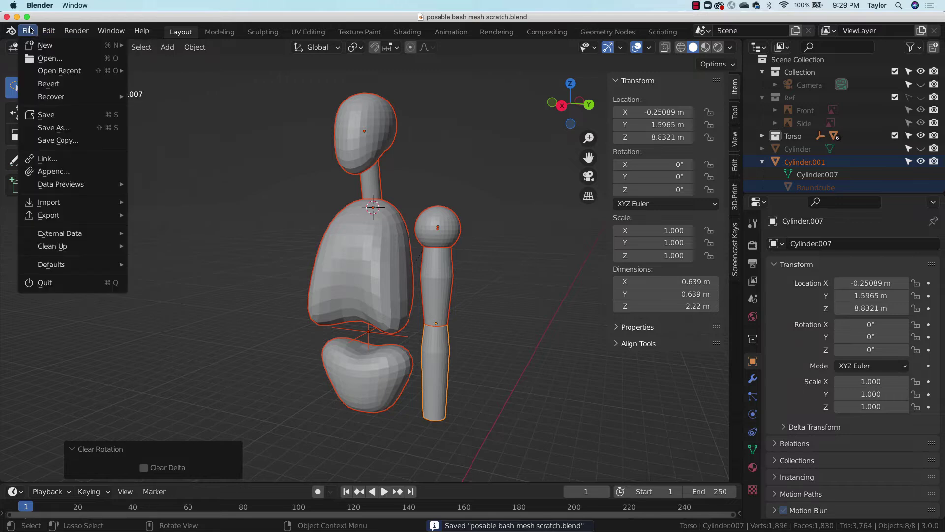
pyautogui.moveTo(49, 73)
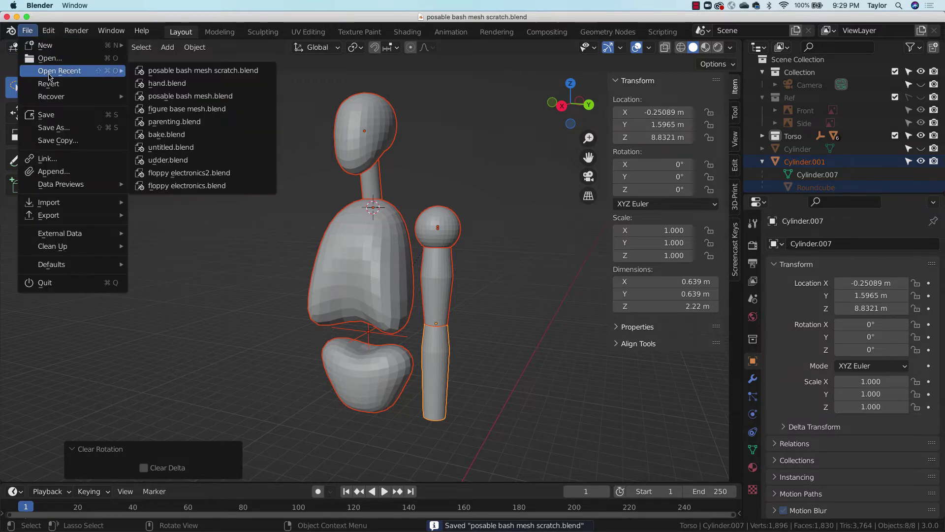
pyautogui.click(180, 83)
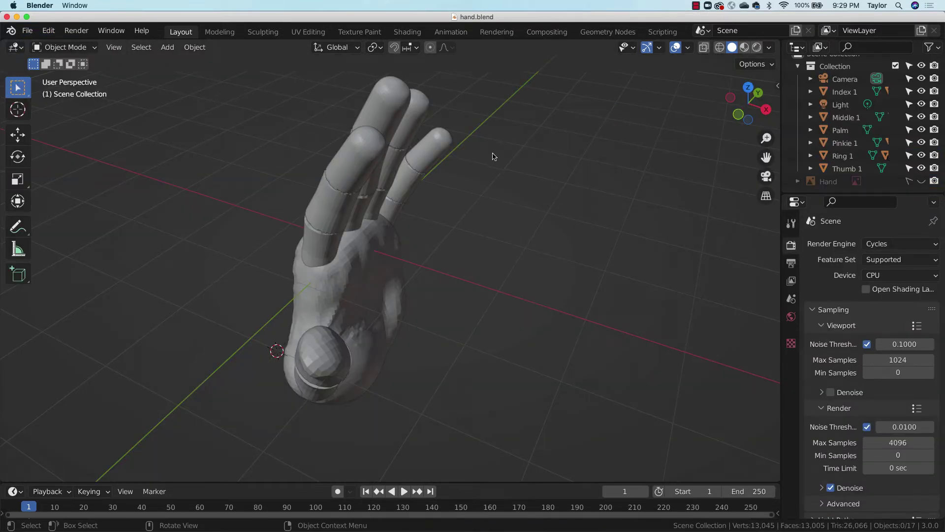
pyautogui.moveTo(233, 63); pyautogui.dragTo(560, 431)
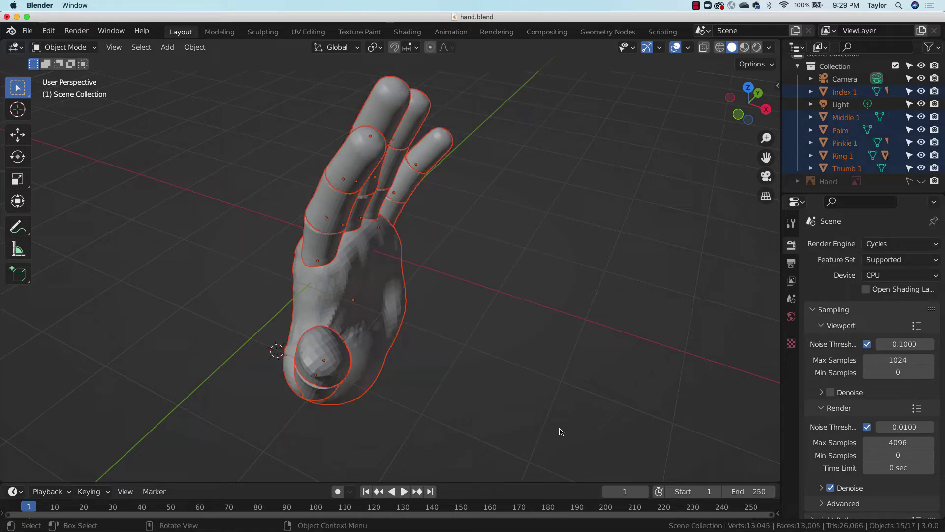
pyautogui.press('super+c')
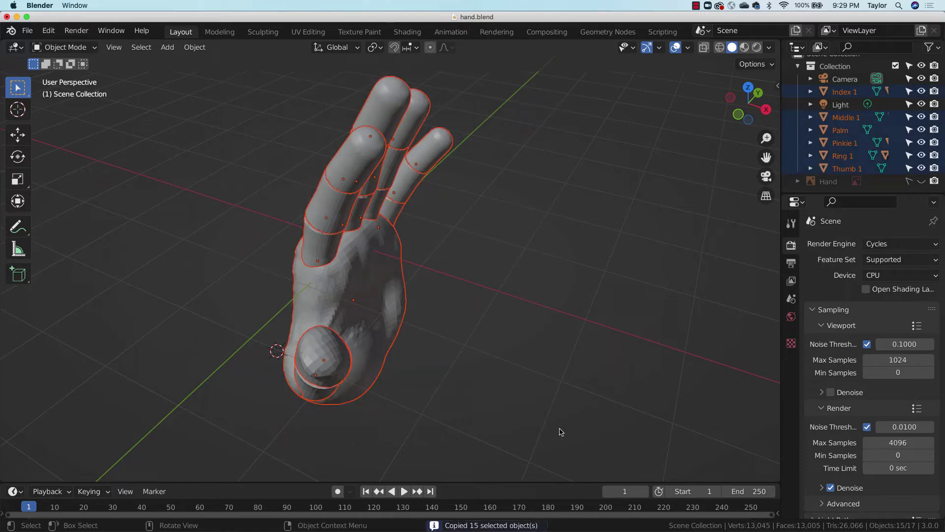
# Reopen the recent file posable bash mesh scratch.blend without saving the changes to hand.blend.
pyautogui.click(27, 31)
pyautogui.moveTo(48, 72)
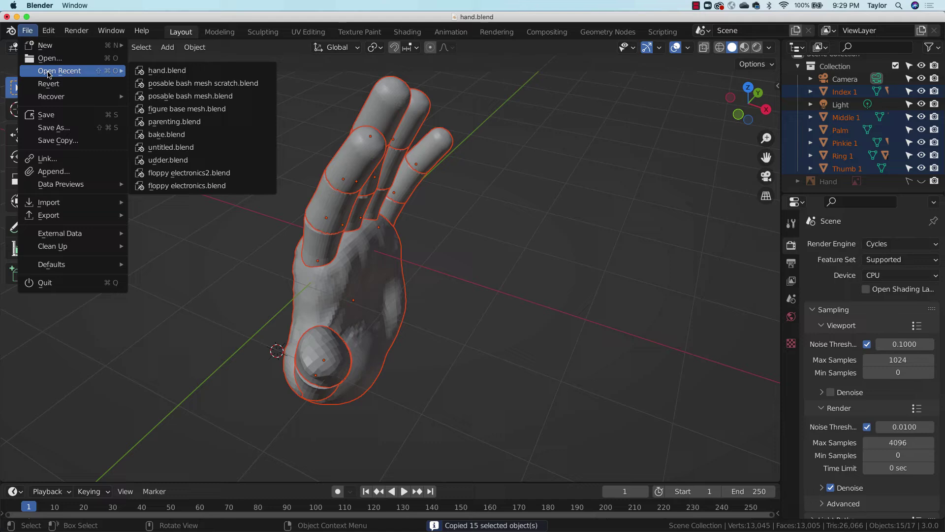
pyautogui.click(206, 83)
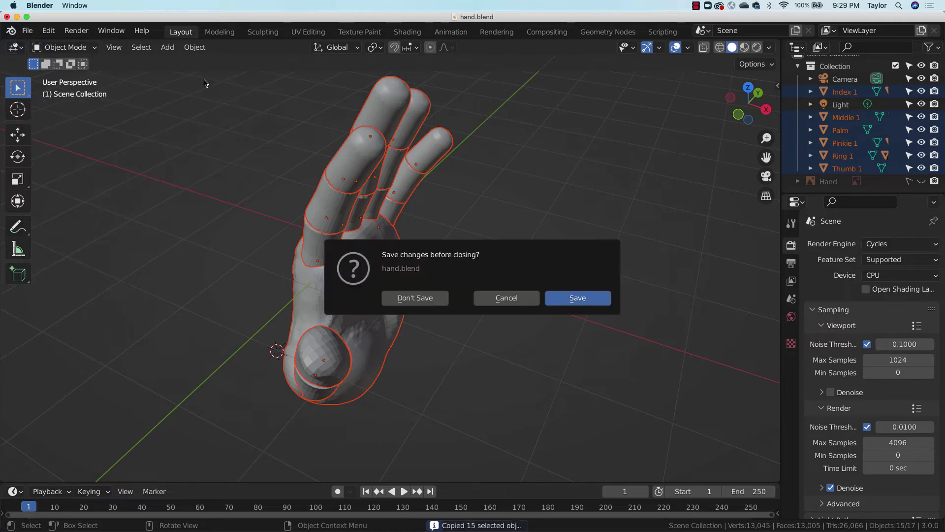
pyautogui.click(438, 301)
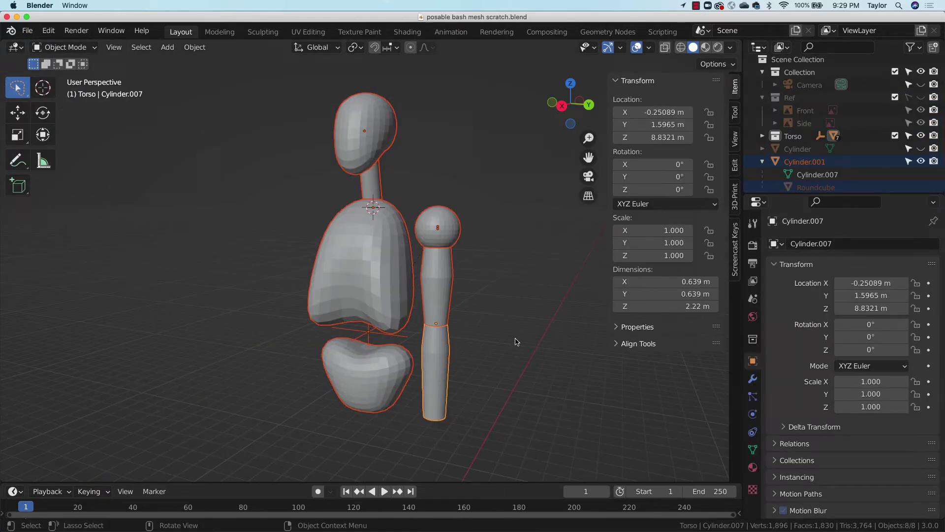
# Paste the copied hand objects into the scene, show the right orthographic view, and deselect everything.
pyautogui.moveTo(588, 137); pyautogui.dragTo(586, 219)
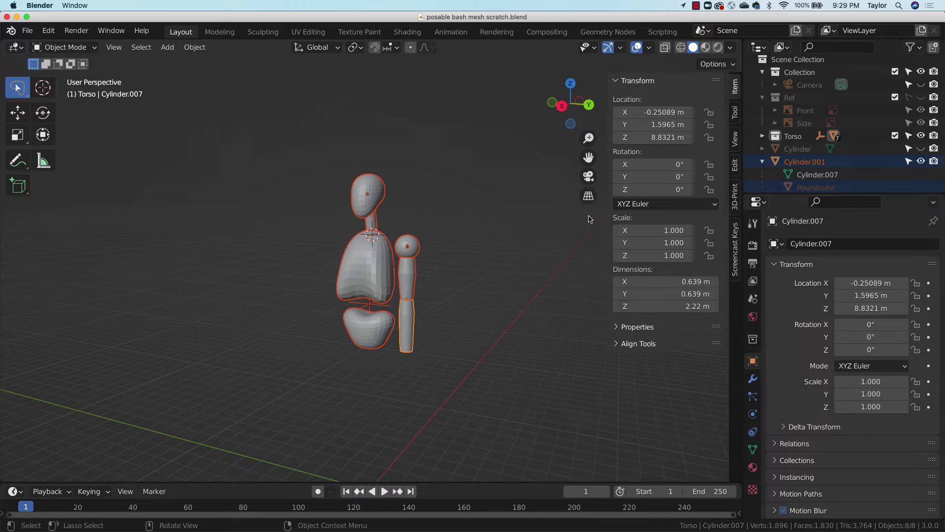
pyautogui.press('super+v')
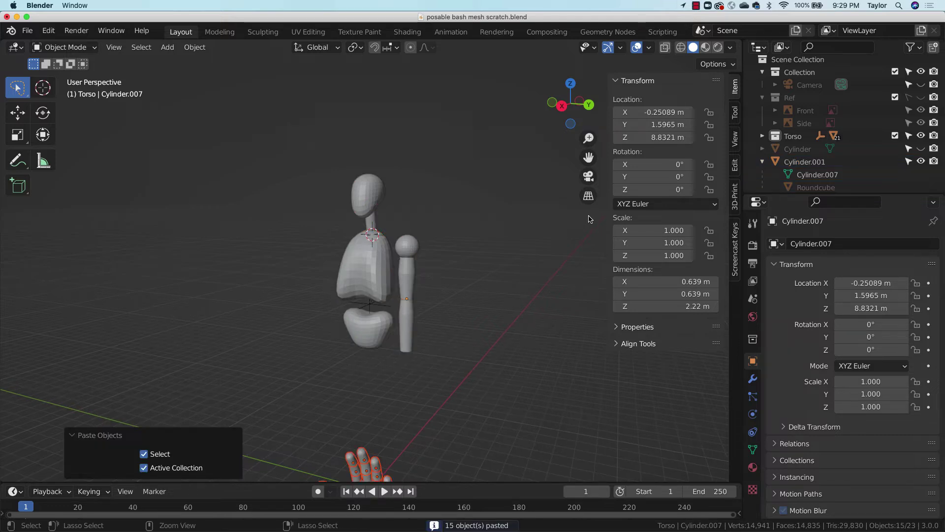
pyautogui.click(563, 107)
pyautogui.keyDown('shift'); pyautogui.moveTo(402, 476); pyautogui.dragTo(402, 396, button='middle'); pyautogui.keyUp('shift')
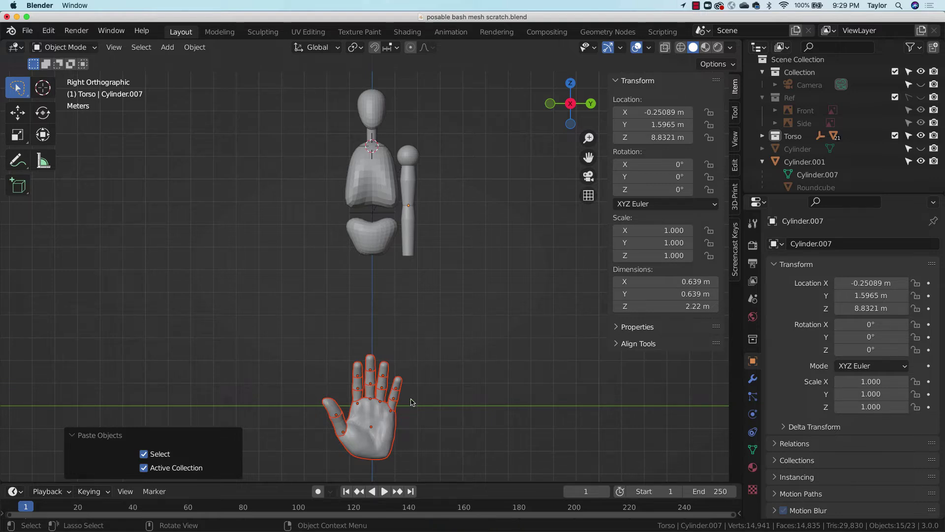
pyautogui.click(434, 385)
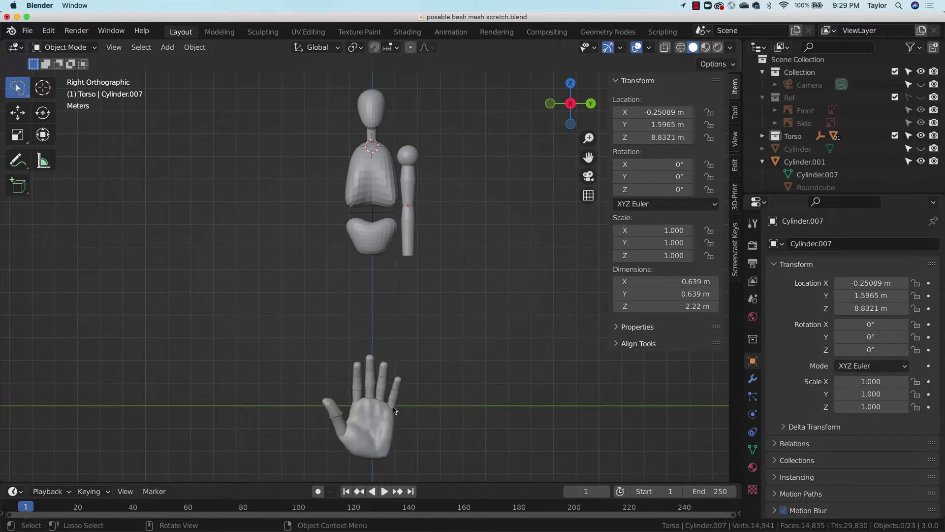
# Rotate the pinkie's base segment outward to test its joint, and undo the rotation.
pyautogui.click(393, 409)
pyautogui.press('r')
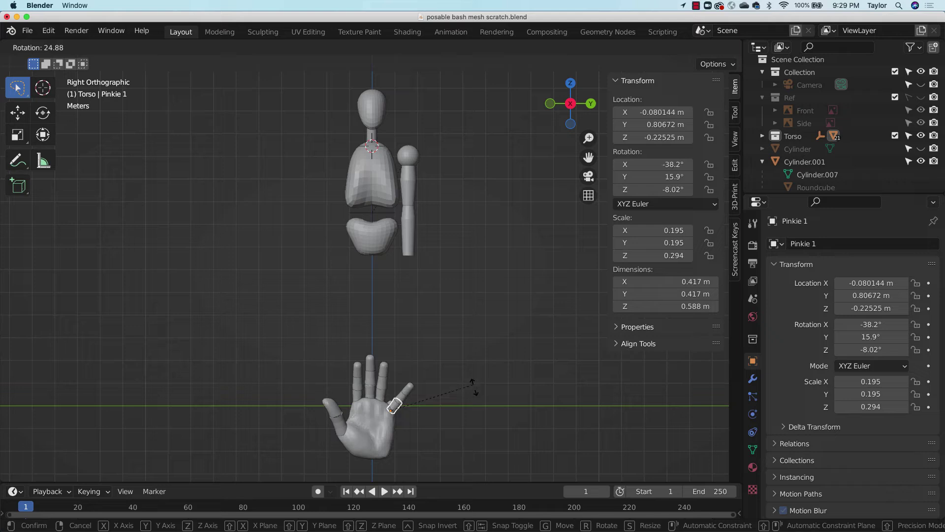
pyautogui.click(487, 401)
pyautogui.hotkey('ctrl', 'z')
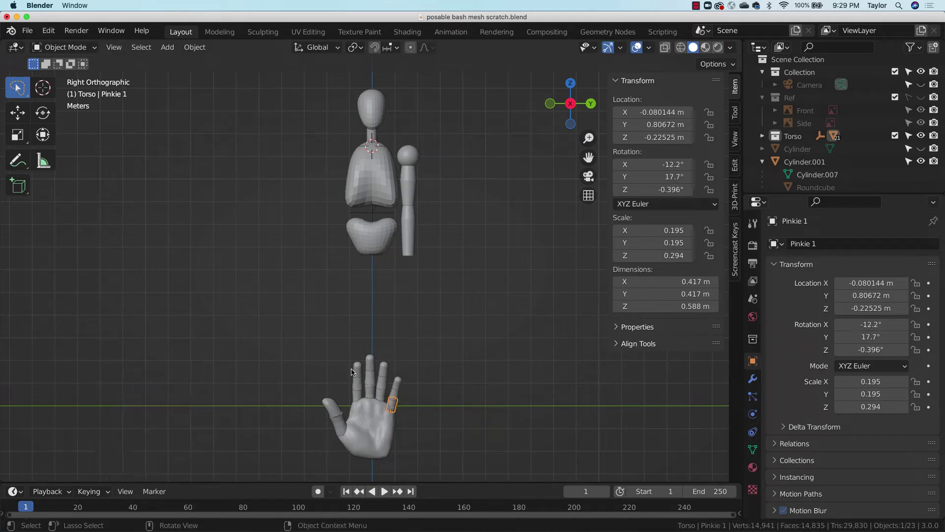
# Move the palm to test whether the fingers follow it, and undo the move.
pyautogui.click(358, 395)
pyautogui.press('g')
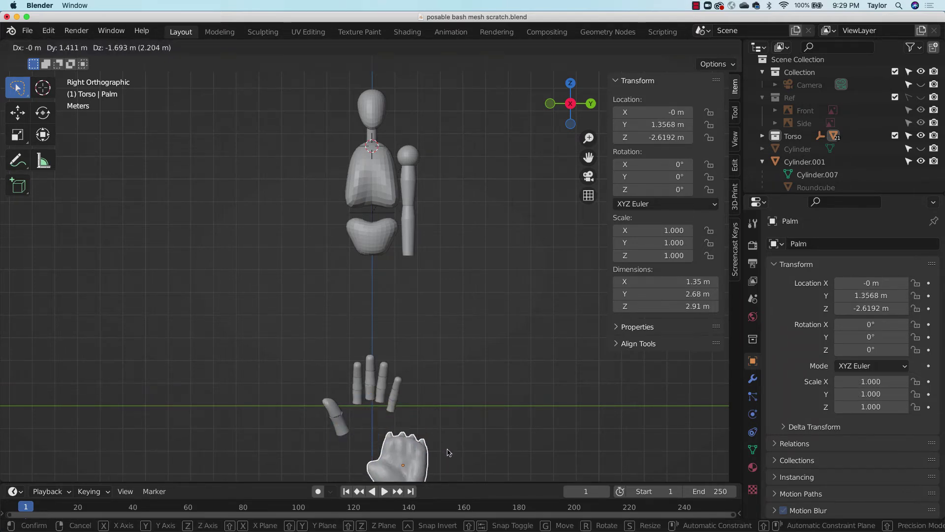
pyautogui.click(449, 446)
pyautogui.hotkey('ctrl', 'z')
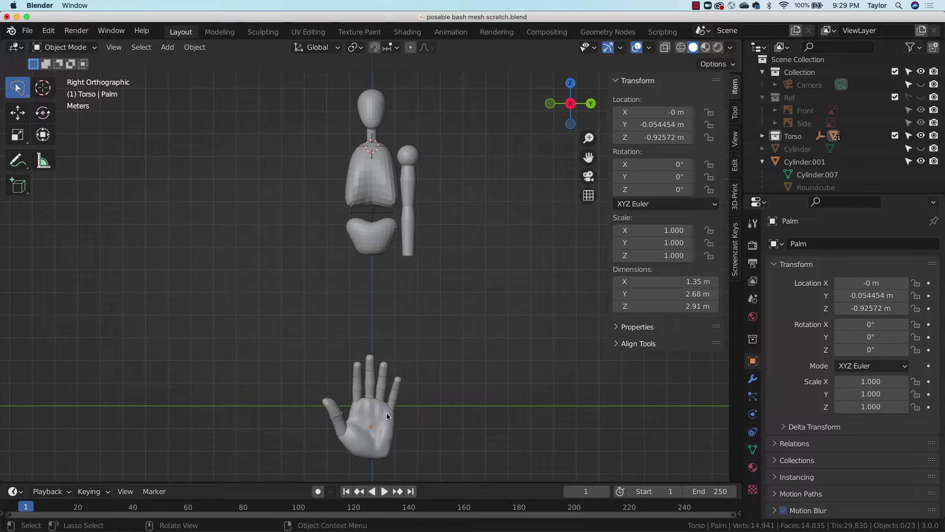
# Parent the base segments of the pinkie and the ring finger to the palm, using the Object parent type for each.
pyautogui.click(396, 409)
pyautogui.keyDown('shift'); pyautogui.click(397, 428); pyautogui.keyUp('shift')
pyautogui.hotkey('ctrl', 'p')
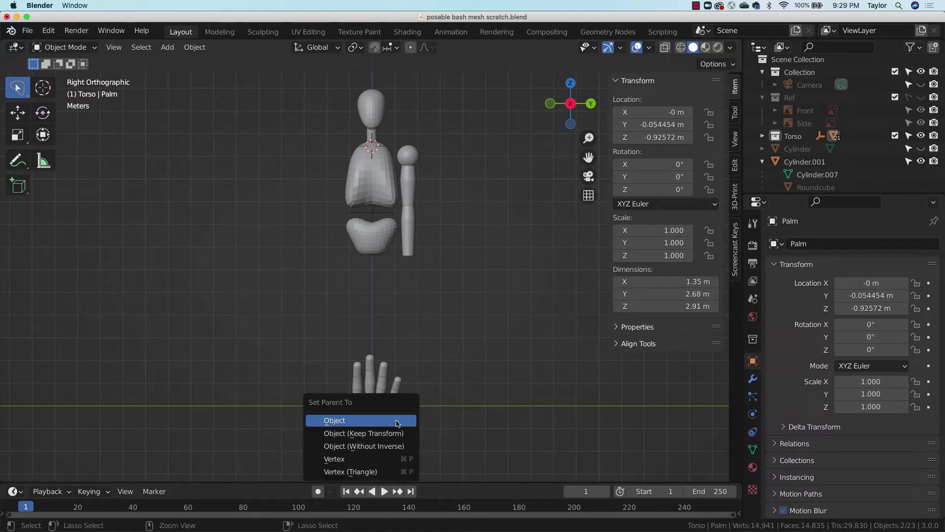
pyautogui.click(389, 418)
pyautogui.click(383, 398)
pyautogui.keyDown('shift'); pyautogui.click(392, 416); pyautogui.keyUp('shift')
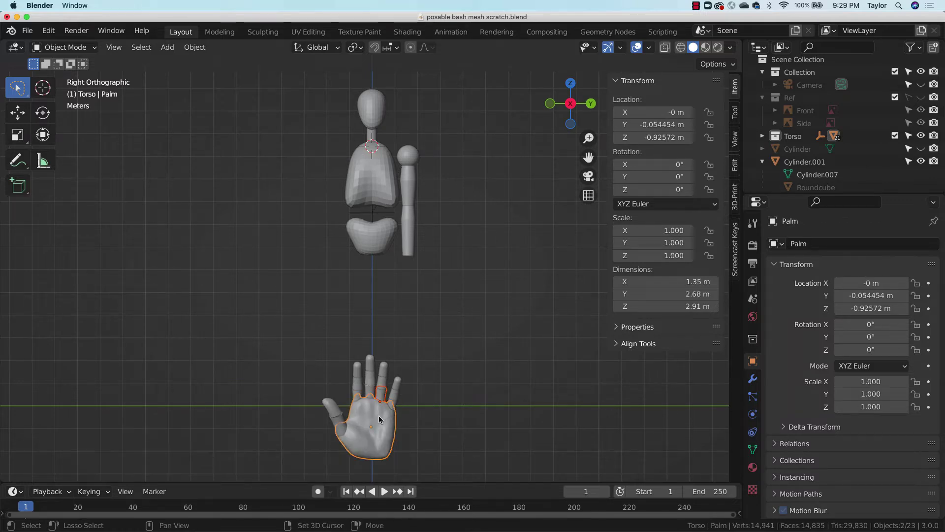
pyautogui.hotkey('ctrl', 'p')
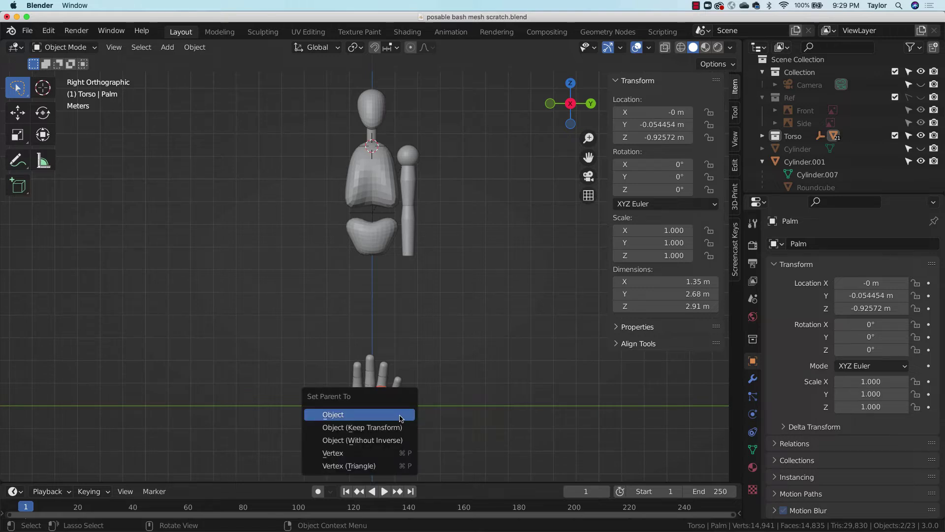
pyautogui.click(401, 418)
# Parent the base segments of the middle and index fingers to the palm, using the Object parent type for each.
pyautogui.click(372, 394)
pyautogui.keyDown('shift'); pyautogui.click(380, 423); pyautogui.keyUp('shift')
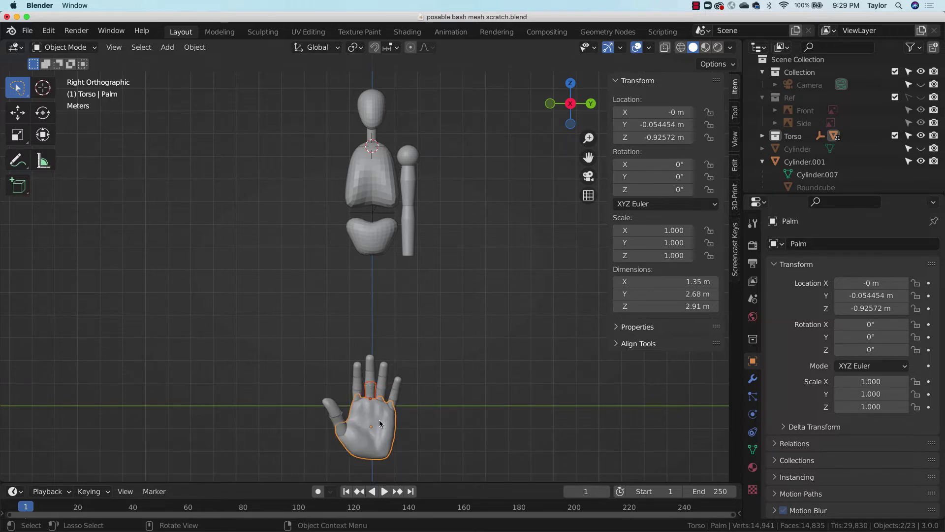
pyautogui.hotkey('ctrl', 'p')
pyautogui.click(389, 418)
pyautogui.click(359, 399)
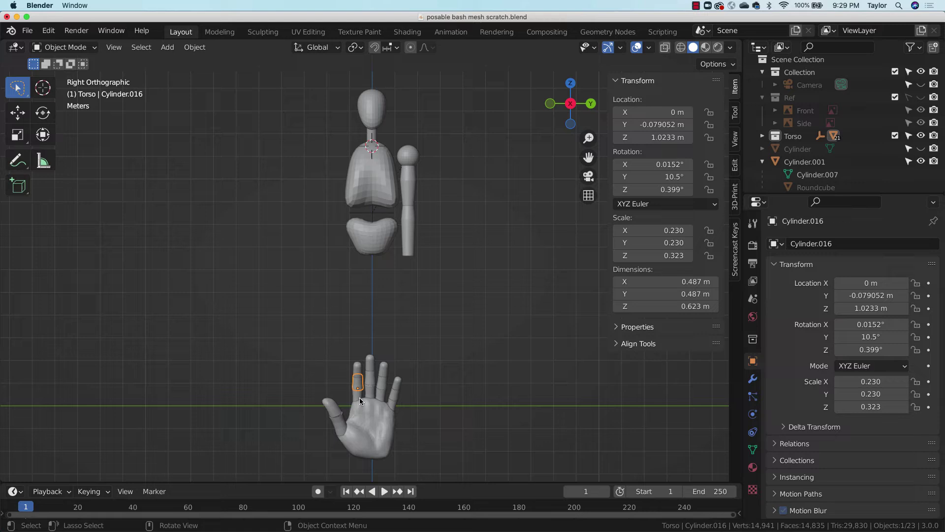
pyautogui.click(360, 400)
pyautogui.keyDown('shift'); pyautogui.click(382, 419); pyautogui.keyUp('shift')
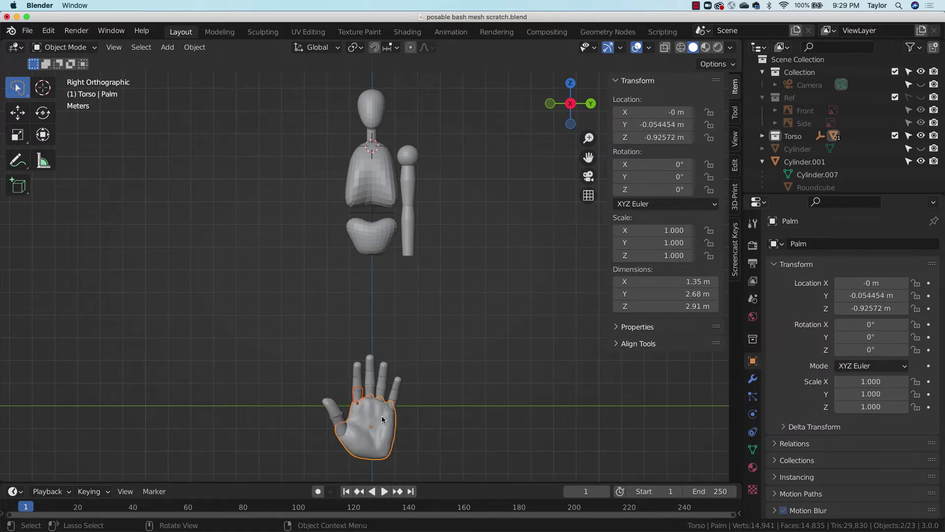
pyautogui.hotkey('ctrl', 'p')
pyautogui.click(375, 418)
# Try to parent the thumb's base segment to the palm, test it by moving the palm, and undo the move.
pyautogui.click(347, 424)
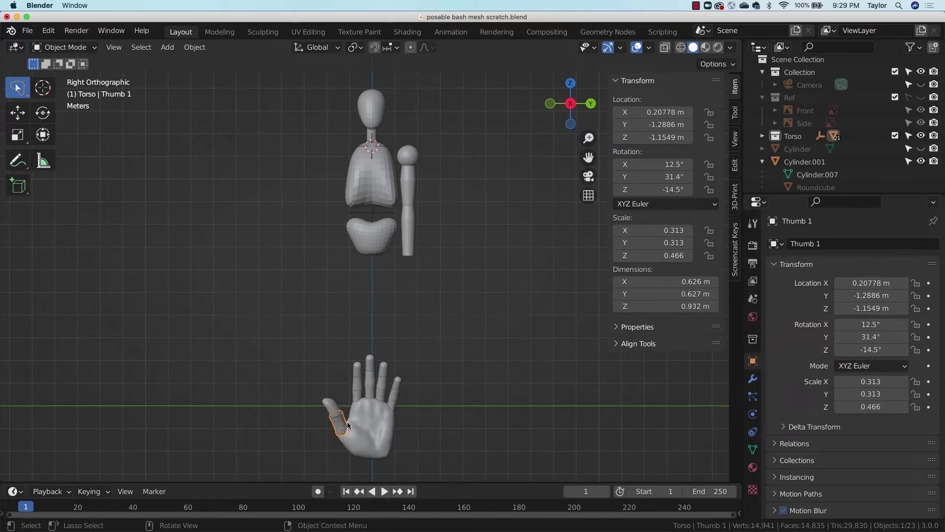
pyautogui.keyDown('shift'); pyautogui.click(369, 437); pyautogui.keyUp('shift')
pyautogui.hotkey('ctrl', 'p')
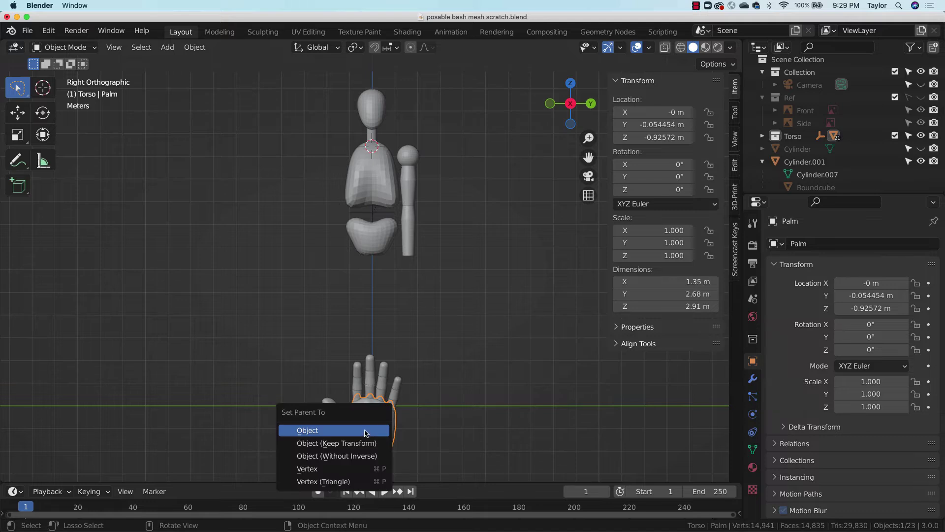
pyautogui.click(366, 431)
pyautogui.press('g')
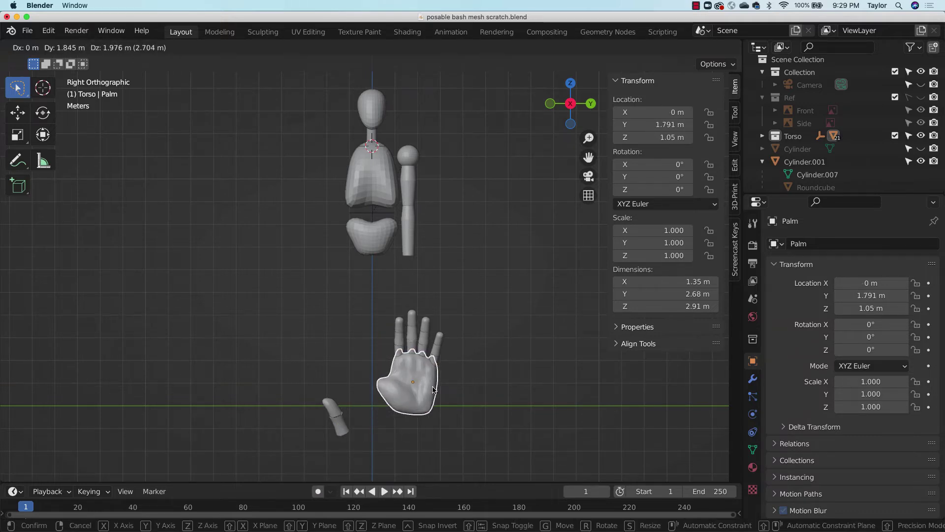
pyautogui.click(431, 400)
pyautogui.hotkey('ctrl', 'z')
# Select the thumb's base segment together with the palm and parent it to the palm as Object.
pyautogui.click(339, 422)
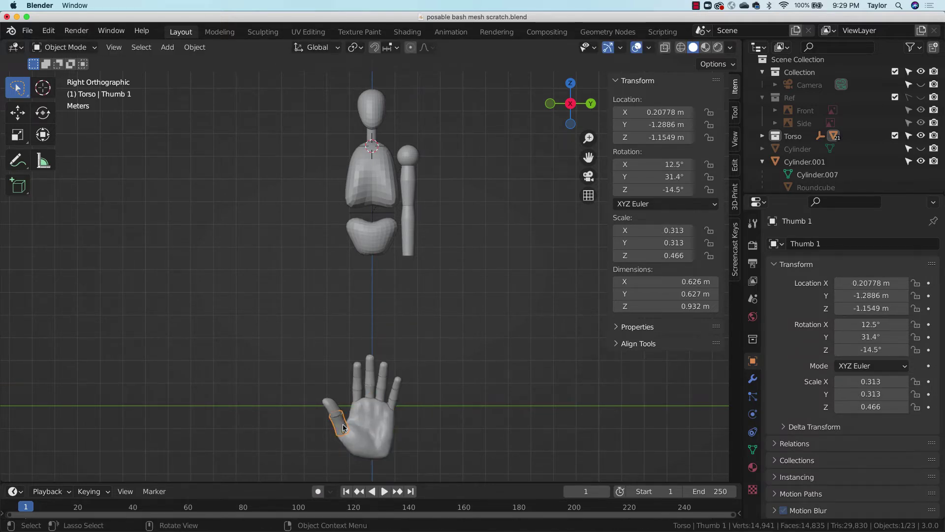
pyautogui.keyDown('shift'); pyautogui.click(375, 439); pyautogui.keyUp('shift')
pyautogui.hotkey('ctrl', 'p')
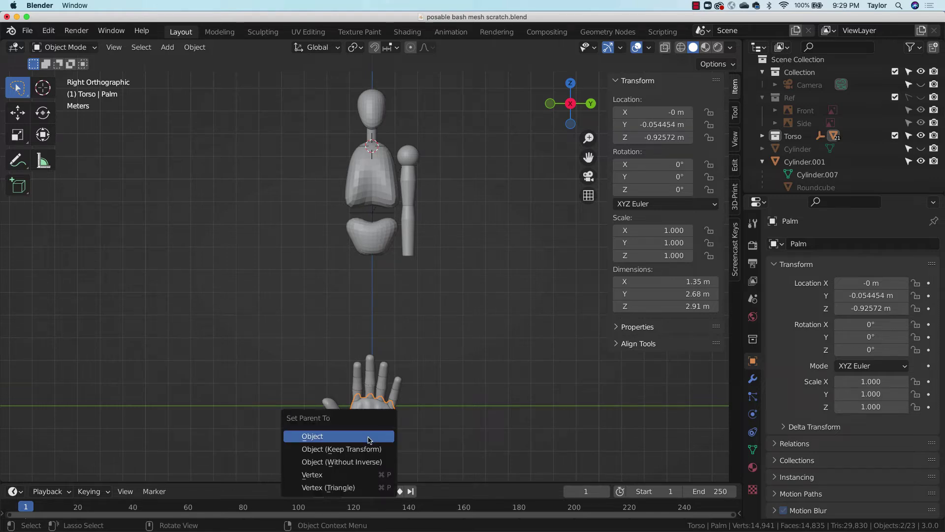
pyautogui.click(375, 438)
# Move the palm about 1.85 m along Y and 1.58 m along Z, and scale it by about 0.739.
pyautogui.click(375, 442)
pyautogui.press('g')
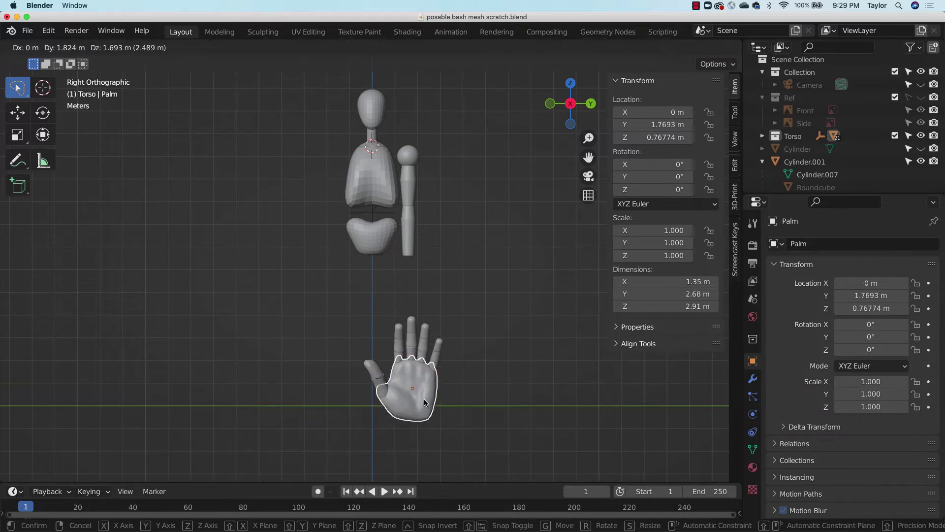
pyautogui.click(441, 404)
pyautogui.press('s')
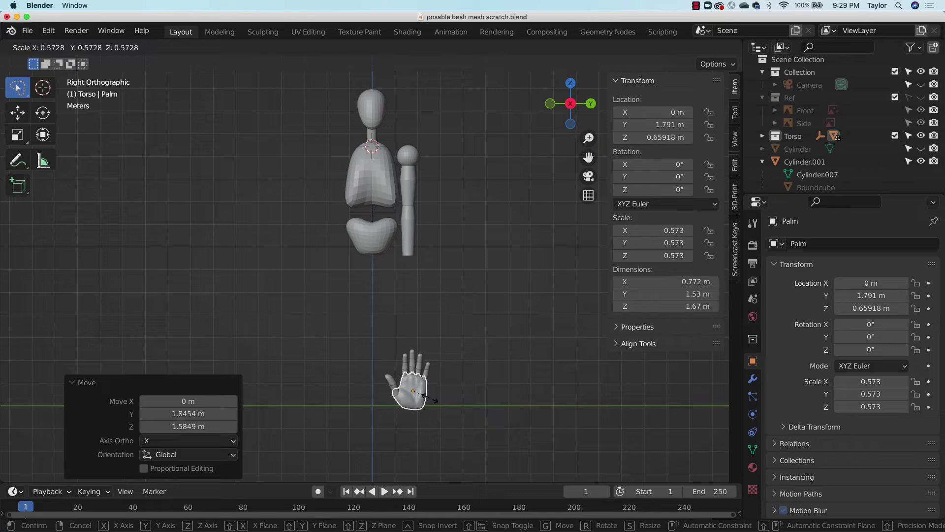
pyautogui.click(438, 398)
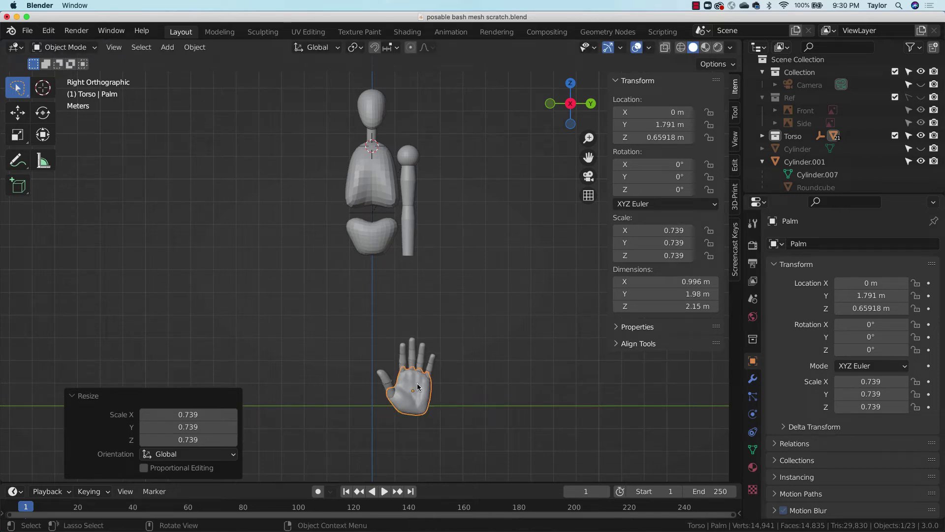
# Rotate the palm about -182° so the fingers point down, and move it up about 5 m to the forearm's end.
pyautogui.press('r')
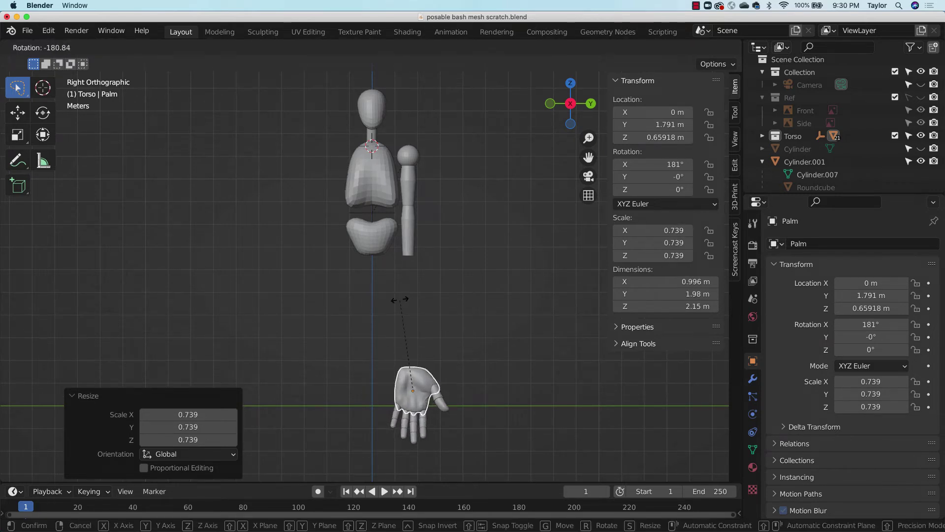
pyautogui.click(397, 301)
pyautogui.press('g')
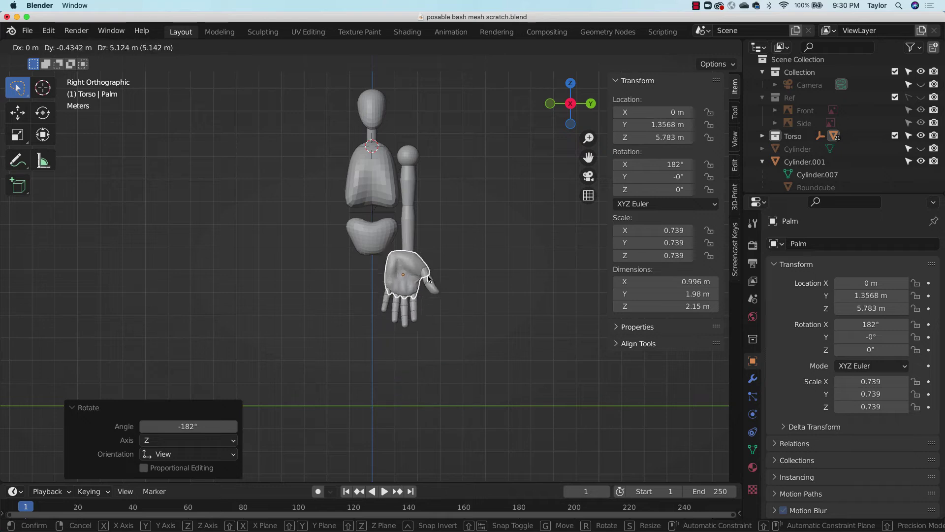
pyautogui.click(435, 285)
# Scale the palm by about 0.588, and move it up about 0.39 m to meet the wrist.
pyautogui.press('s')
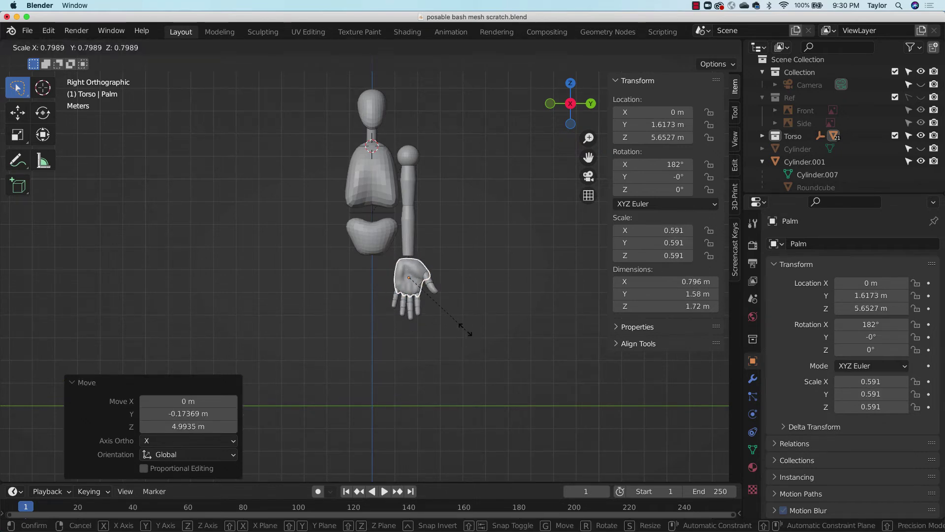
pyautogui.click(452, 317)
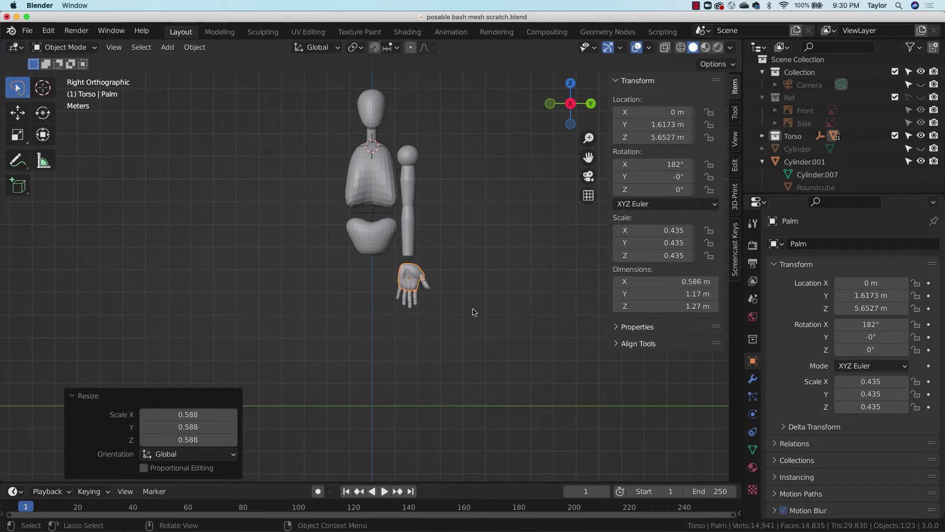
pyautogui.press('g')
pyautogui.click(473, 312)
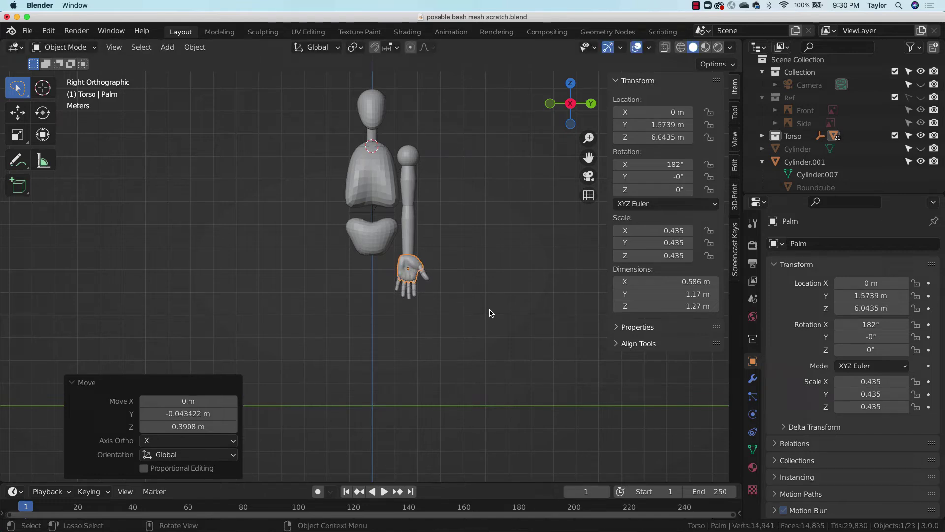
# Scale the palm by about 1.072 and move it about -0.195 m along X to line up with the forearm.
pyautogui.press('s')
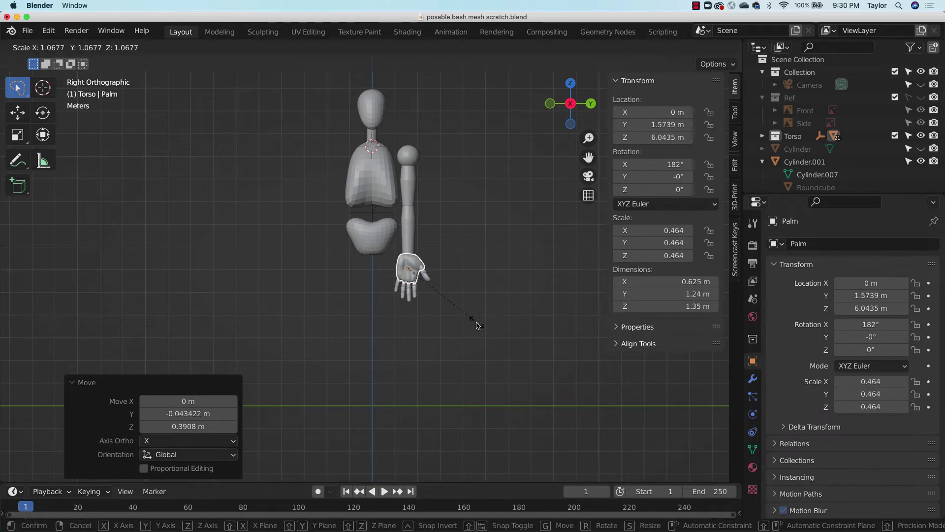
pyautogui.click(476, 322)
pyautogui.click(589, 105)
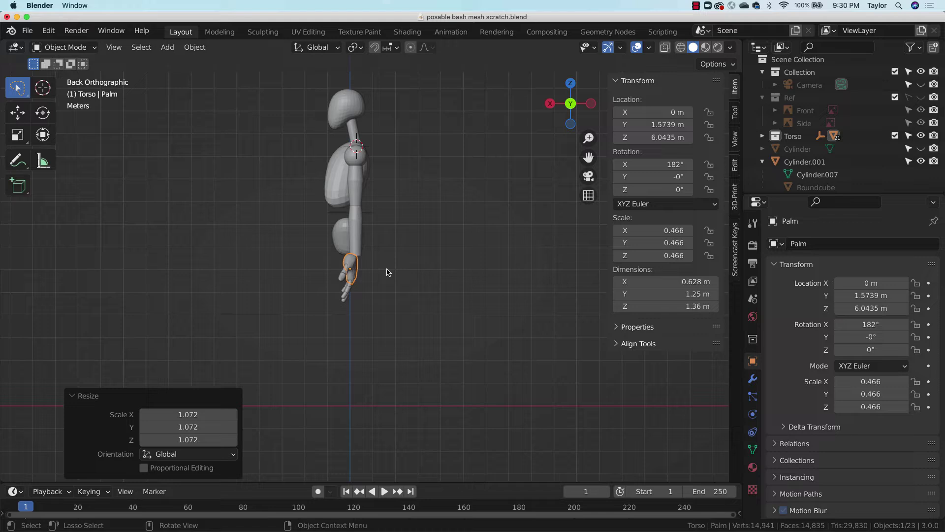
pyautogui.press('g')
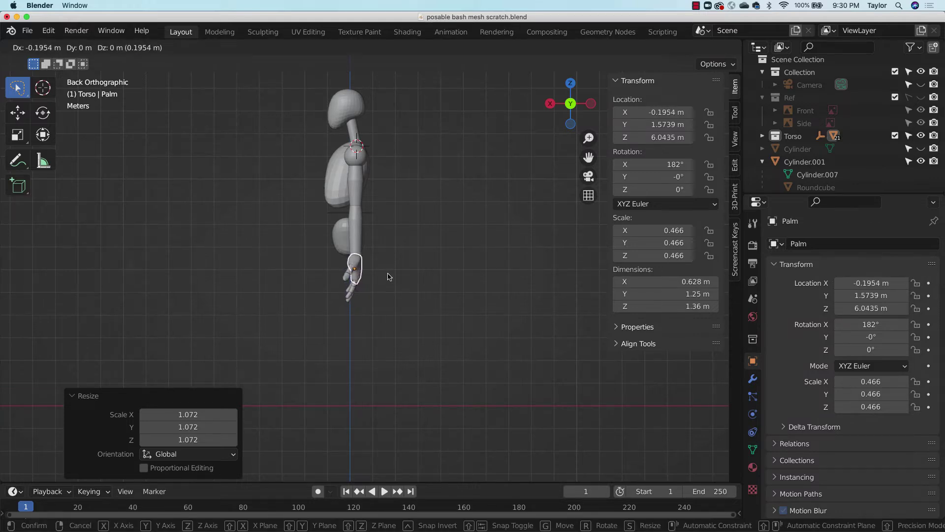
pyautogui.click(389, 275)
# Rotate the palm about -8.23° in the back view so the hand follows the forearm, and check both side views.
pyautogui.press('r')
pyautogui.click(423, 295)
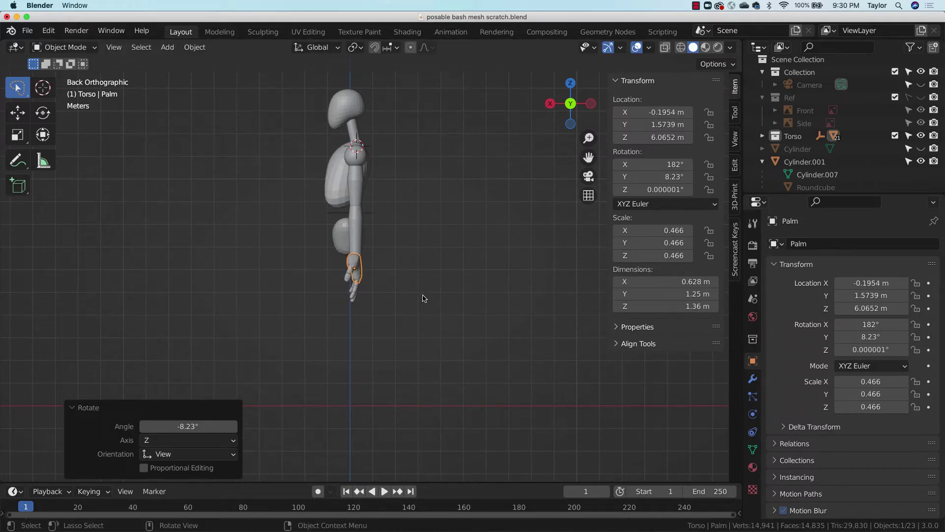
pyautogui.click(440, 289)
pyautogui.click(552, 104)
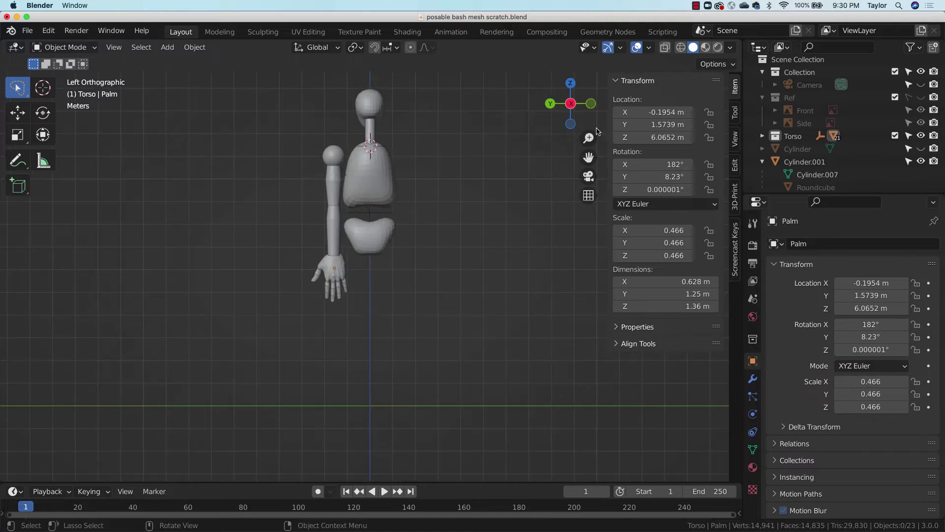
pyautogui.click(570, 104)
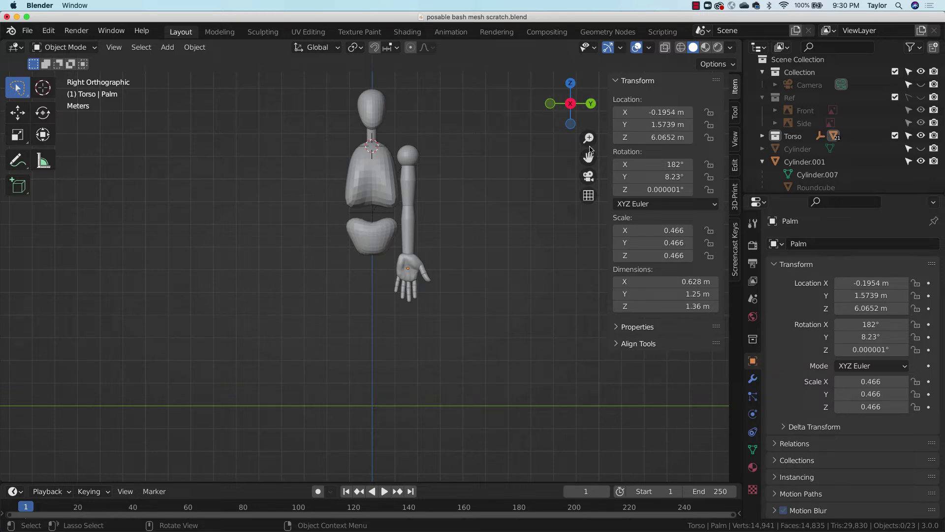
# Snap the 3D cursor to the selected end face of the forearm at the wrist, working in wireframe in Edit Mode.
pyautogui.moveTo(589, 150); pyautogui.dragTo(581, 154)
pyautogui.scroll(3, 573, 131)
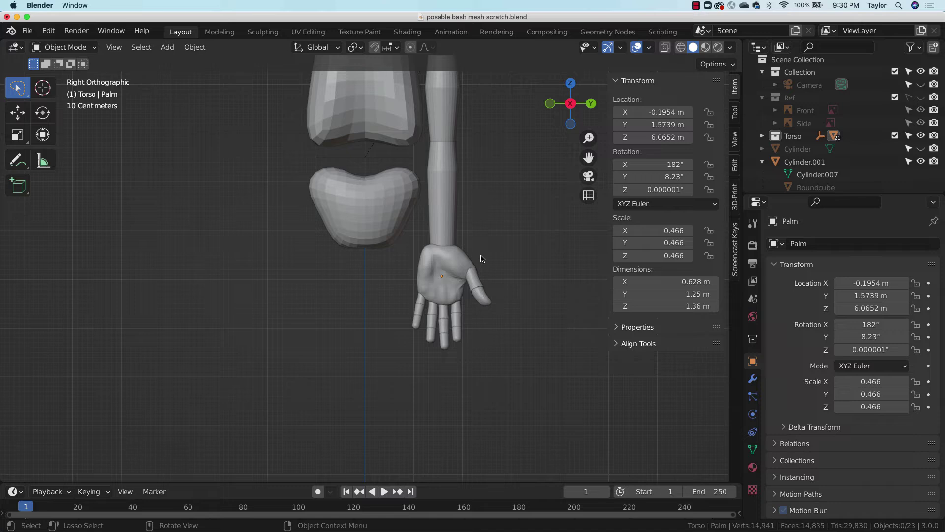
pyautogui.click(446, 236)
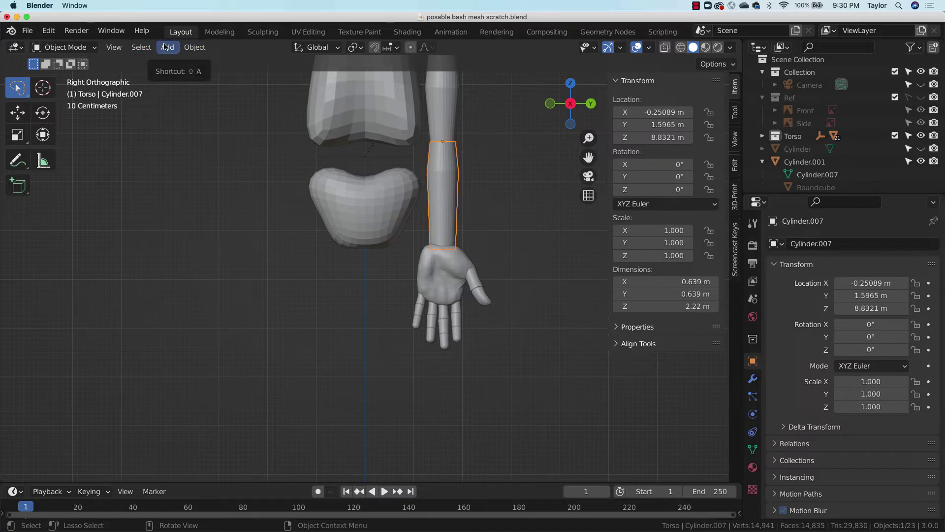
pyautogui.click(497, 199)
pyautogui.click(451, 190)
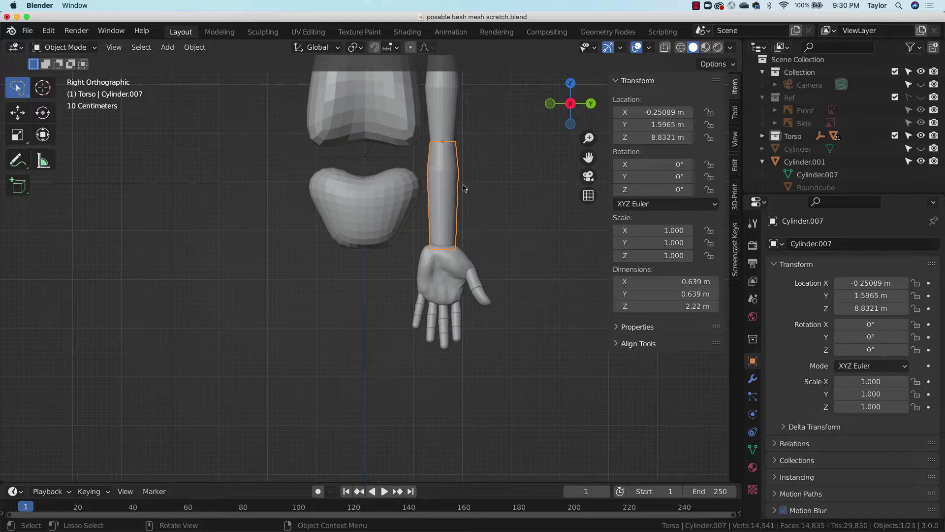
pyautogui.press('Tab')
pyautogui.hotkey('shift', 'z')
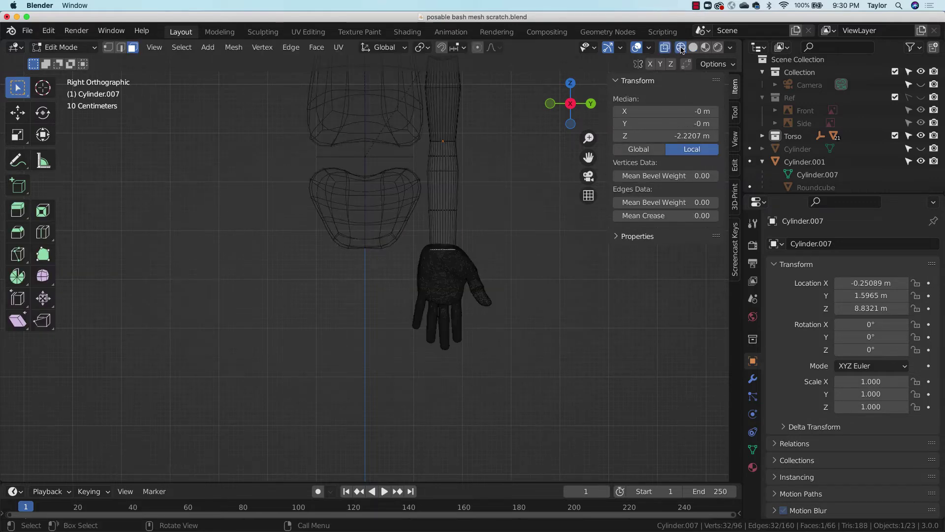
pyautogui.moveTo(492, 256); pyautogui.dragTo(518, 162, button='middle')
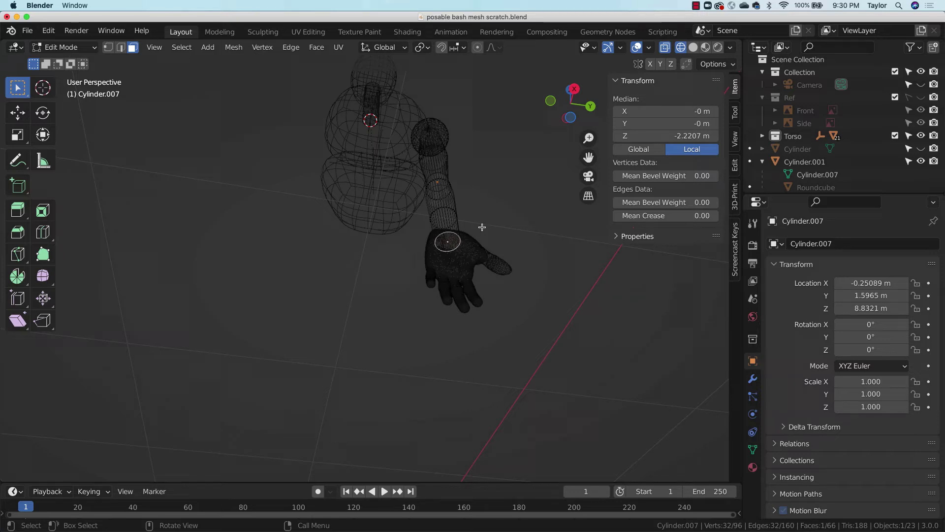
pyautogui.moveTo(588, 141); pyautogui.dragTo(589, 123)
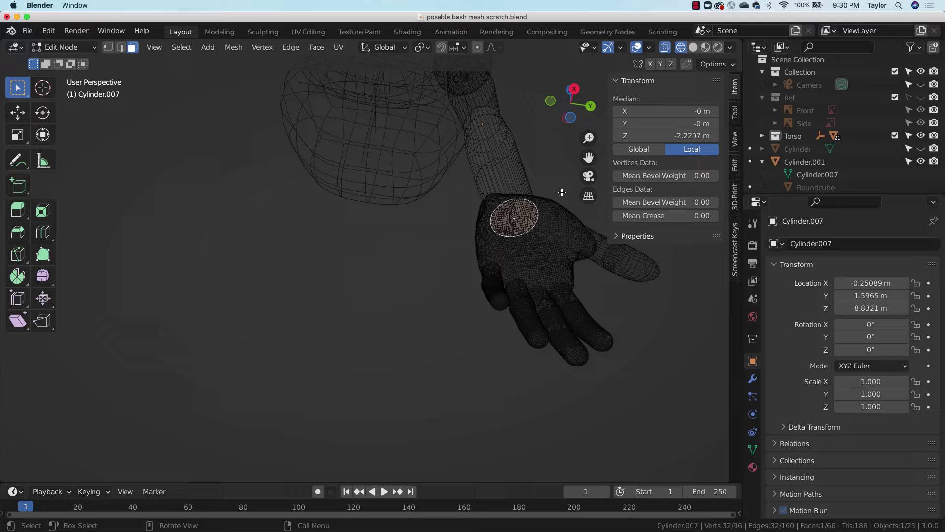
pyautogui.hotkey('shift', 's')
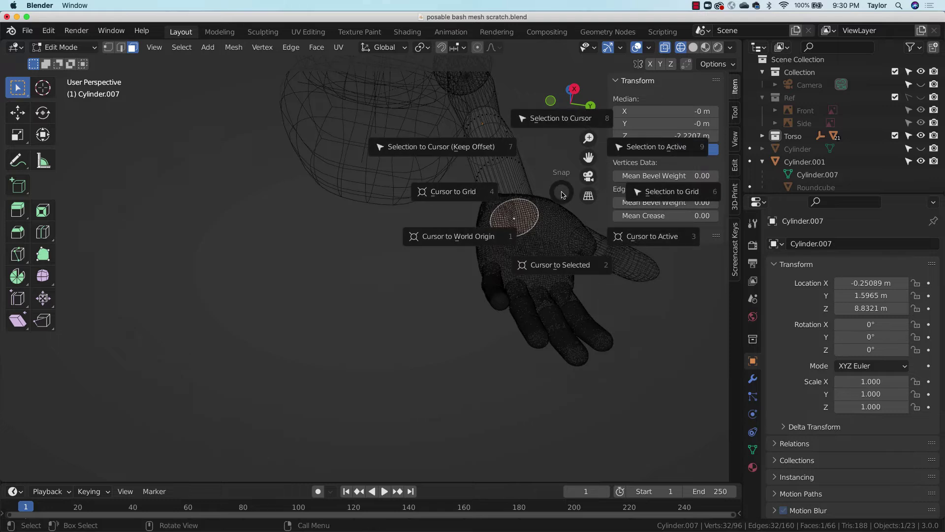
pyautogui.click(581, 268)
# Return to Object Mode with solid shading and set the palm's origin to the 3D cursor at the wrist.
pyautogui.click(92, 47)
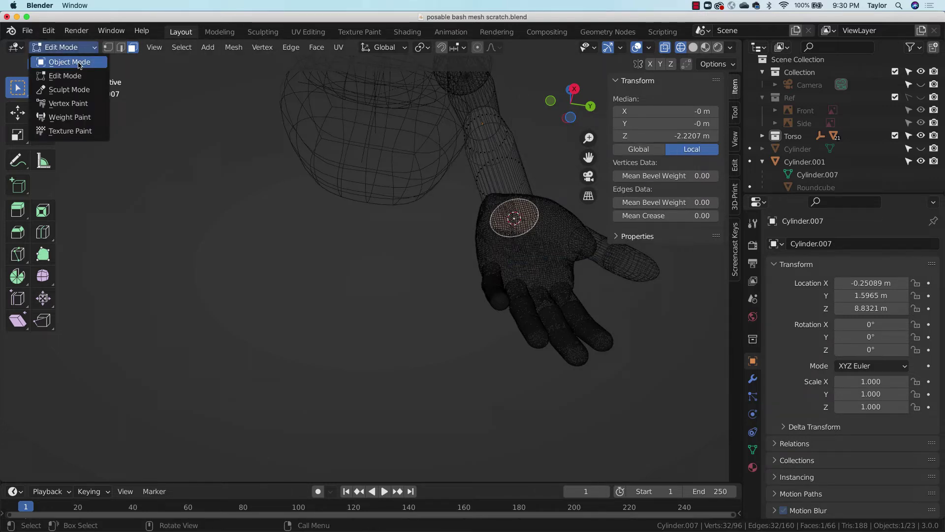
pyautogui.click(59, 54)
pyautogui.click(555, 286)
pyautogui.moveTo(555, 286); pyautogui.dragTo(572, 226, button='middle')
pyautogui.click(693, 48)
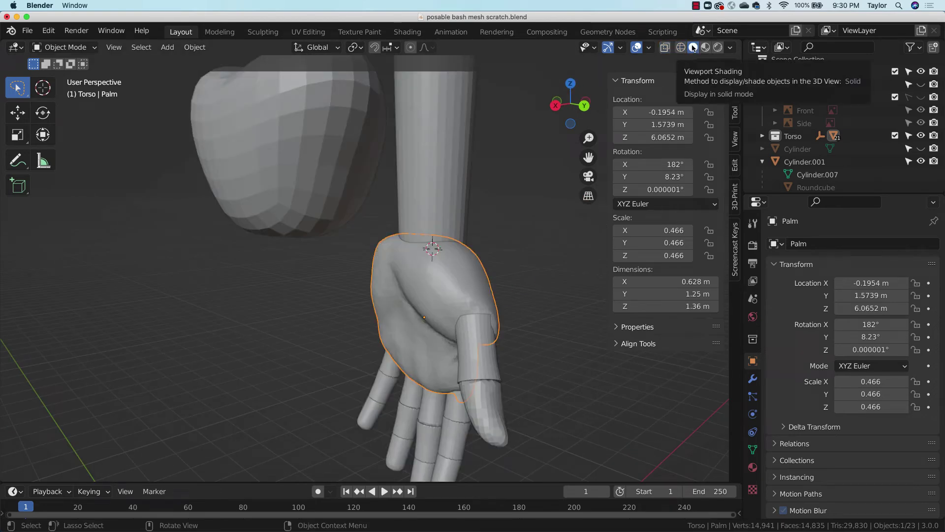
pyautogui.click(197, 47)
pyautogui.moveTo(213, 77)
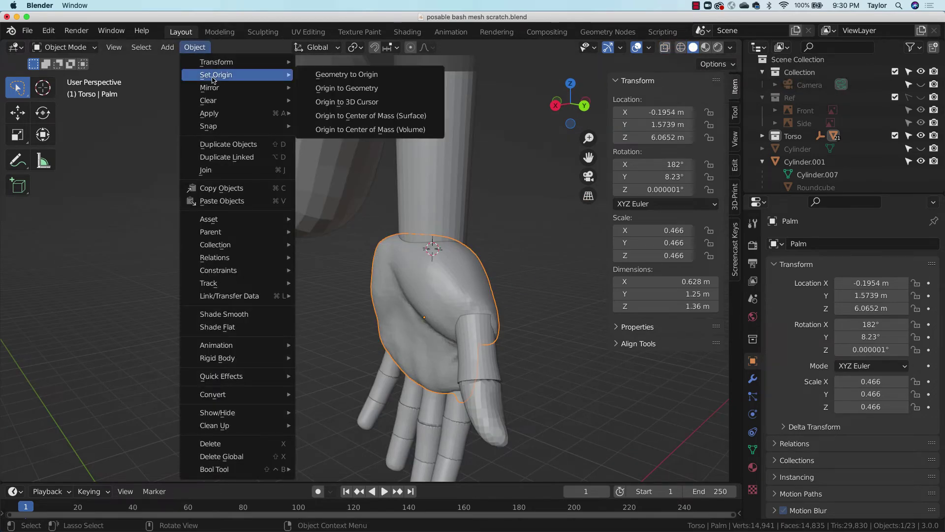
pyautogui.click(369, 102)
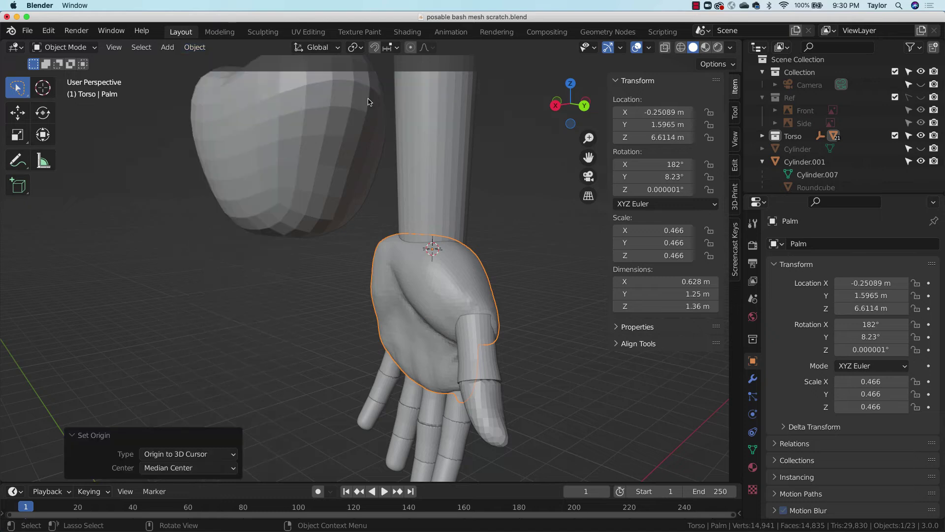
# Select the palm with all finger and thumb segments and rotate the hand about 64.2° in the top view.
pyautogui.click(529, 276)
pyautogui.moveTo(529, 276); pyautogui.dragTo(461, 293, button='middle')
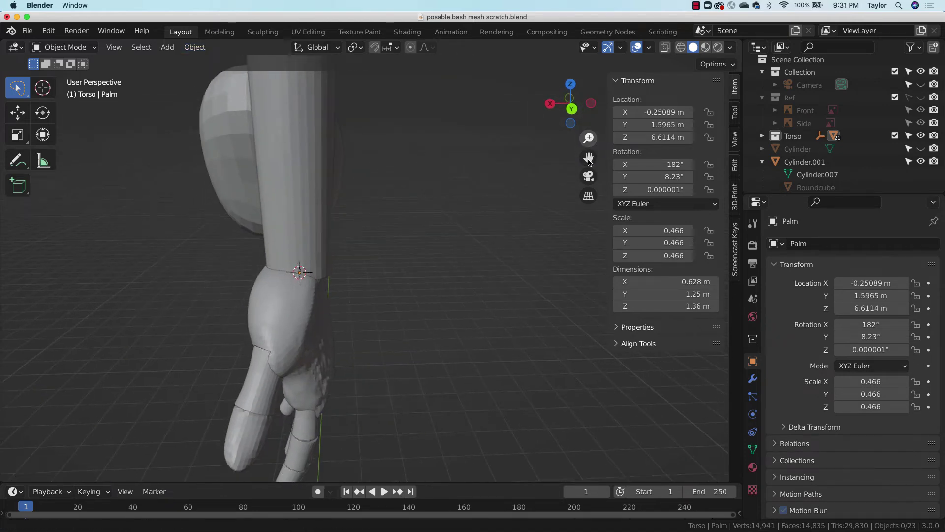
pyautogui.scroll(-3, 508, 257)
pyautogui.moveTo(508, 257); pyautogui.dragTo(305, 274, button='middle')
pyautogui.click(313, 268)
pyautogui.click(328, 296)
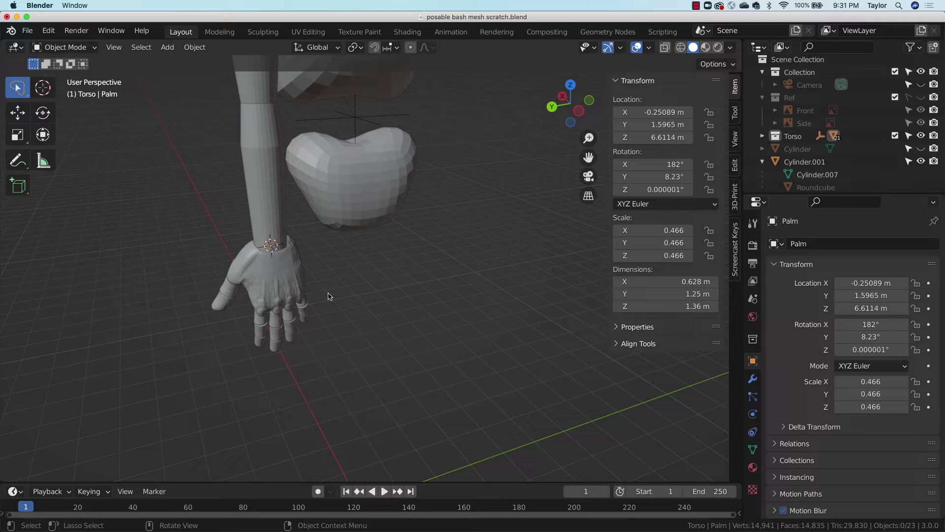
pyautogui.moveTo(329, 296)
pyautogui.mouseDown()
pyautogui.moveTo(278, 217)
pyautogui.moveTo(212, 350)
pyautogui.moveTo(374, 296)
pyautogui.mouseUp()
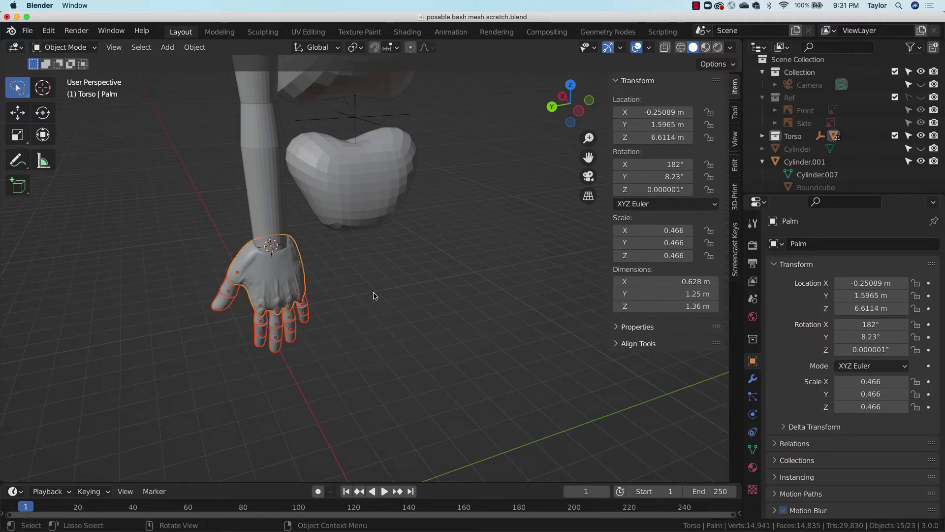
pyautogui.moveTo(374, 296); pyautogui.dragTo(541, 335, button='middle')
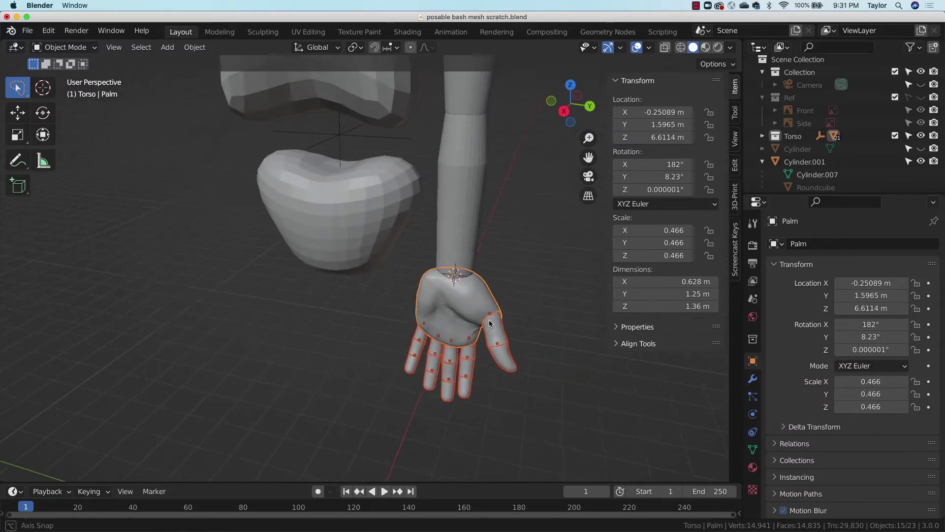
pyautogui.click(570, 86)
pyautogui.press('r')
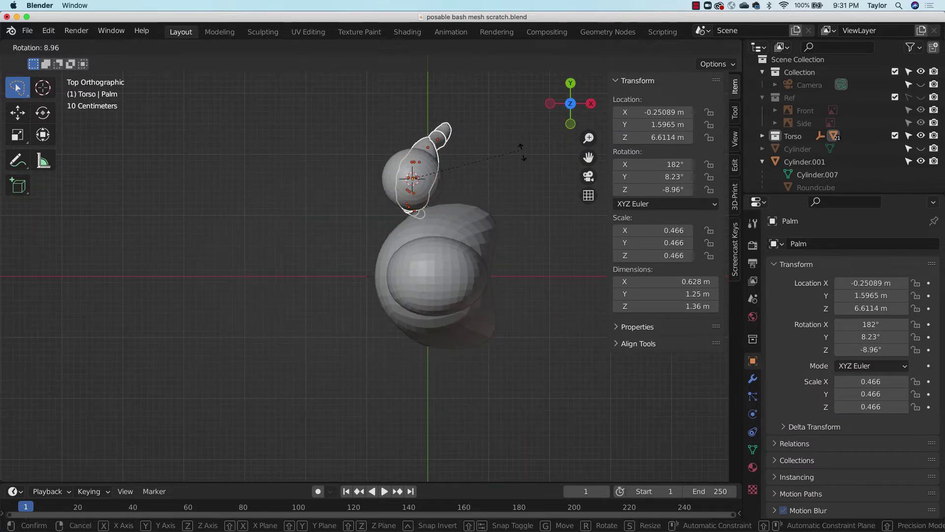
pyautogui.click(541, 292)
# Try to apply rotation and scale to the selected palm and finger segments.
pyautogui.moveTo(541, 292); pyautogui.dragTo(468, 277, button='middle')
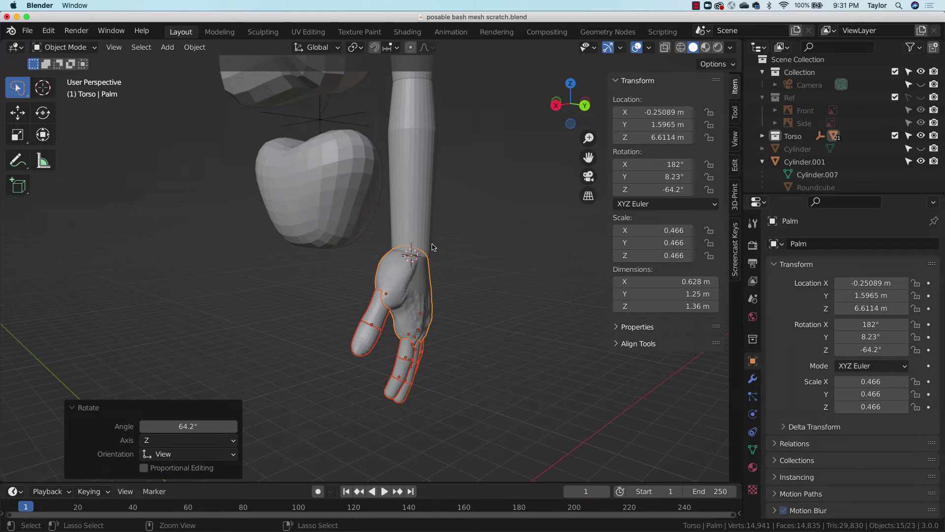
pyautogui.hotkey('ctrl', 'a')
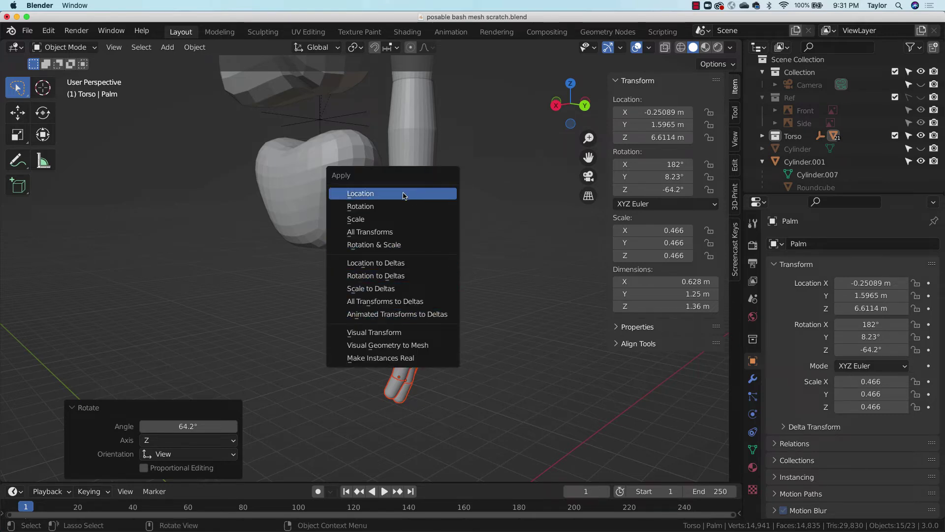
pyautogui.click(397, 245)
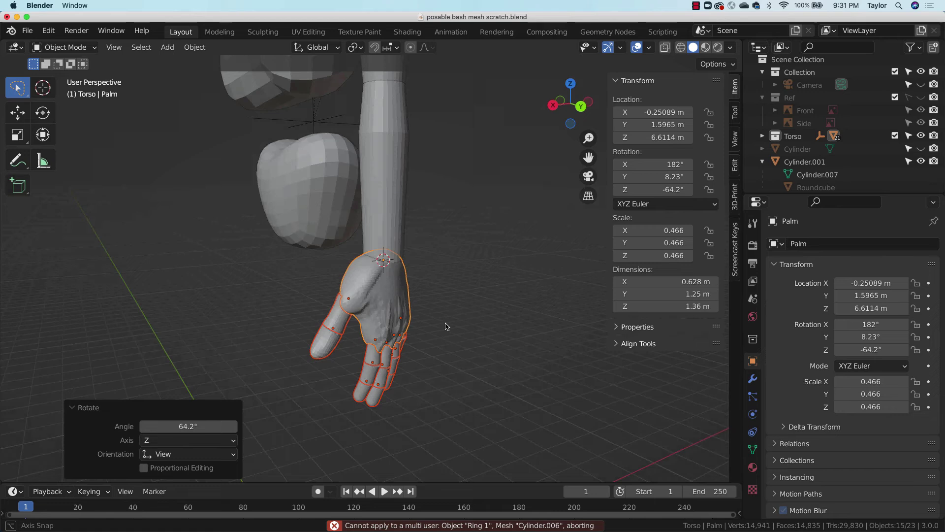
# Make the selected palm and finger segments single-user for Object & Data.
pyautogui.moveTo(446, 327); pyautogui.dragTo(442, 313, button='middle')
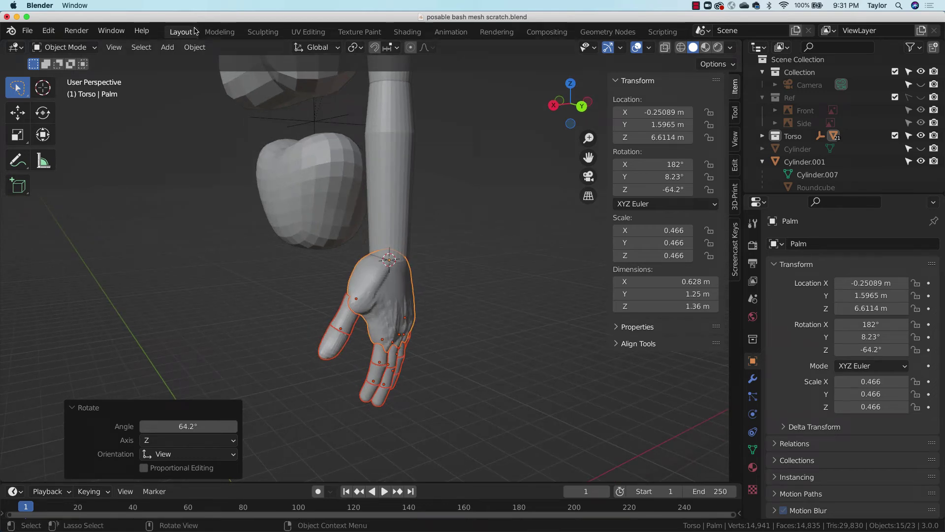
pyautogui.click(190, 47)
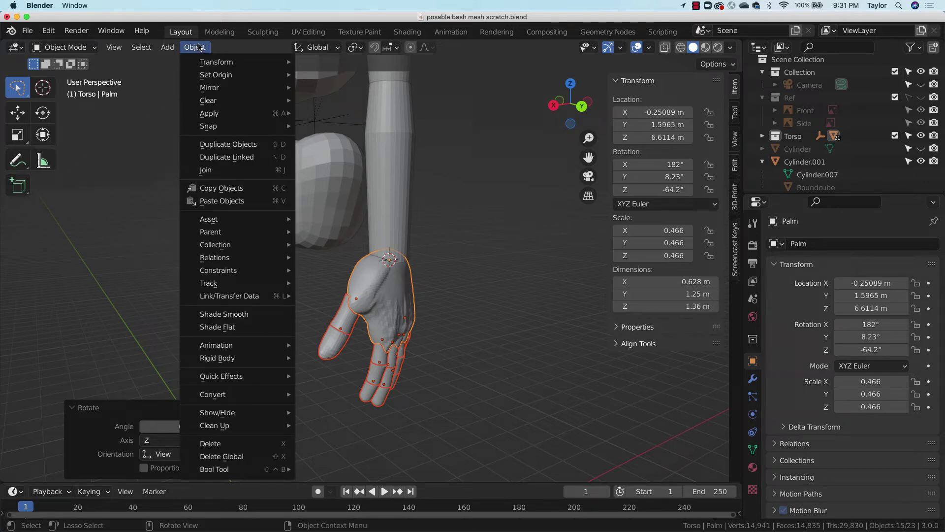
pyautogui.moveTo(246, 259)
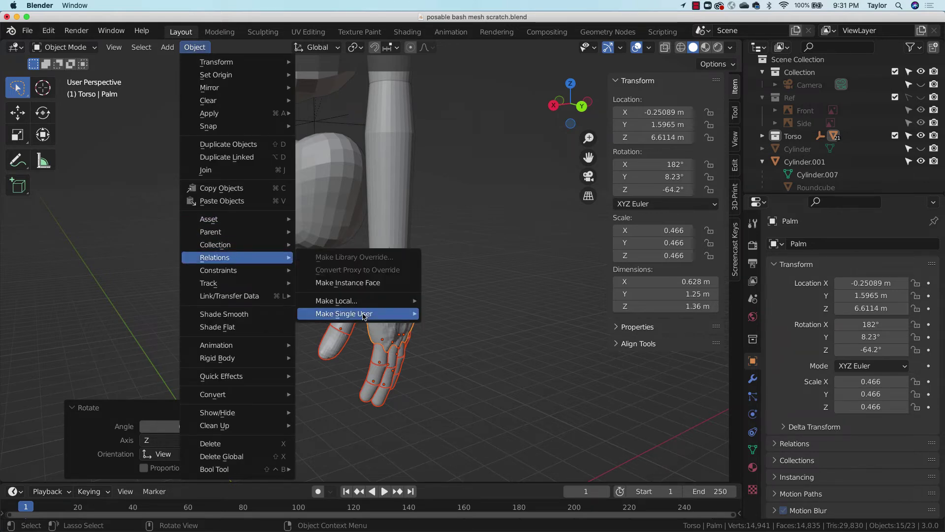
pyautogui.moveTo(363, 316)
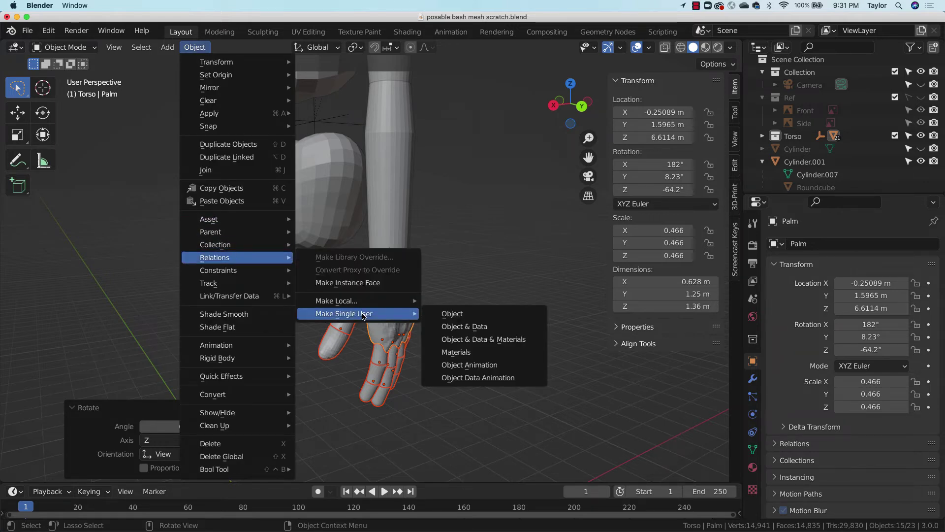
pyautogui.click(486, 327)
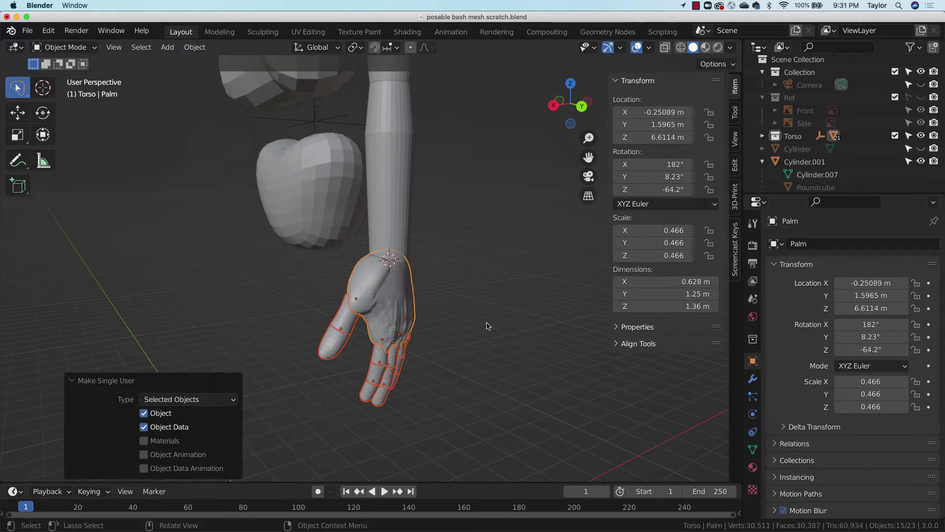
# Test the thumb's pivot by rotating its base segment 20°, and undo the rotation.
pyautogui.click(462, 296)
pyautogui.click(368, 306)
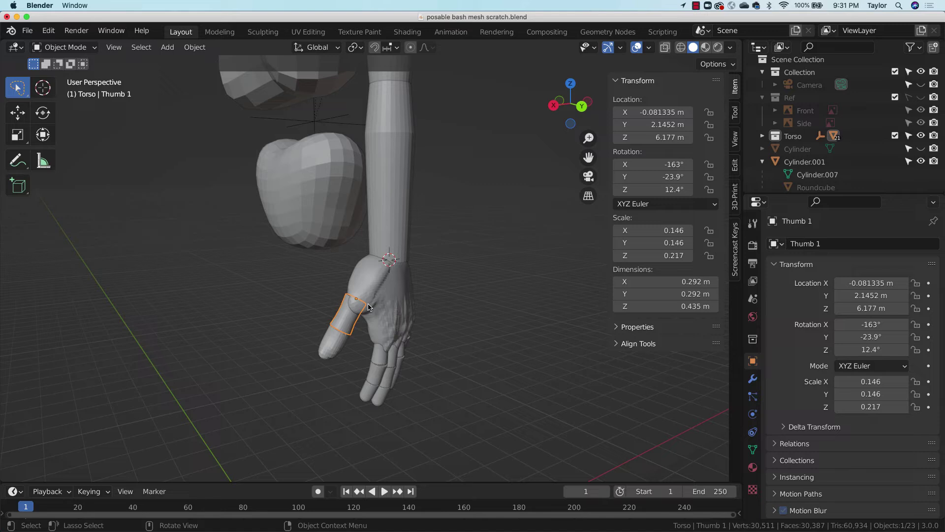
pyautogui.write('r20')
pyautogui.press('Return')
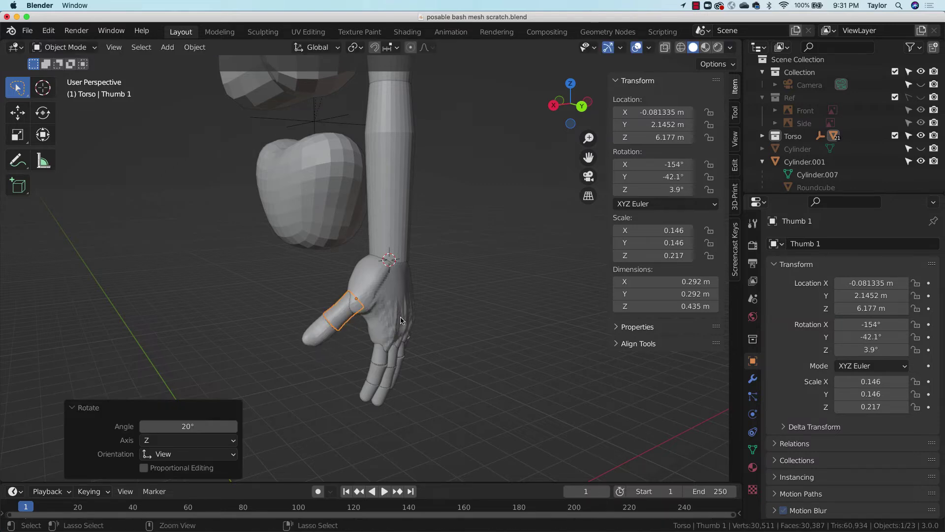
pyautogui.hotkey('ctrl', 'z')
# Test the wrist pivot by rotating the palm about -27.4°, and undo back to the full hand selection.
pyautogui.click(400, 310)
pyautogui.press('r')
pyautogui.click(475, 310)
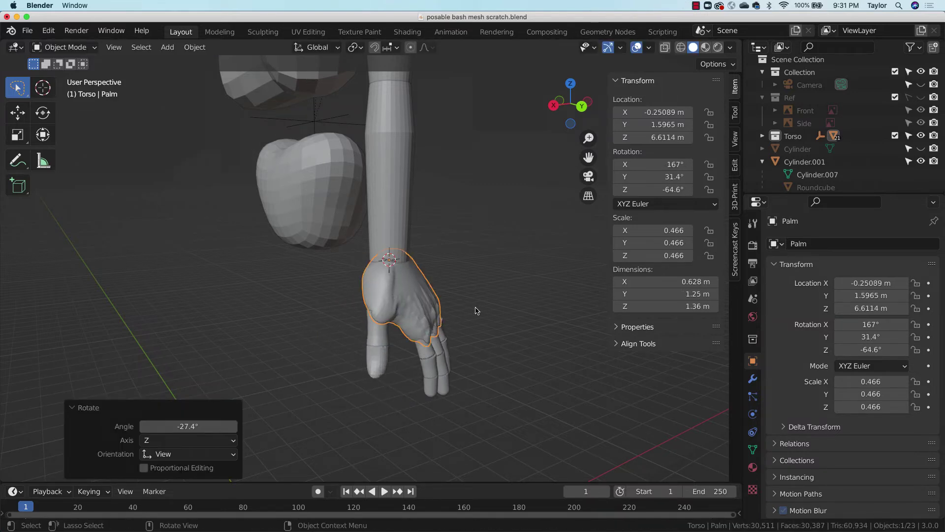
pyautogui.hotkey('ctrl', 'z')
pyautogui.hotkey('ctrl', 'z')
pyautogui.hotkey('ctrl', 'z')
pyautogui.hotkey('ctrl', 'z')
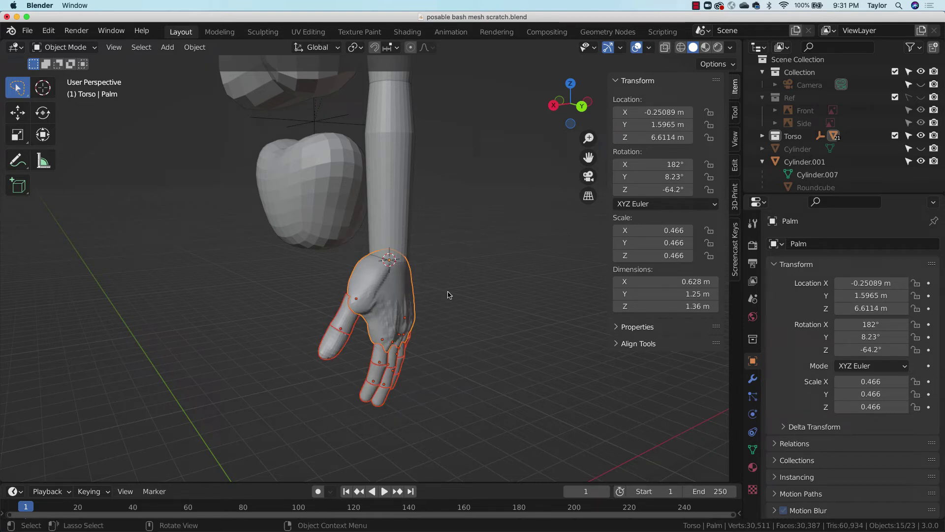
# Apply rotation and scale to the selected palm and all its finger segments.
pyautogui.hotkey('ctrl', 'a')
pyautogui.click(428, 293)
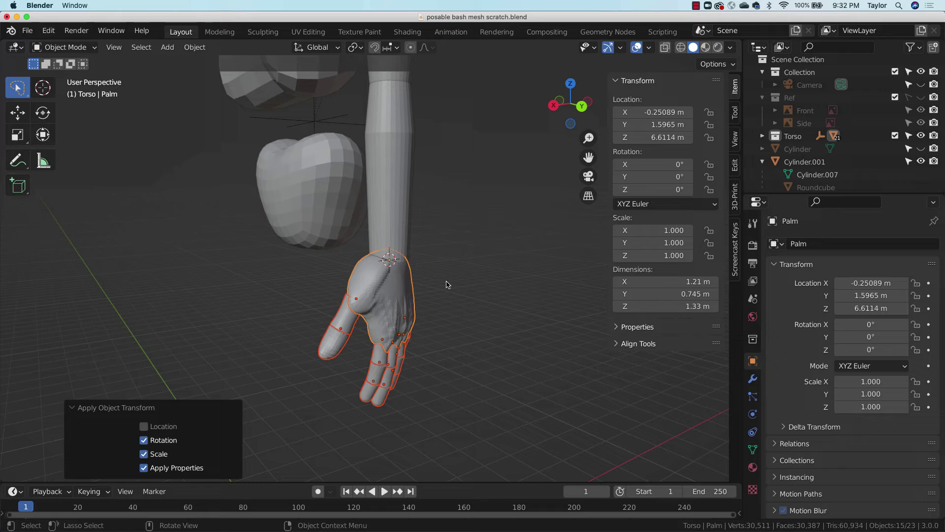
# Parent the palm to the forearm cylinder using the Object parent type.
pyautogui.click(473, 336)
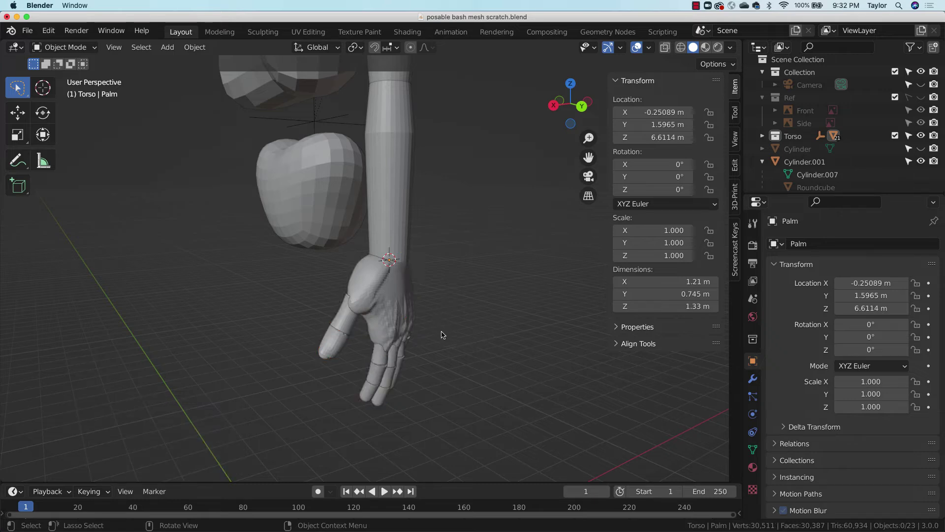
pyautogui.moveTo(443, 333); pyautogui.dragTo(414, 281, button='middle')
pyautogui.click(408, 291)
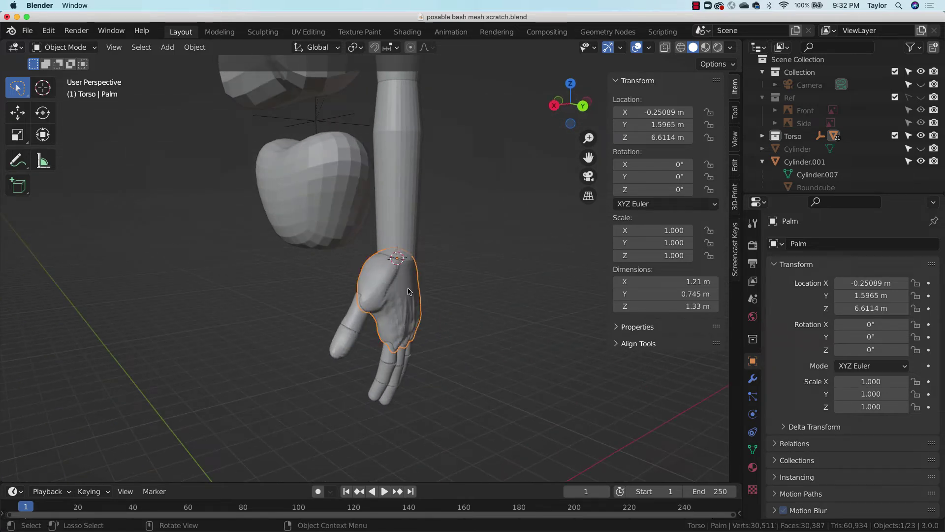
pyautogui.keyDown('shift'); pyautogui.click(411, 211); pyautogui.keyUp('shift')
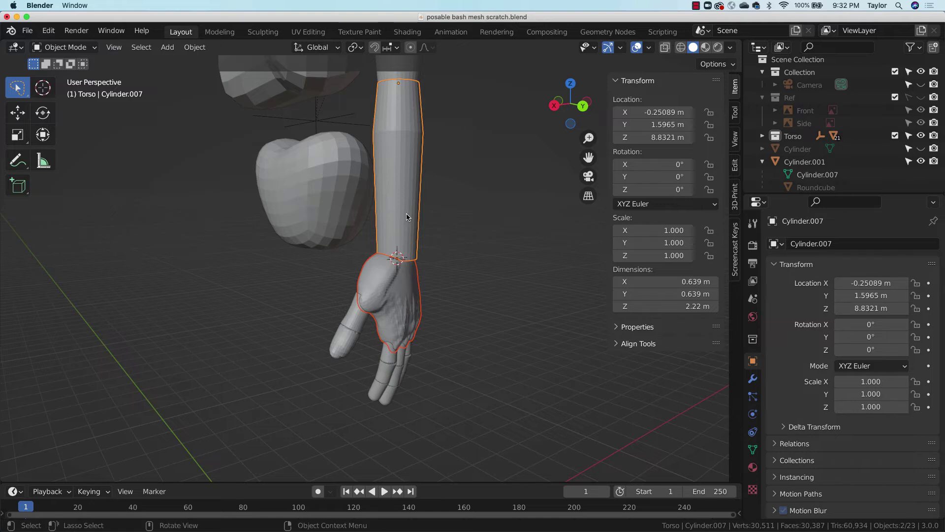
pyautogui.hotkey('ctrl', 'p')
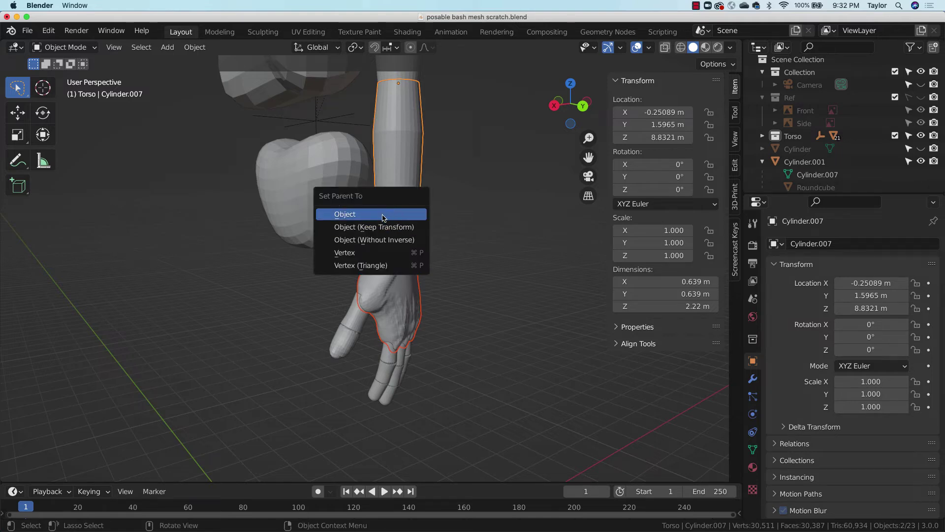
pyautogui.click(394, 214)
# Test the arm's parenting by rotating the shoulder sphere outward and bending the forearm at the elbow.
pyautogui.moveTo(588, 138); pyautogui.dragTo(588, 187)
pyautogui.click(387, 122)
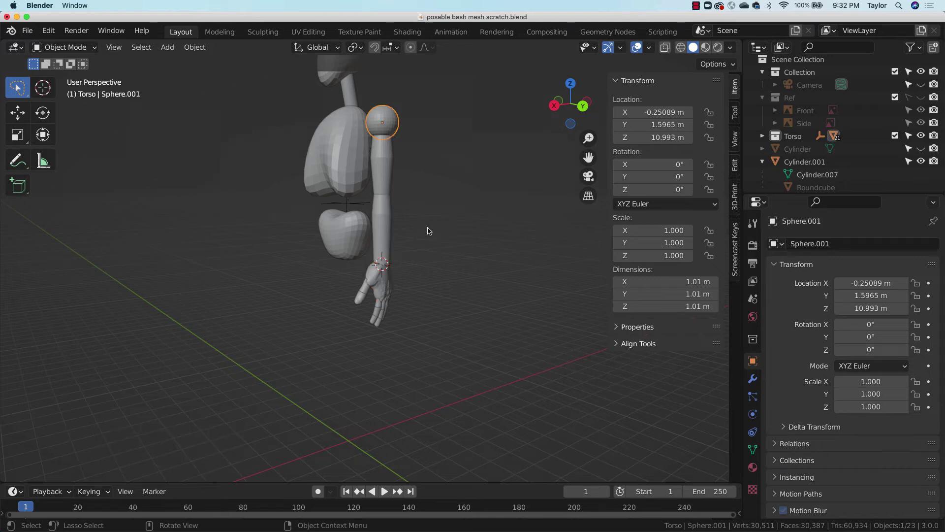
pyautogui.press('r')
pyautogui.click(512, 173)
pyautogui.click(479, 210)
pyautogui.press('r')
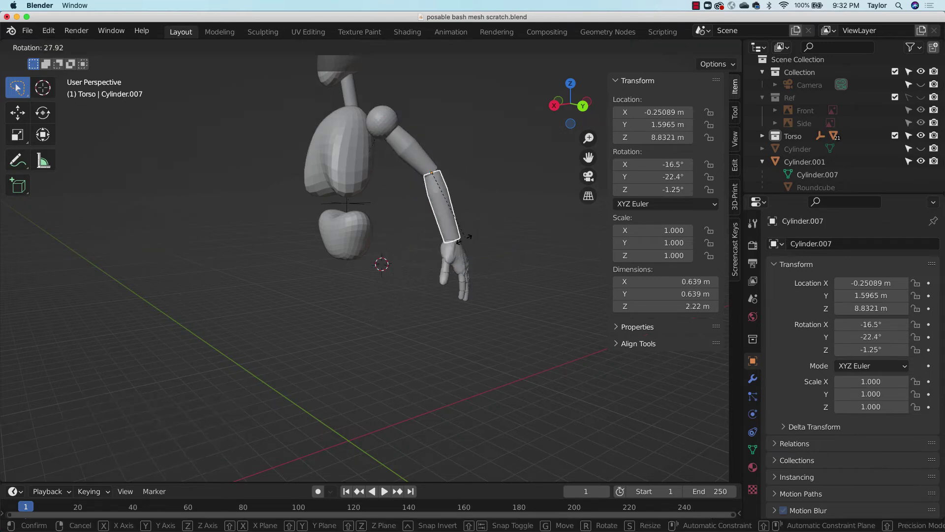
pyautogui.click(431, 271)
# Test the hand's parenting by rotating the palm about -53.2° and one finger segment about 39.9°.
pyautogui.click(433, 270)
pyautogui.press('r')
pyautogui.click(472, 266)
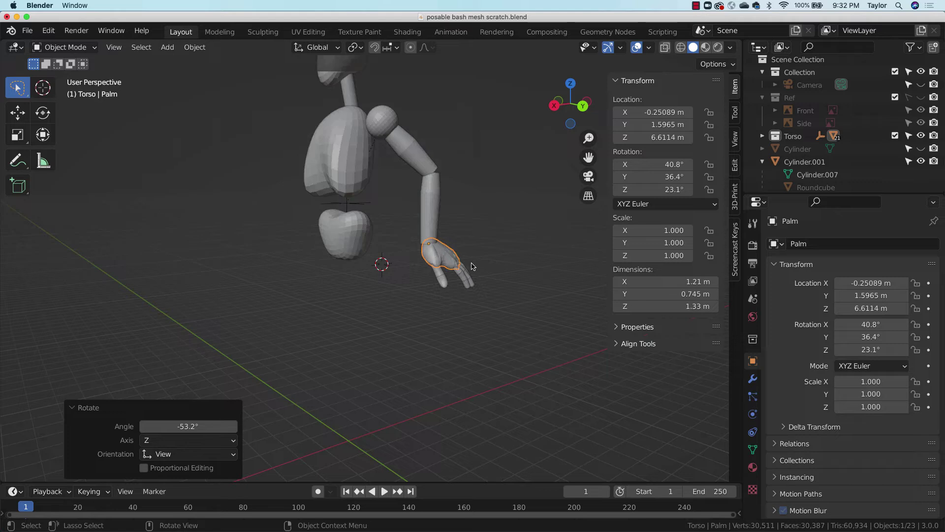
pyautogui.click(459, 278)
pyautogui.press('r')
pyautogui.click(505, 286)
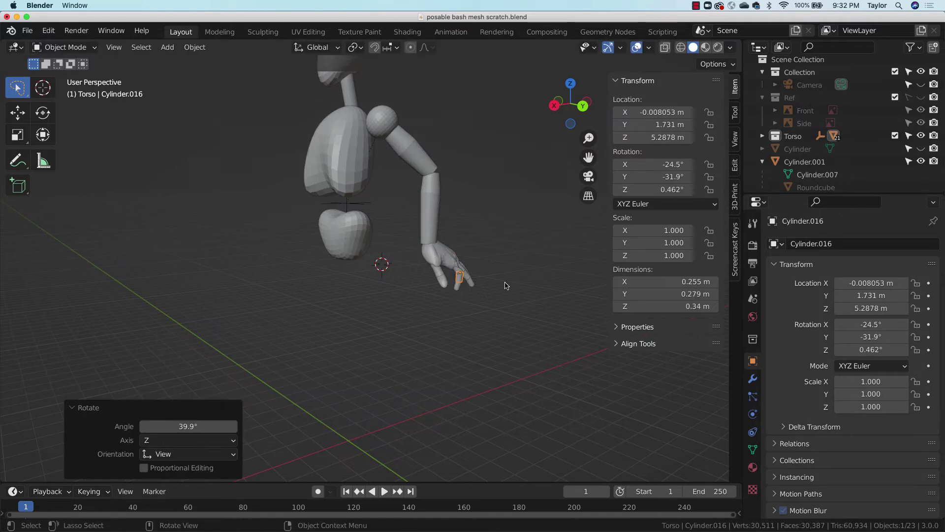
# Clear the rotation of all parts of the posed arm and hand, and deselect them.
pyautogui.moveTo(458, 117)
pyautogui.mouseDown()
pyautogui.moveTo(384, 83)
pyautogui.moveTo(356, 142)
pyautogui.moveTo(346, 290)
pyautogui.moveTo(473, 326)
pyautogui.mouseUp()
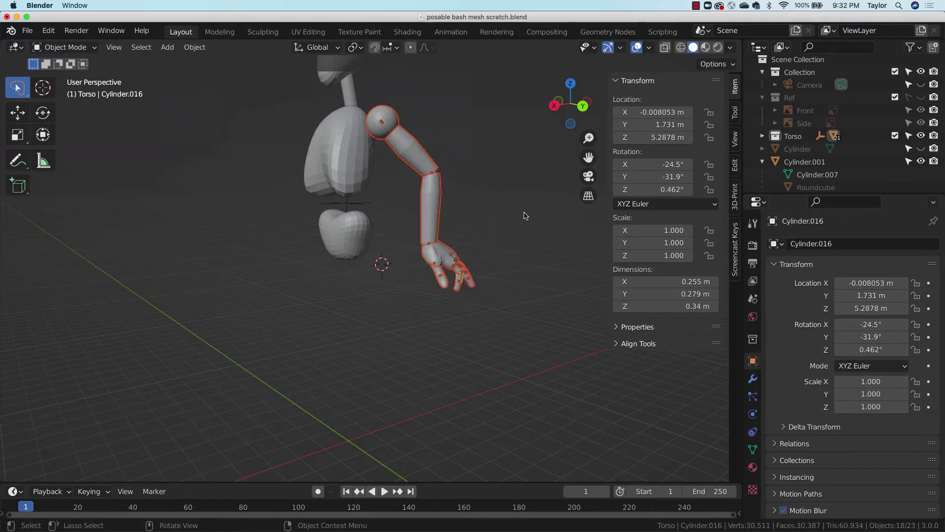
pyautogui.press('alt')
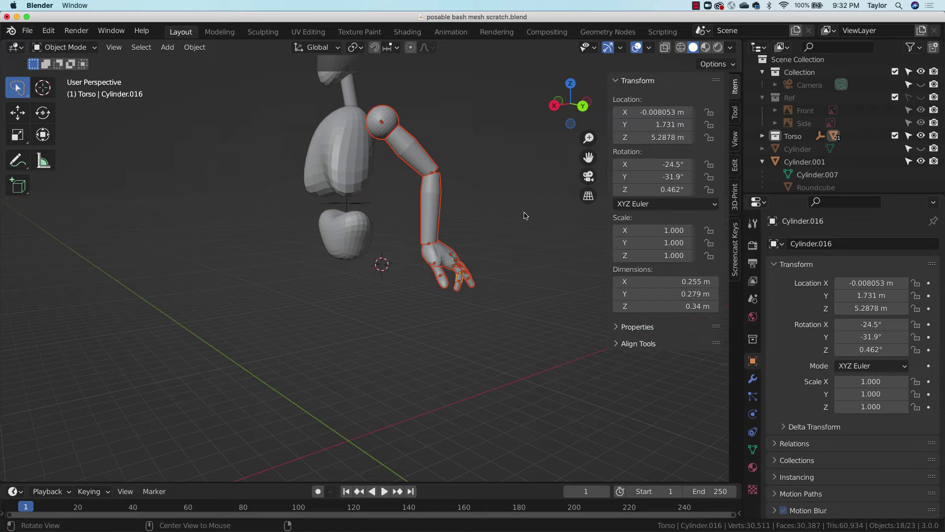
pyautogui.hotkey('alt', 'r')
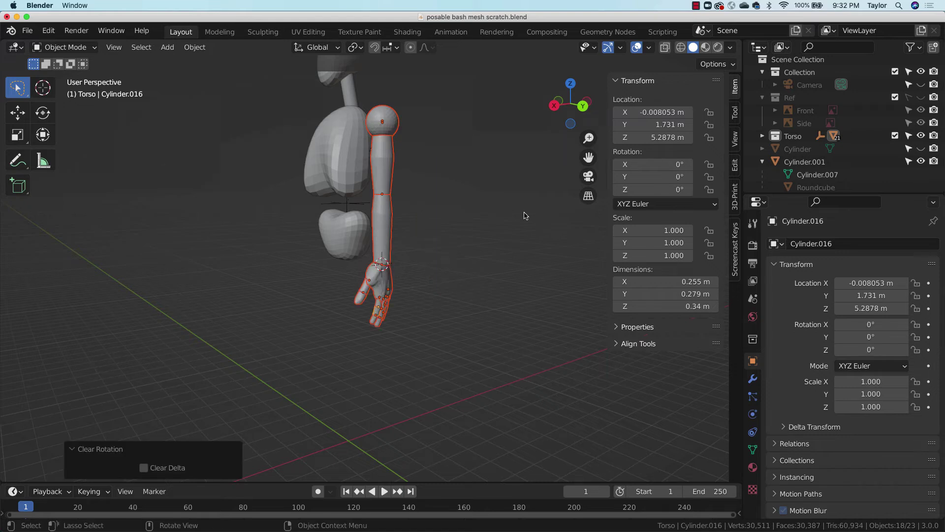
pyautogui.click(460, 291)
# Create a linked duplicate of the whole arm and hand in place, working in the right orthographic view.
pyautogui.moveTo(424, 298); pyautogui.dragTo(501, 344, button='middle')
pyautogui.click(564, 114)
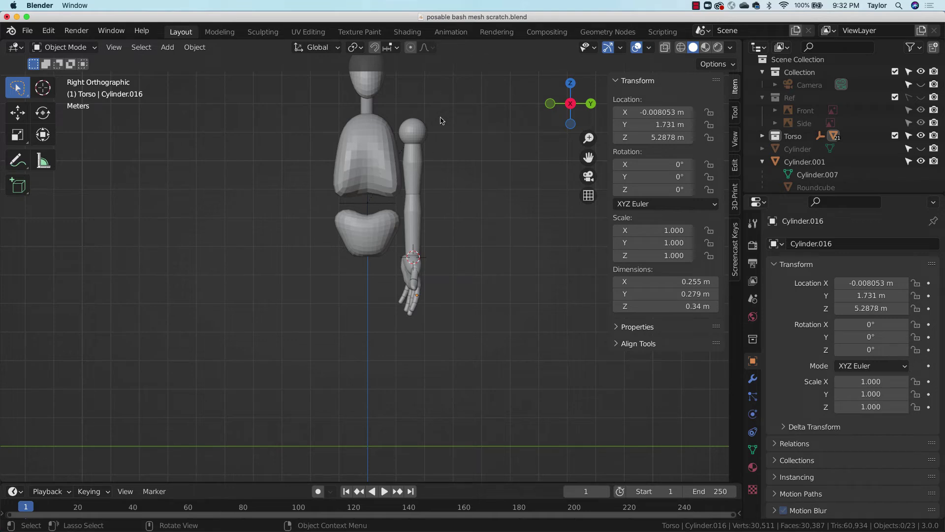
pyautogui.moveTo(440, 117)
pyautogui.keyDown('ctrl'); pyautogui.mouseDown(button='right')
pyautogui.moveTo(385, 133)
pyautogui.moveTo(375, 275)
pyautogui.moveTo(411, 342)
pyautogui.moveTo(461, 174)
pyautogui.moveTo(453, 137)
pyautogui.mouseUp(button='right'); pyautogui.keyUp('ctrl')
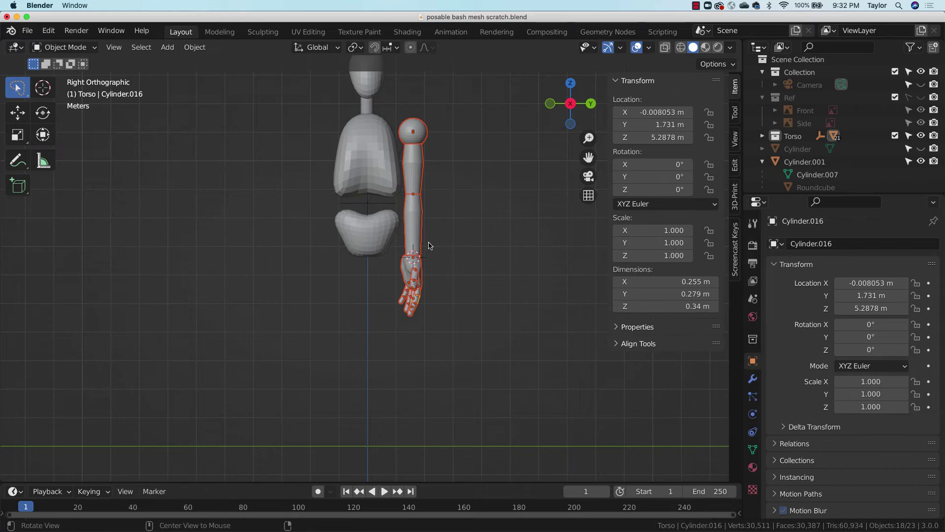
pyautogui.hotkey('shift', 'd')
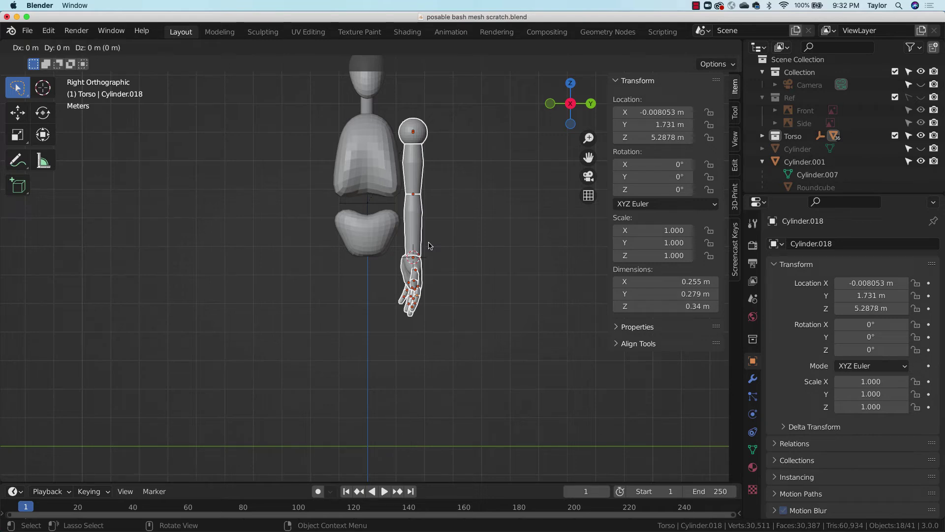
pyautogui.rightClick(430, 245)
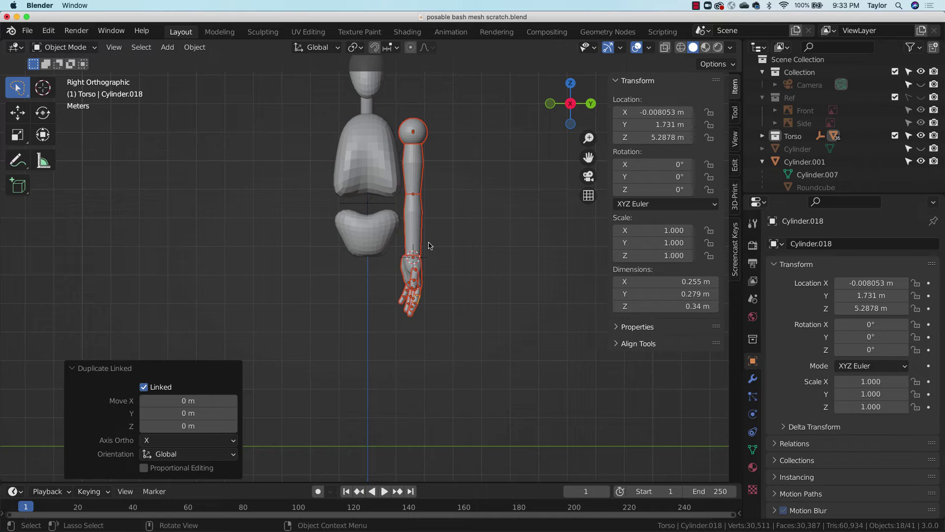
# Try to move the duplicated arm across by setting its Y location to -1.73099 m, and undo the move.
pyautogui.click(651, 124)
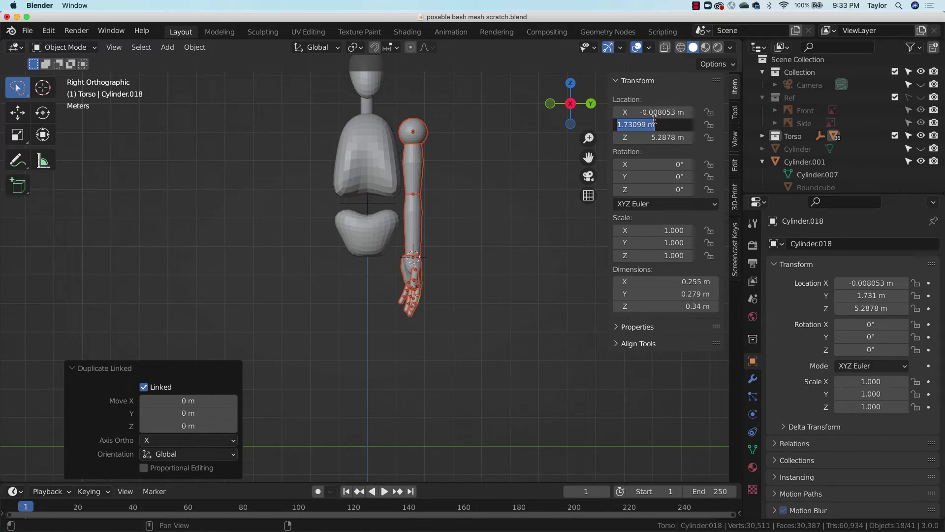
pyautogui.press('Home')
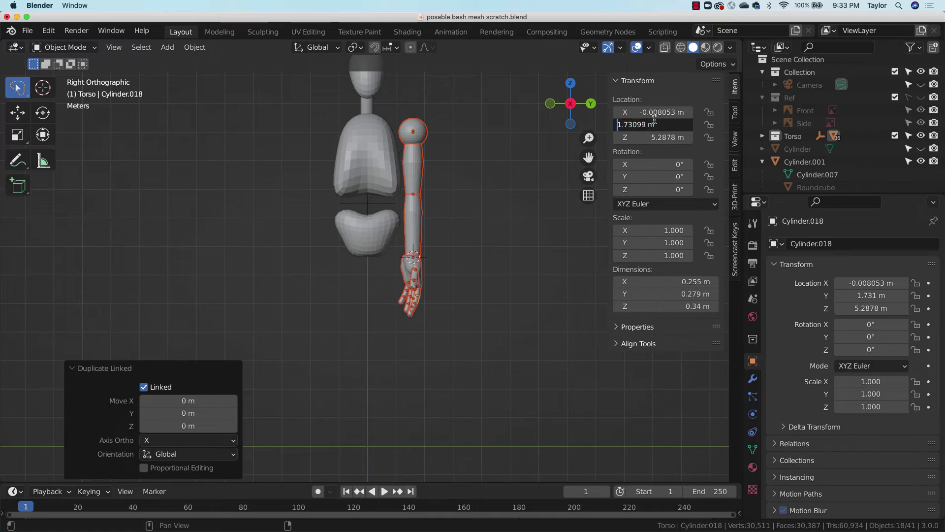
pyautogui.write('-')
pyautogui.press('Return')
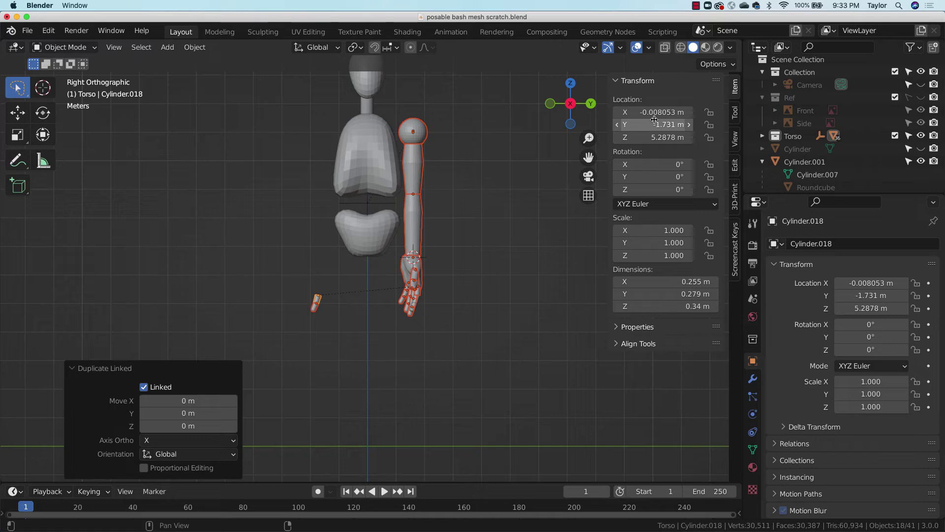
pyautogui.hotkey('ctrl', 'z')
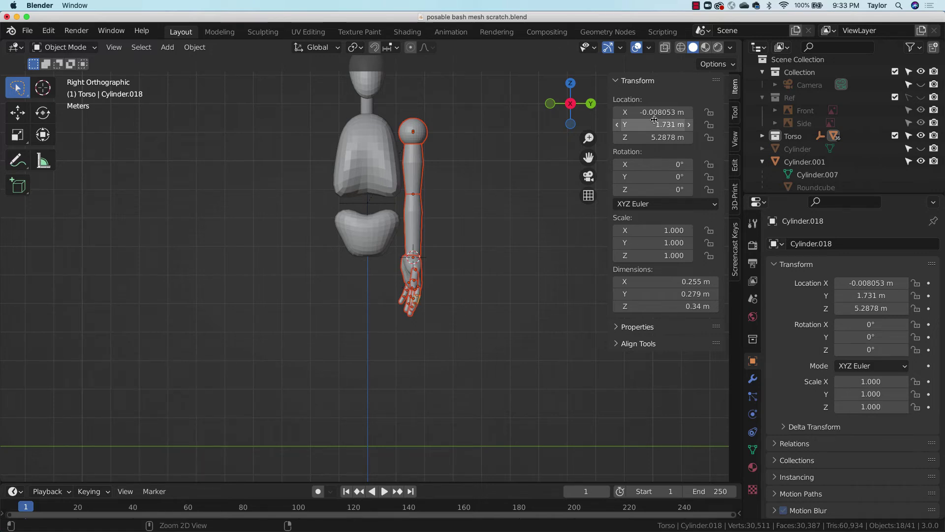
# Select the whole arm and hand with the shoulder sphere as the active object, viewed in right orthographic.
pyautogui.click(467, 317)
pyautogui.moveTo(487, 318); pyautogui.dragTo(389, 291, button='middle')
pyautogui.click(389, 292)
pyautogui.click(402, 125)
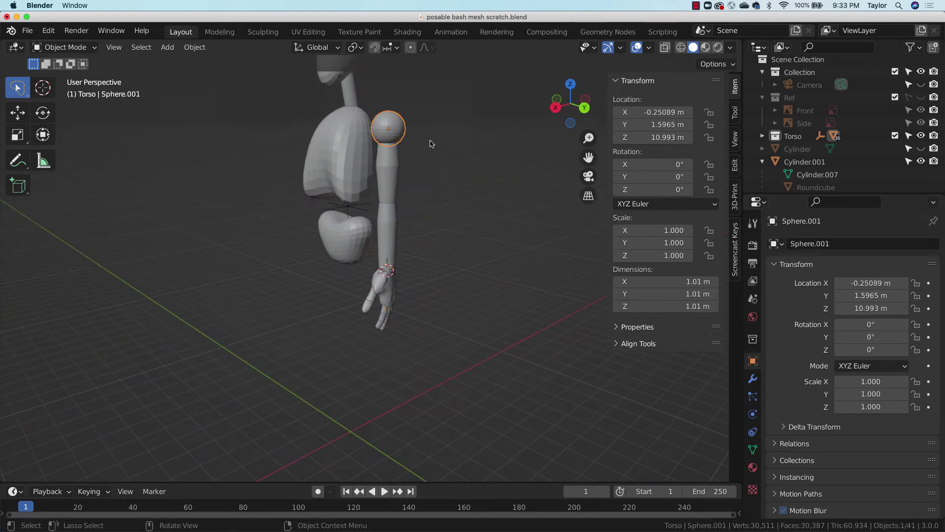
pyautogui.moveTo(431, 143)
pyautogui.keyDown('ctrl'); pyautogui.mouseDown(button='right')
pyautogui.moveTo(378, 99)
pyautogui.moveTo(358, 139)
pyautogui.moveTo(368, 209)
pyautogui.moveTo(344, 336)
pyautogui.moveTo(427, 316)
pyautogui.moveTo(430, 148)
pyautogui.mouseUp(button='right'); pyautogui.keyUp('ctrl')
pyautogui.moveTo(474, 274); pyautogui.dragTo(497, 237, button='middle')
pyautogui.click(568, 108)
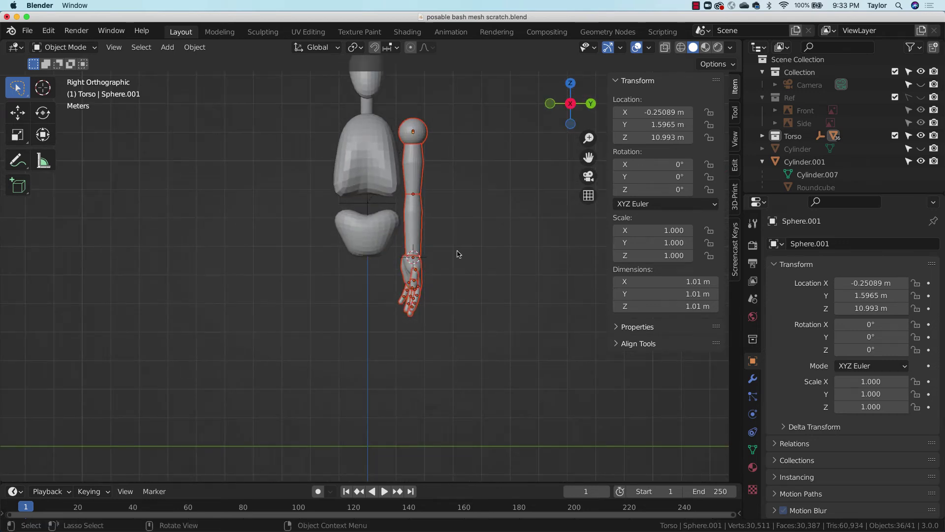
# Delete the selected arm and hand parts, and undo the deletion.
pyautogui.press('x')
pyautogui.click(470, 257)
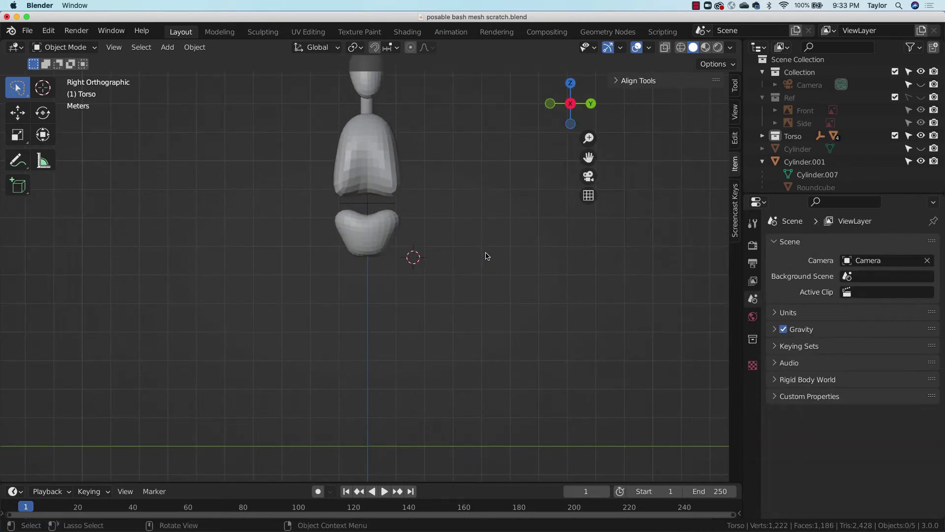
pyautogui.press('super+z')
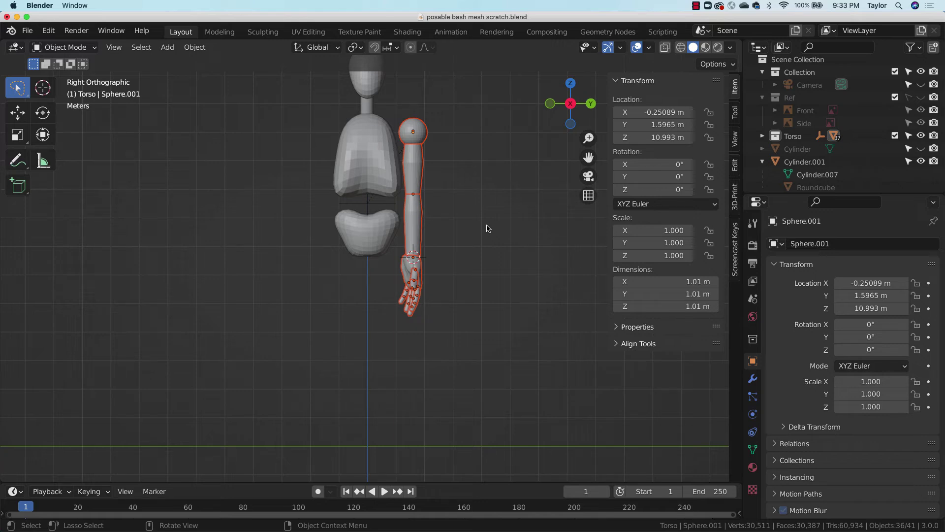
# Create a linked duplicate of the selected arm in place and set its shoulder's Y location to -1.5965 m.
pyautogui.press('alt')
pyautogui.hotkey('alt', 'd')
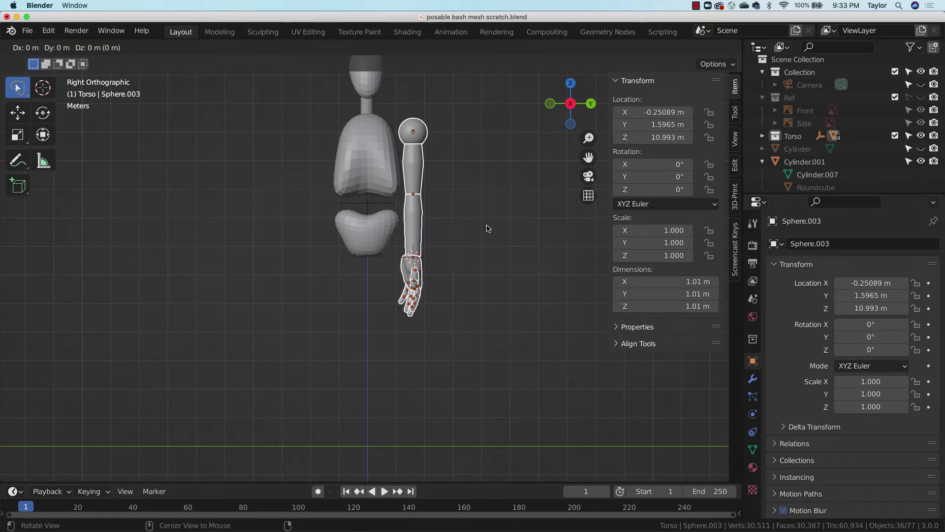
pyautogui.rightClick(487, 229)
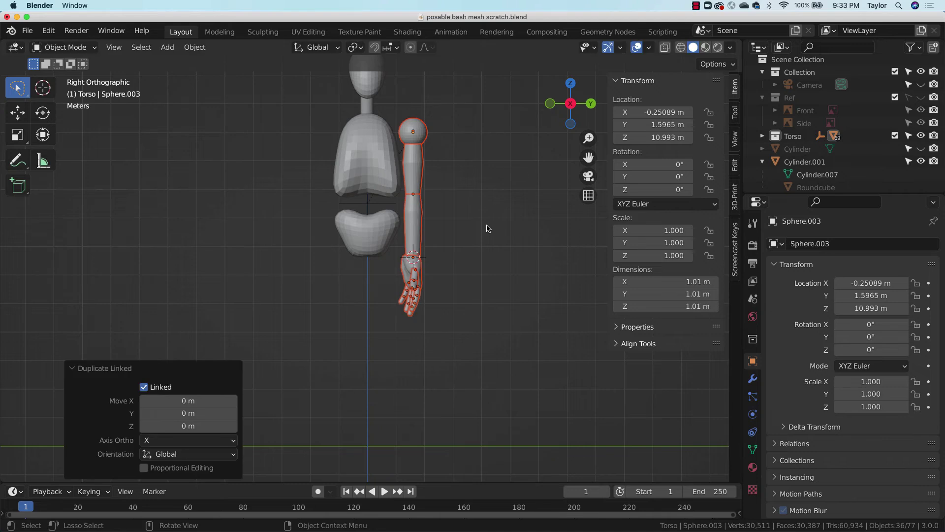
pyautogui.click(628, 121)
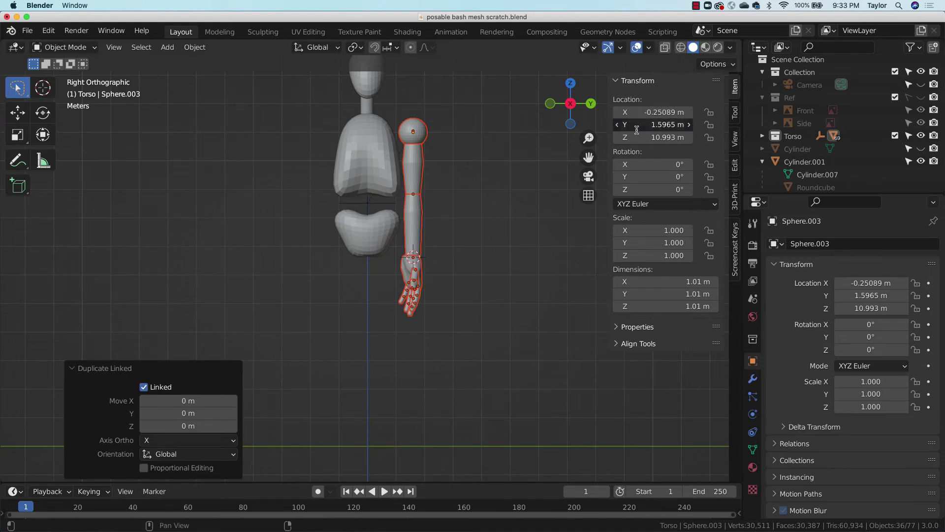
pyautogui.press('Home')
pyautogui.write('-')
pyautogui.press('Return')
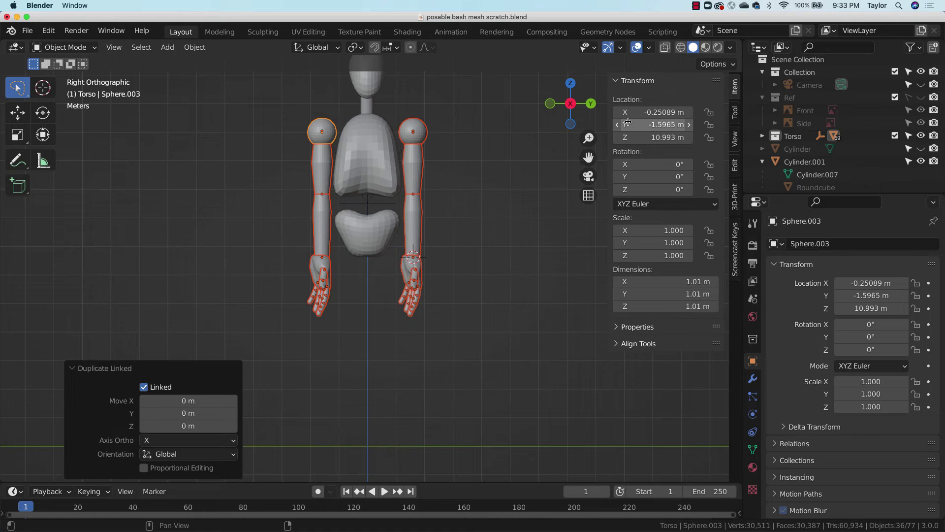
# Select only the duplicated arm on the torso's opposite side and mirror it along the global Y axis.
pyautogui.rightClick(321, 232)
pyautogui.moveTo(323, 232)
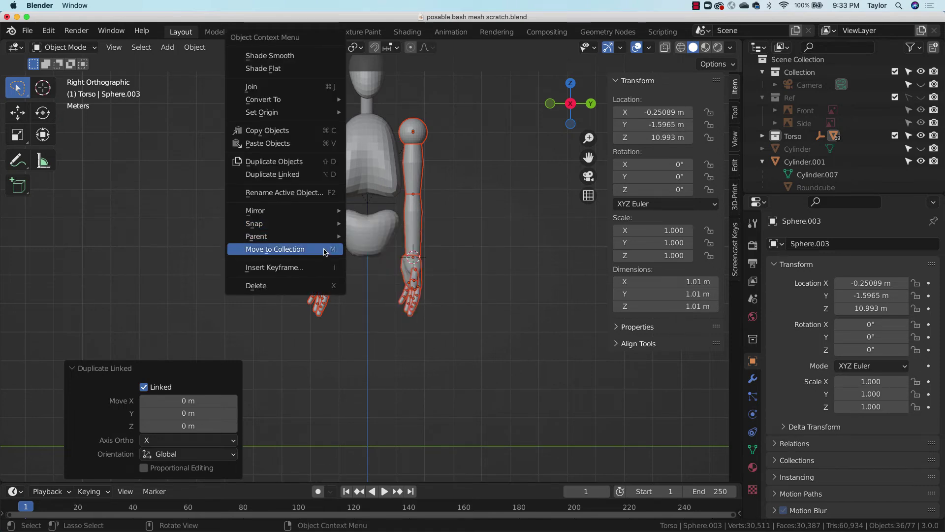
pyautogui.click(350, 321)
pyautogui.moveTo(353, 281)
pyautogui.keyDown('ctrl'); pyautogui.mouseDown(button='right')
pyautogui.moveTo(320, 93)
pyautogui.moveTo(358, 315)
pyautogui.mouseUp(button='right'); pyautogui.keyUp('ctrl')
pyautogui.rightClick(321, 221)
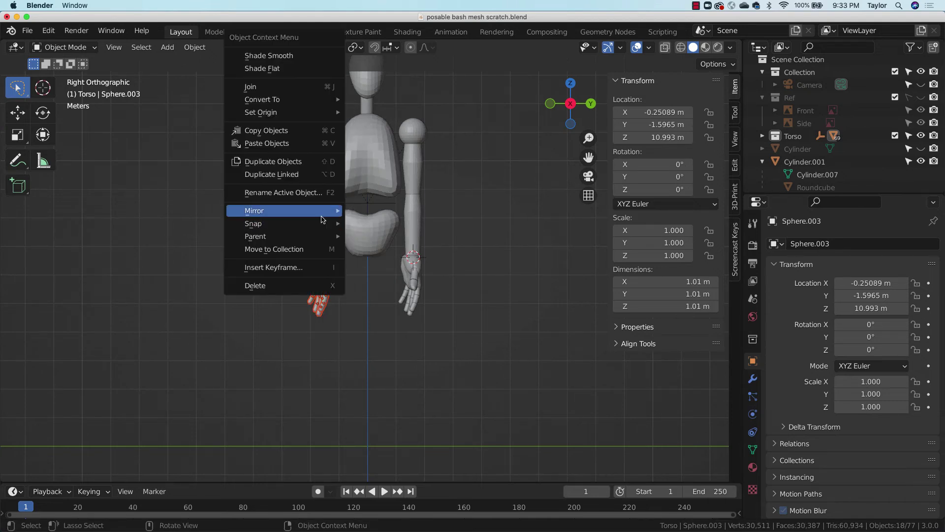
pyautogui.moveTo(323, 218)
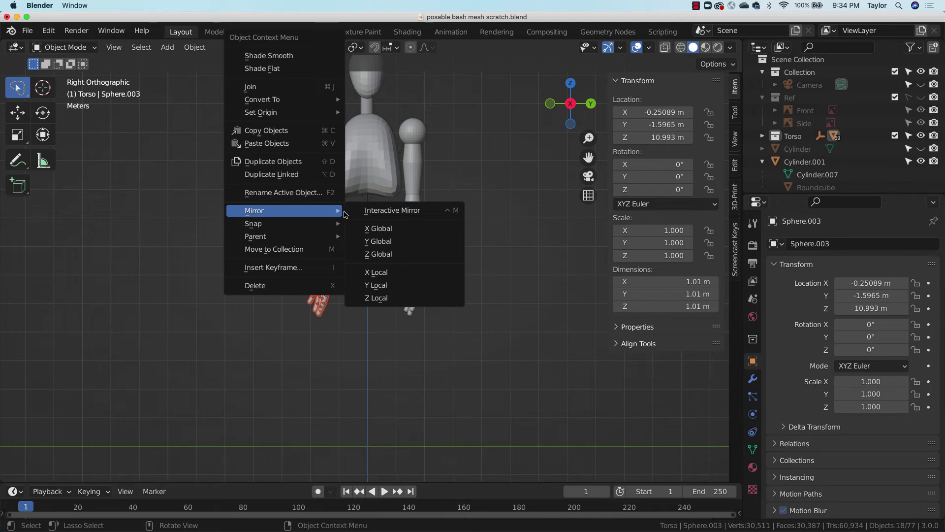
pyautogui.click(378, 241)
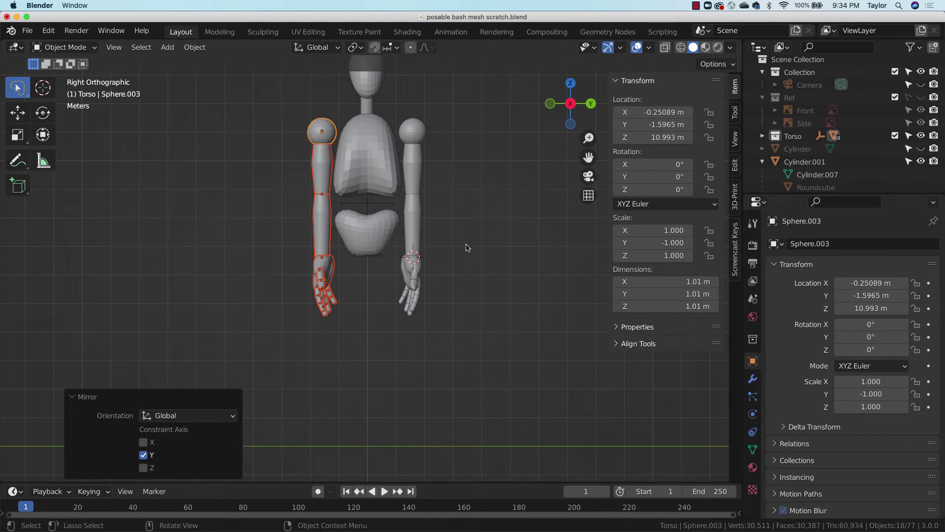
pyautogui.click(454, 195)
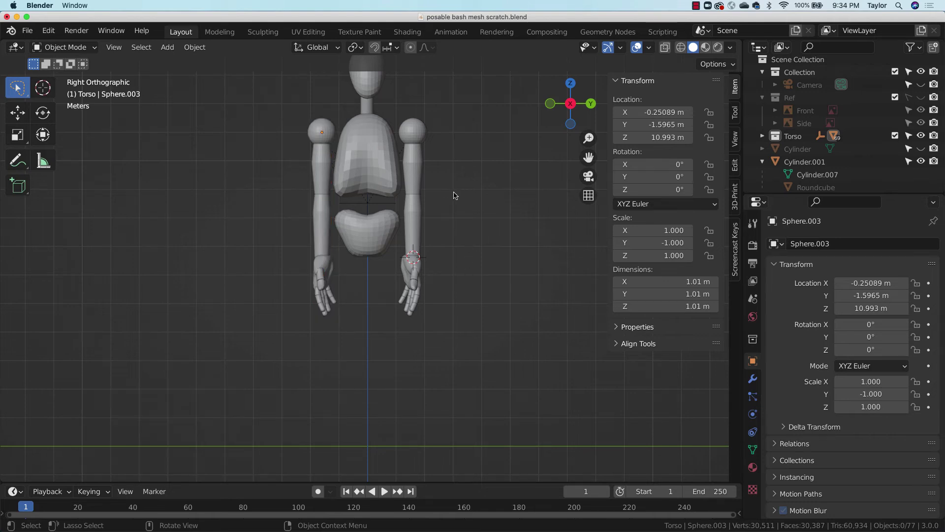
# Select all parts of the mannequin and clear their rotation.
pyautogui.moveTo(454, 195); pyautogui.dragTo(465, 231, button='middle')
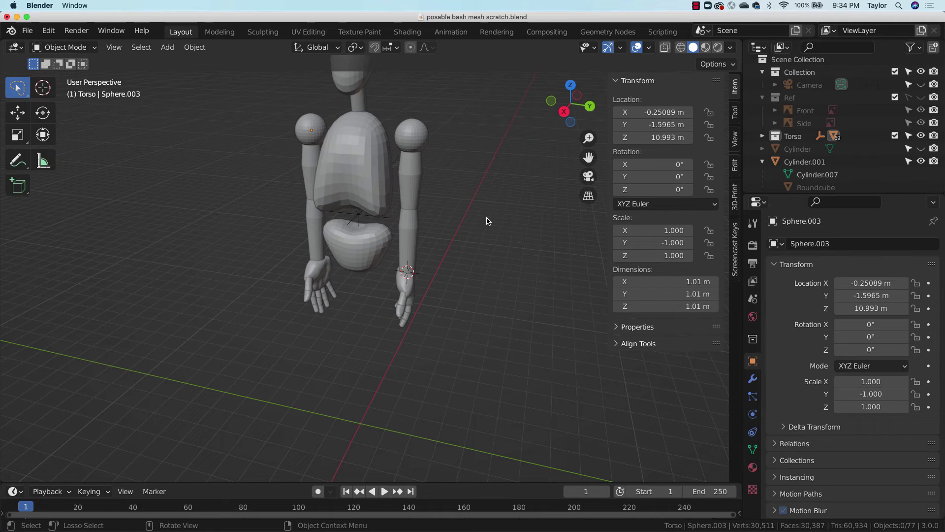
pyautogui.moveTo(594, 143); pyautogui.dragTo(594, 162)
pyautogui.moveTo(416, 149)
pyautogui.mouseDown()
pyautogui.moveTo(259, 284)
pyautogui.moveTo(442, 156)
pyautogui.mouseUp()
pyautogui.press('alt')
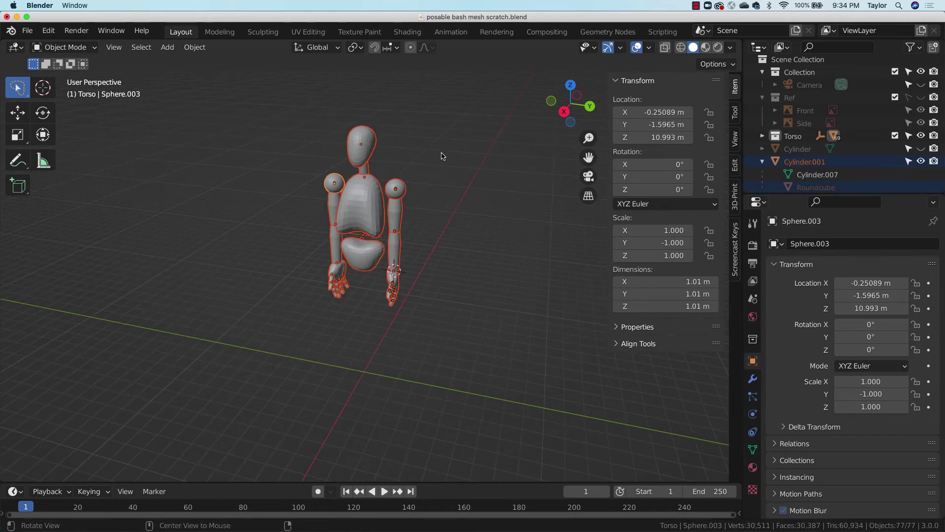
pyautogui.hotkey('alt', 'r')
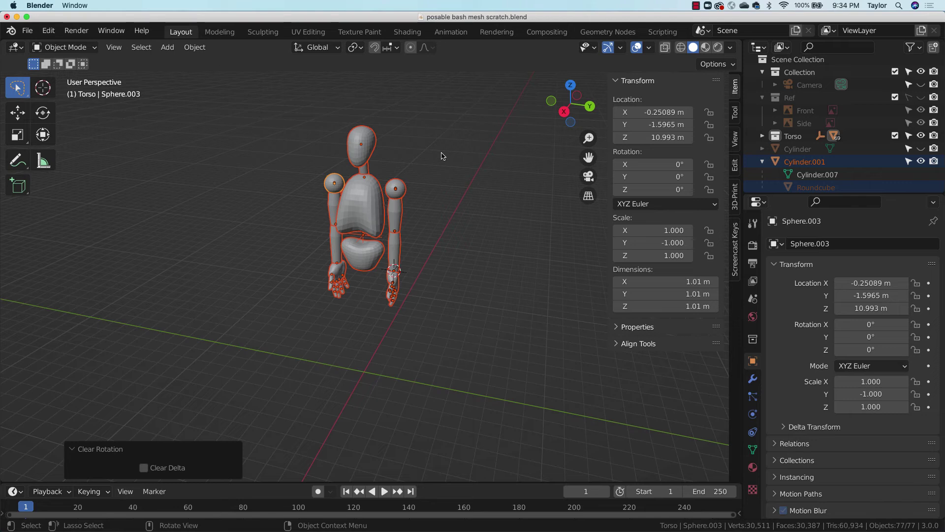
# Rotate the shoulder sphere on the torso's positive Y side by about -48.8° to separate the overlapping duplicate arms.
pyautogui.click(449, 298)
pyautogui.click(403, 191)
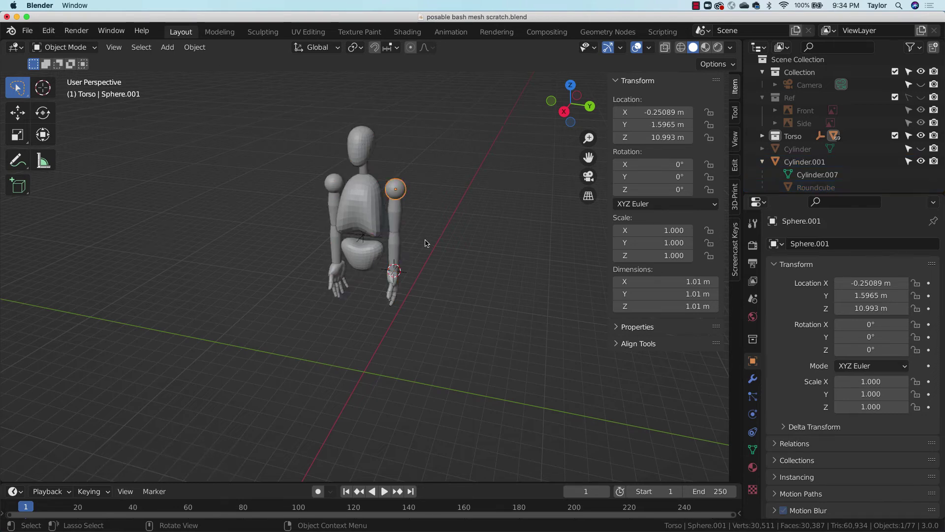
pyautogui.press('r')
pyautogui.click(532, 218)
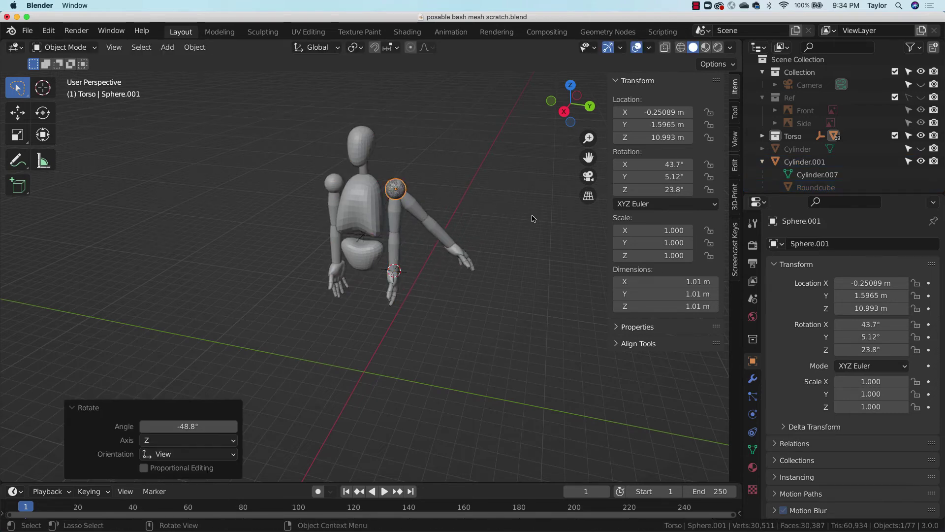
pyautogui.moveTo(531, 274); pyautogui.dragTo(443, 185, button='middle')
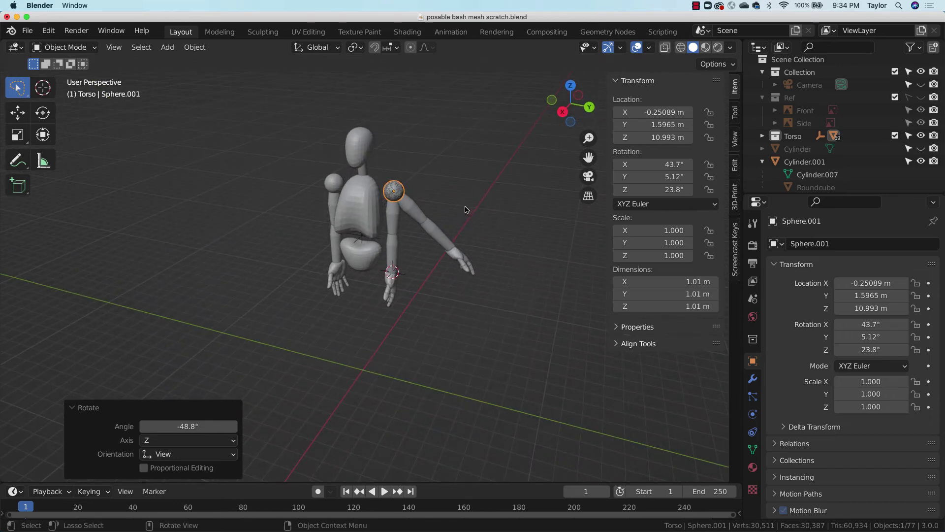
# Select the swung-out duplicate arm and hand and delete them.
pyautogui.click(426, 224)
pyautogui.keyDown('shift'); pyautogui.click(438, 237); pyautogui.keyUp('shift')
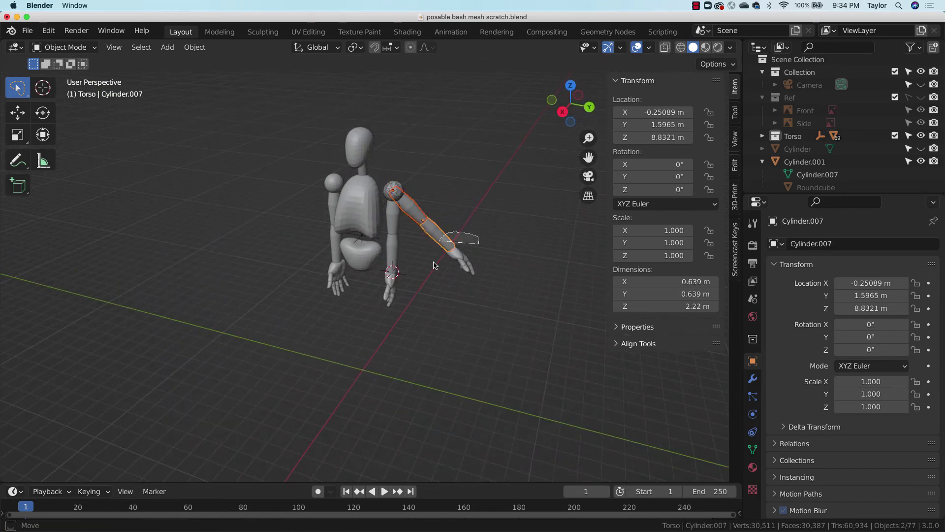
pyautogui.press('x')
pyautogui.click(476, 236)
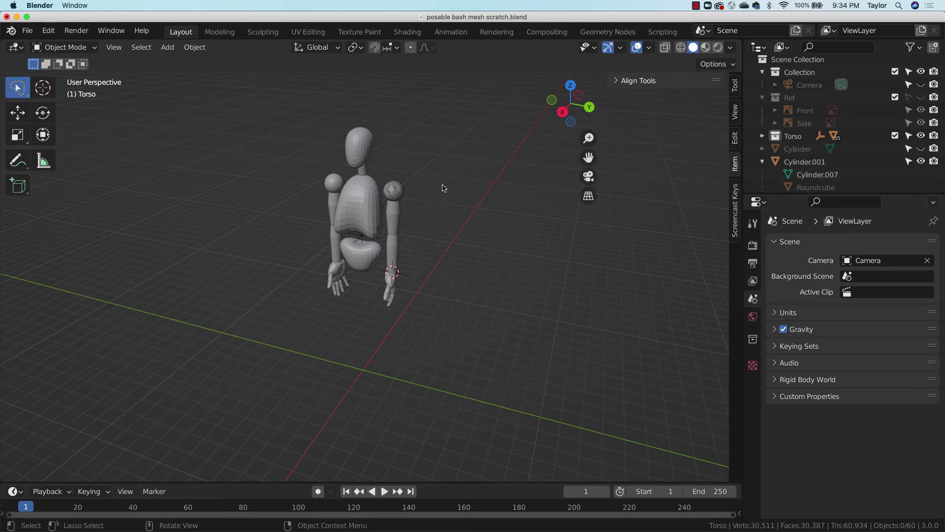
# Delete the two duplicate spheres, Sphere.002 and Sphere.004, overlapping at the positive Y shoulder.
pyautogui.click(420, 186)
pyautogui.press('x')
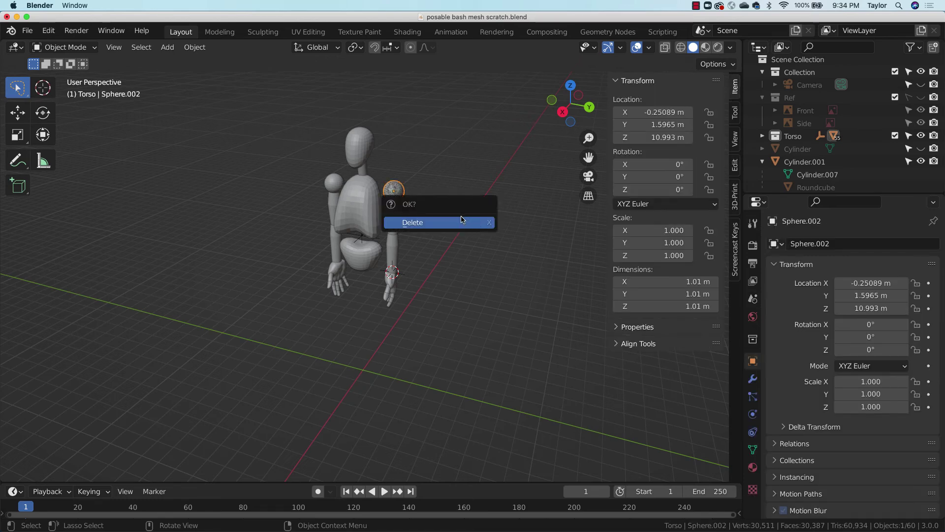
pyautogui.click(463, 221)
pyautogui.click(396, 192)
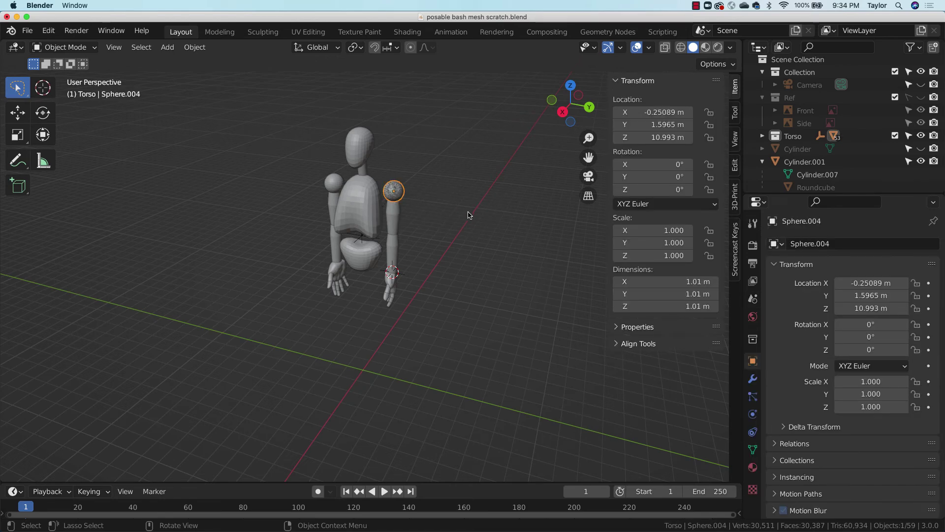
pyautogui.press('x')
pyautogui.click(462, 215)
# Select the whole positive Y arm and rotate it about -41.8°, then rotate its forearm Cylinder.023 back by about 45°.
pyautogui.moveTo(429, 188)
pyautogui.mouseDown()
pyautogui.moveTo(421, 178)
pyautogui.moveTo(382, 272)
pyautogui.moveTo(436, 241)
pyautogui.mouseUp()
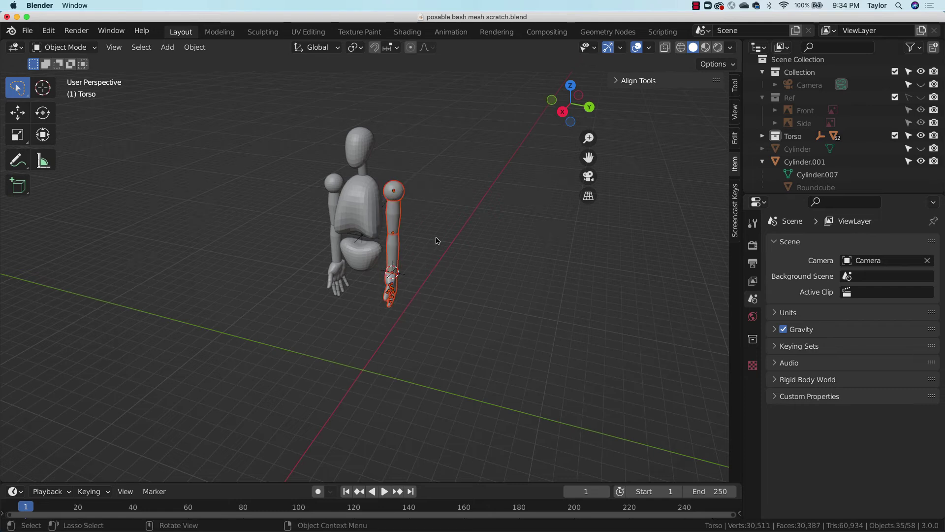
pyautogui.press('r')
pyautogui.click(411, 206)
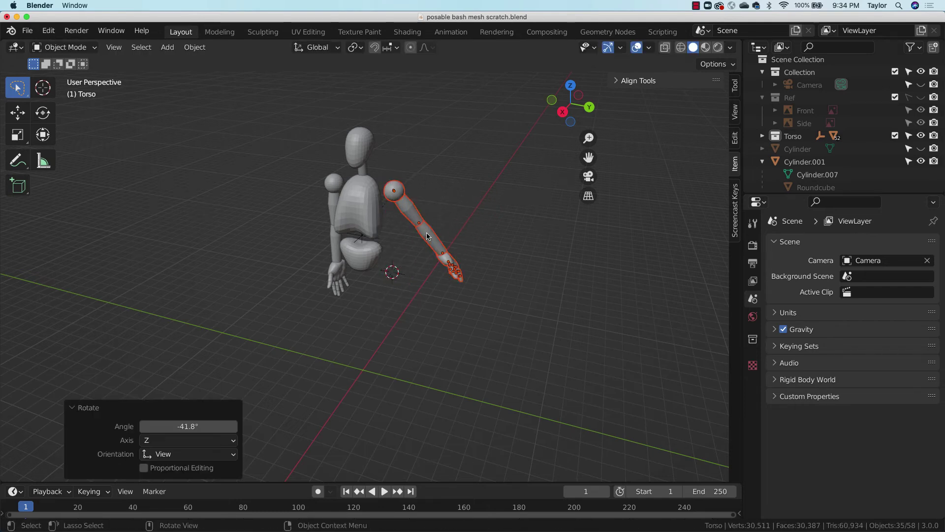
pyautogui.click(430, 236)
pyautogui.press('r')
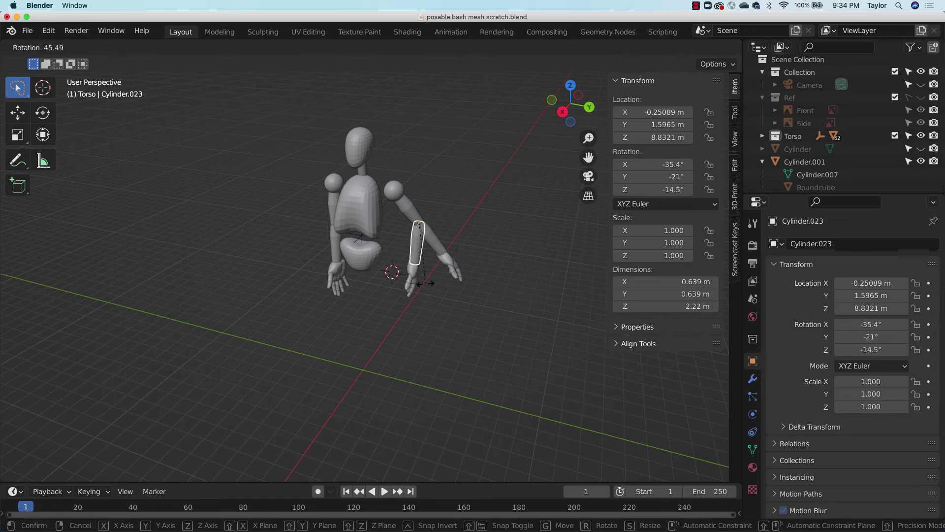
pyautogui.click(438, 272)
# Pose the mirrored arm by rotating its shoulder about 39°, bending the forearm downward, and turning the palm outward.
pyautogui.click(331, 183)
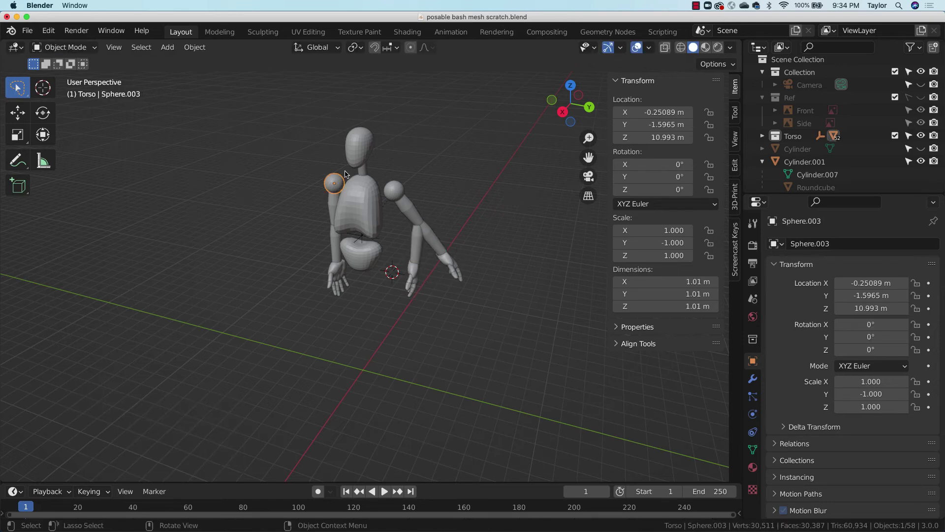
pyautogui.press('r')
pyautogui.click(328, 277)
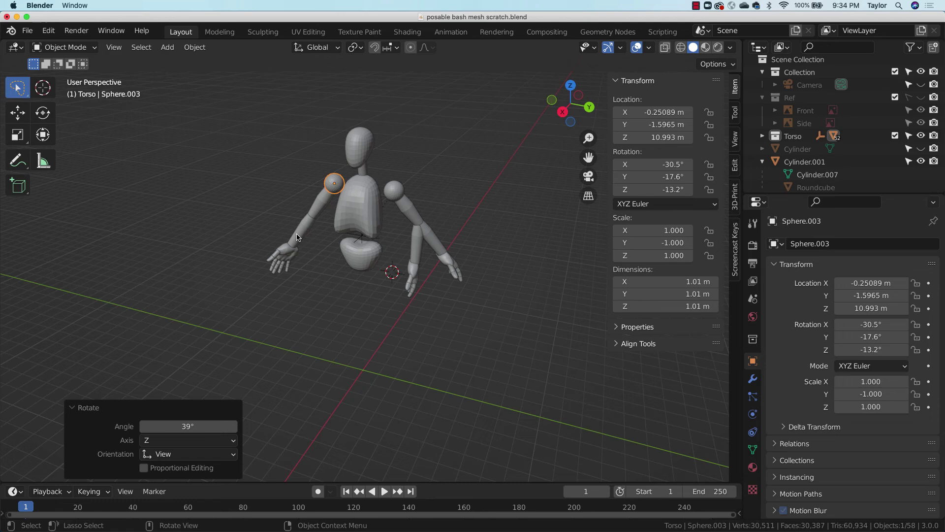
pyautogui.click(298, 235)
pyautogui.press('r')
pyautogui.click(335, 278)
pyautogui.press('r')
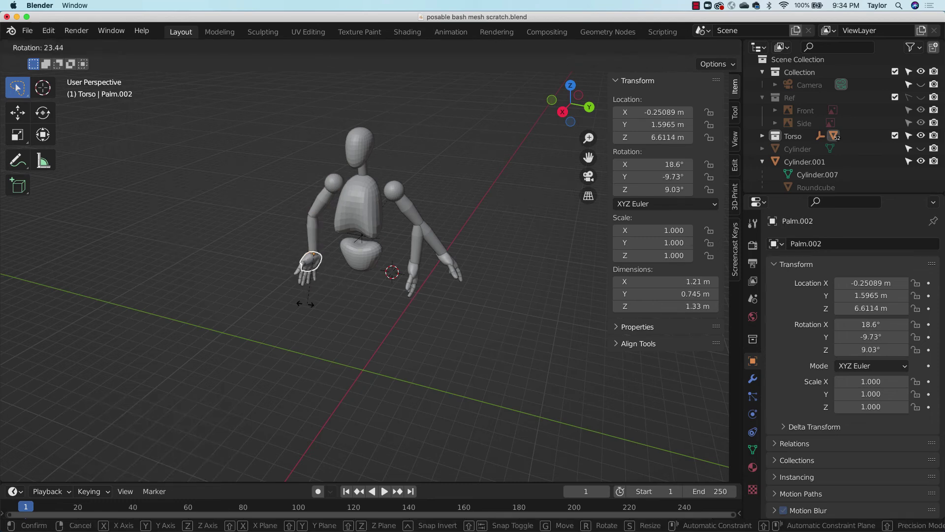
pyautogui.click(285, 304)
# Delete the duplicate forearm Cylinder.023 and the leftover duplicate hand beside the pelvis.
pyautogui.click(416, 259)
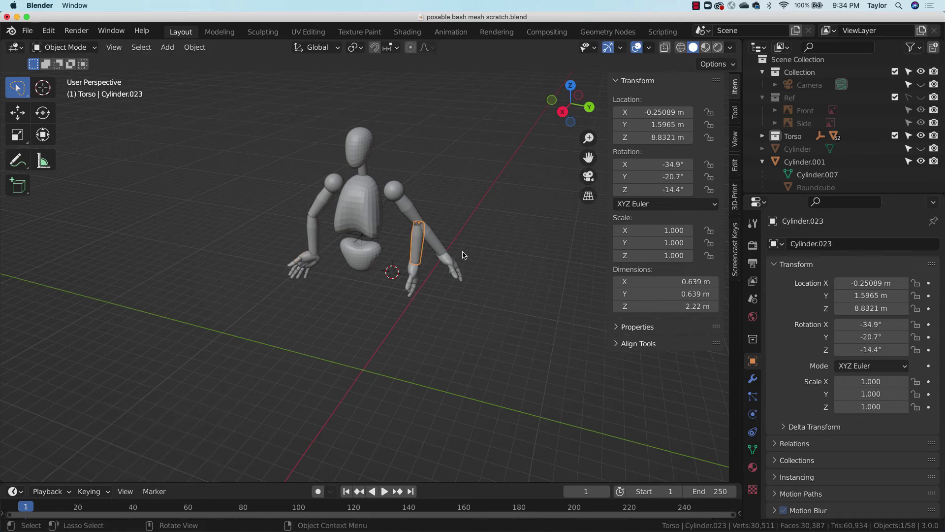
pyautogui.press('x')
pyautogui.click(445, 252)
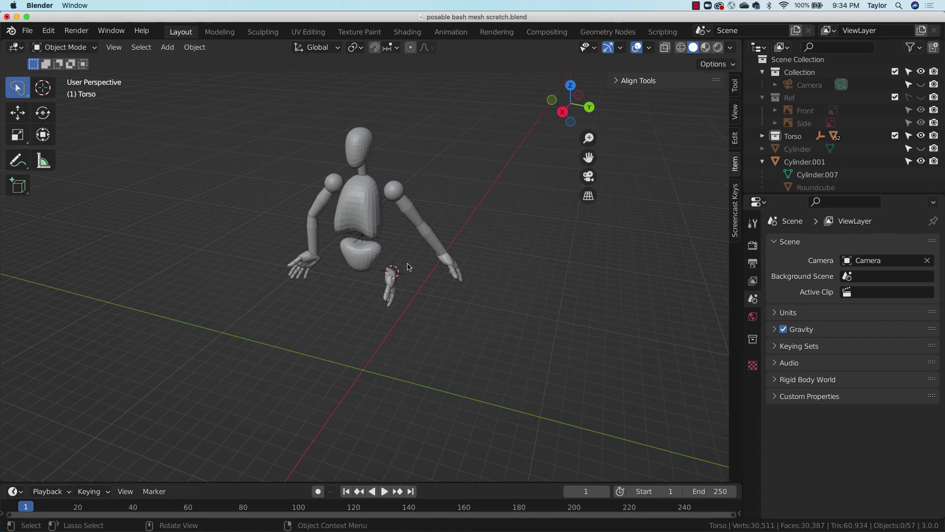
pyautogui.moveTo(412, 255); pyautogui.dragTo(369, 282)
pyautogui.press('x')
pyautogui.click(423, 258)
# Delete the shoulder sphere of the positive Y arm and undo that deletion.
pyautogui.click(397, 189)
pyautogui.press('x')
pyautogui.click(448, 193)
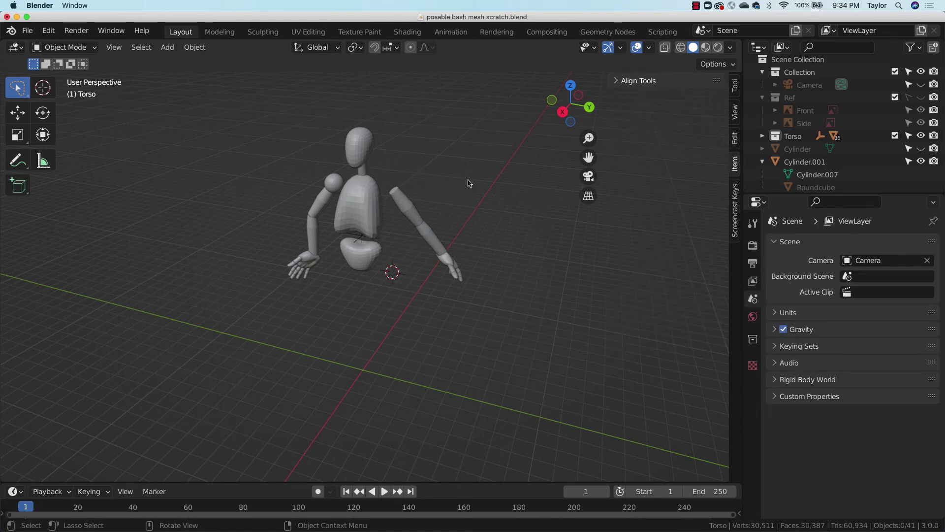
pyautogui.hotkey('ctrl', 'z')
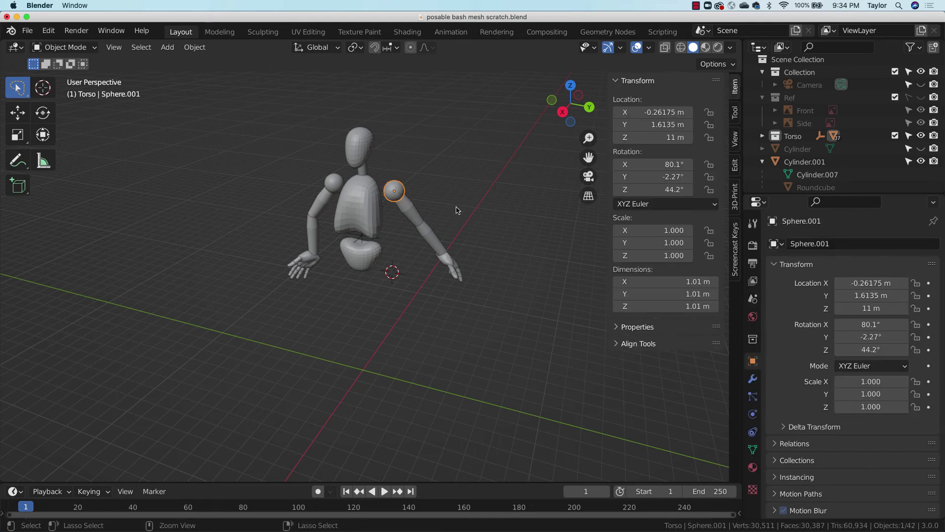
# Raise the forearm of the positive Y arm, bend its palm downward, and select and deselect all mannequin parts.
pyautogui.click(450, 231)
pyautogui.press('r')
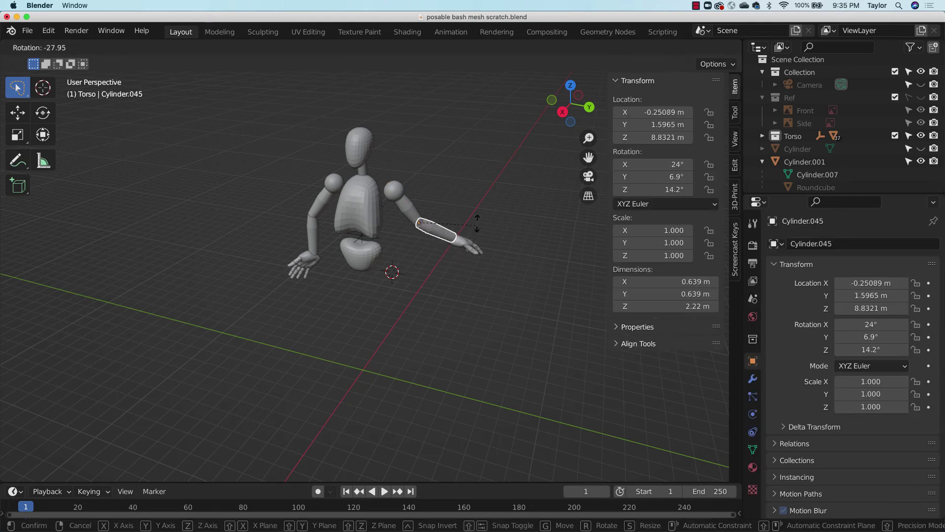
pyautogui.click(480, 186)
pyautogui.click(468, 212)
pyautogui.press('r')
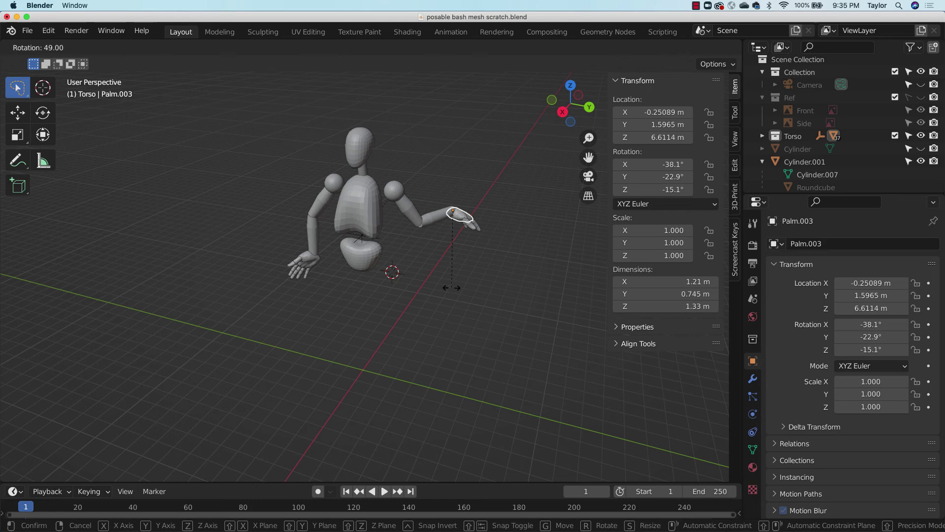
pyautogui.click(451, 288)
pyautogui.moveTo(499, 207)
pyautogui.keyDown('ctrl'); pyautogui.mouseDown(button='right')
pyautogui.moveTo(345, 320)
pyautogui.moveTo(506, 250)
pyautogui.mouseUp(button='right'); pyautogui.keyUp('ctrl')
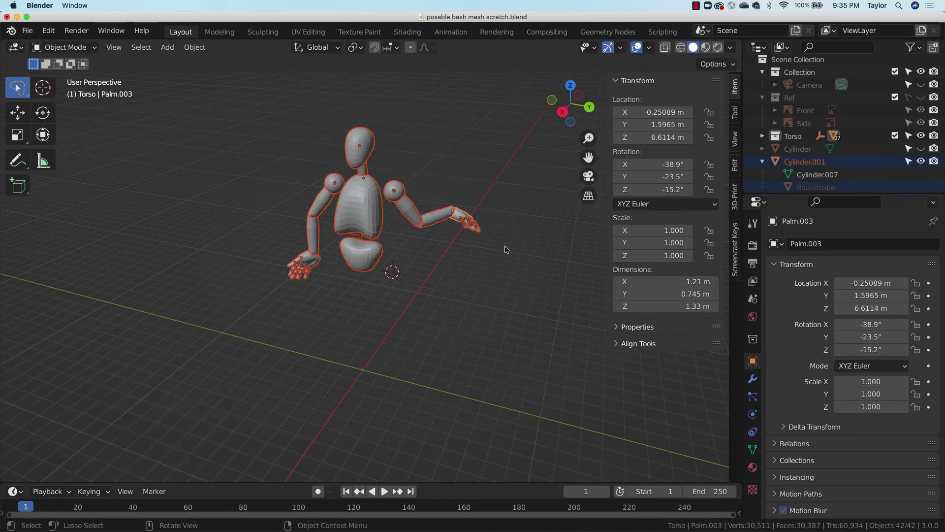
pyautogui.click(463, 284)
# Edit the positive Y upper arm's mesh with X-ray enabled and scale its middle edge loop to about 1.49.
pyautogui.click(412, 213)
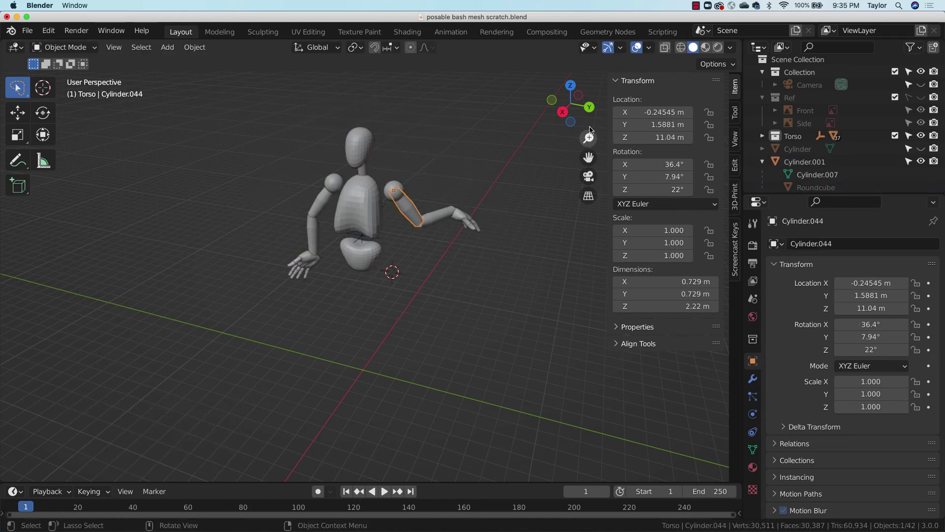
pyautogui.moveTo(589, 138)
pyautogui.mouseDown()
pyautogui.moveTo(605, 95)
pyautogui.moveTo(590, 136)
pyautogui.mouseUp()
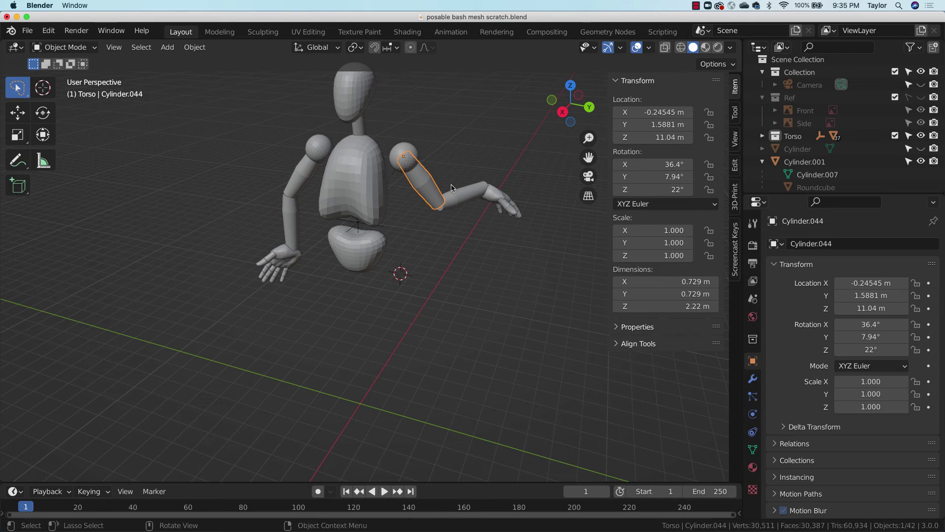
pyautogui.press('Tab')
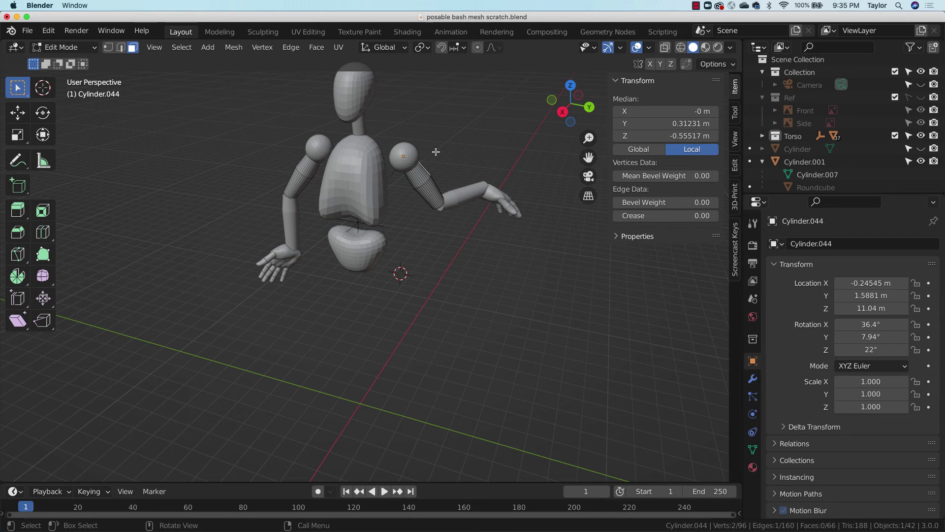
pyautogui.keyDown('alt'); pyautogui.click(430, 180); pyautogui.keyUp('alt')
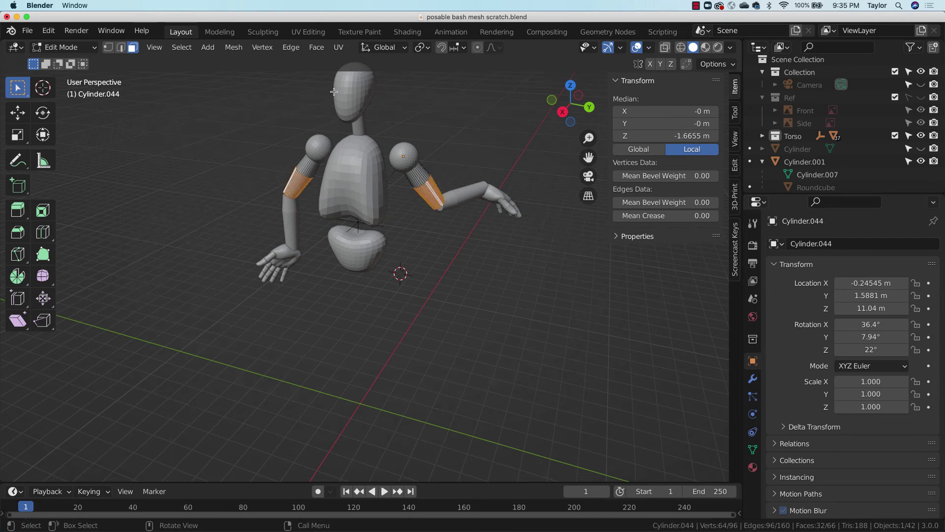
pyautogui.press('2')
pyautogui.click(427, 193)
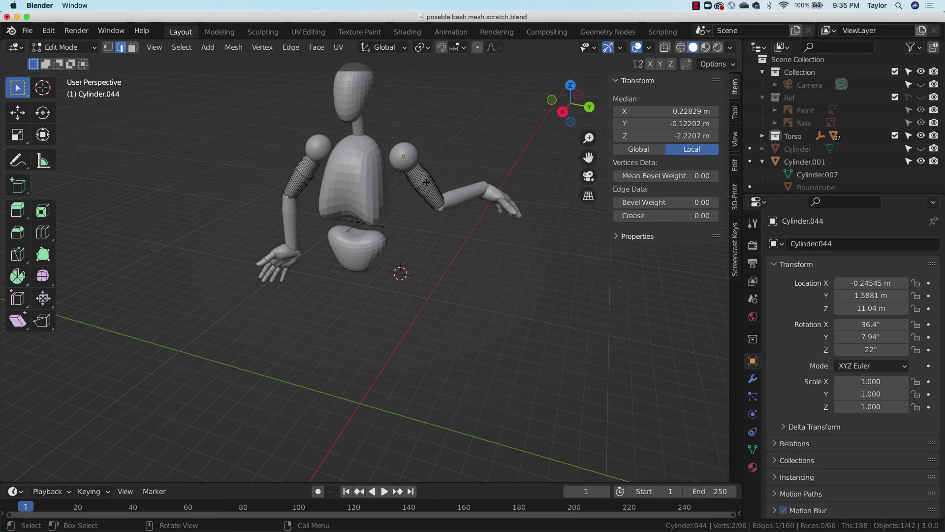
pyautogui.keyDown('shift'); pyautogui.click(433, 184); pyautogui.keyUp('shift')
pyautogui.click(666, 47)
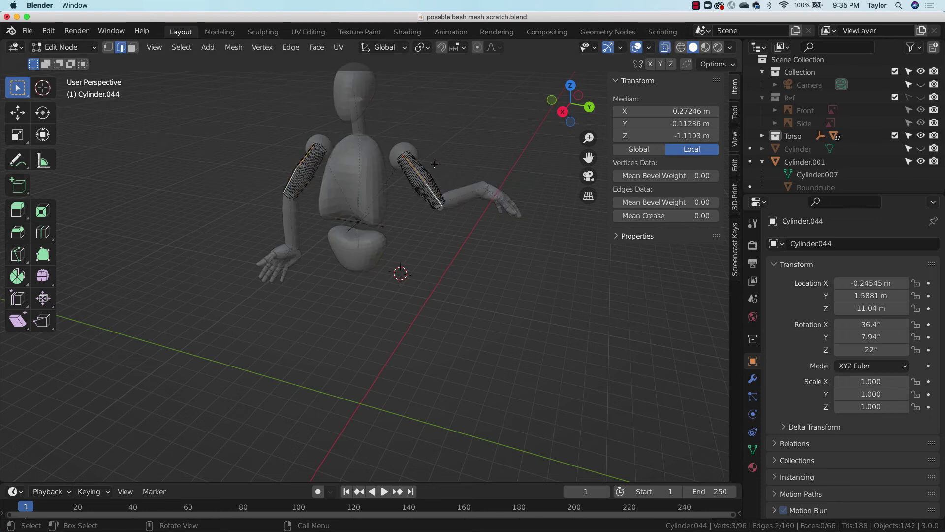
pyautogui.keyDown('alt'); pyautogui.click(434, 192); pyautogui.keyUp('alt')
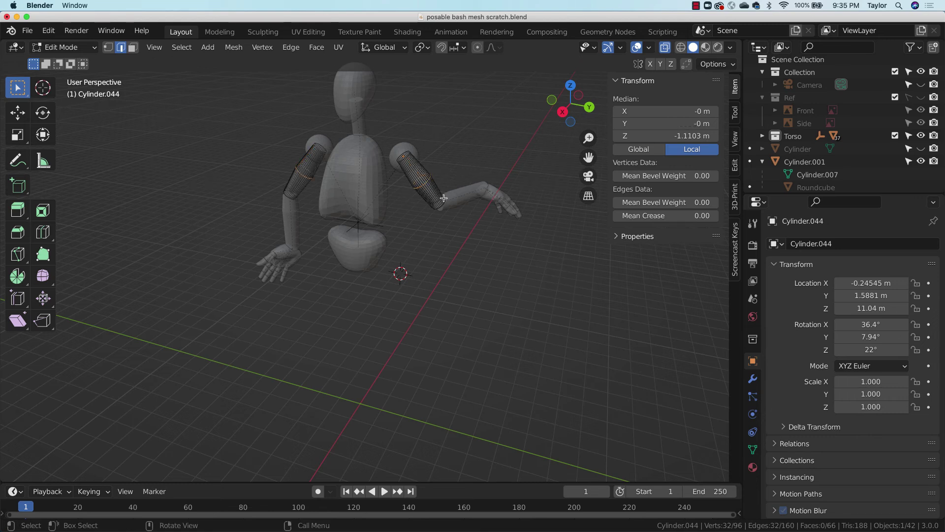
pyautogui.press('s')
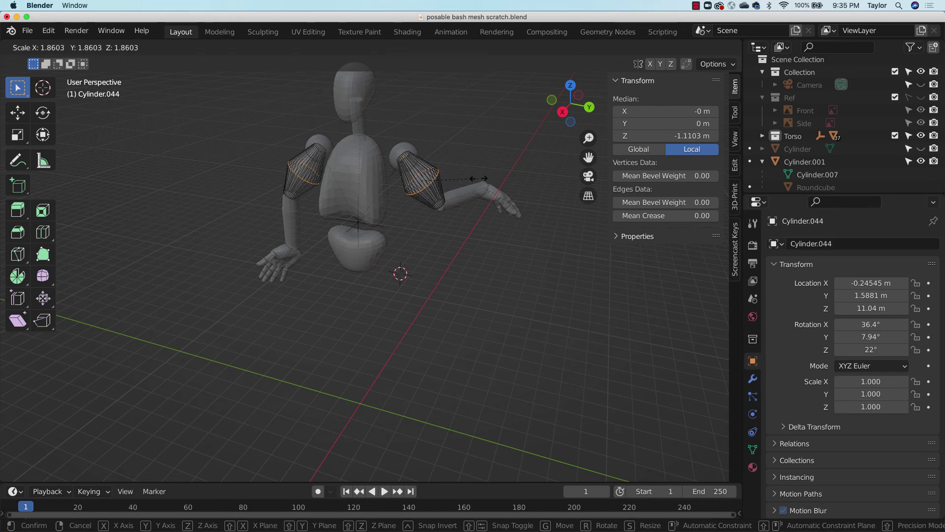
pyautogui.click(468, 171)
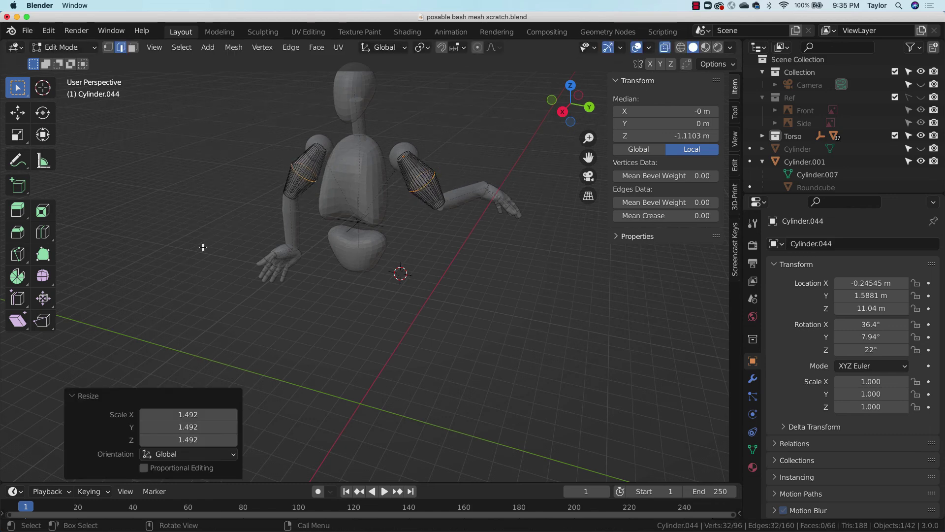
# Add a single loop cut between the shoulder end and middle of the upper arm and scale it to about 1.33.
pyautogui.click(43, 232)
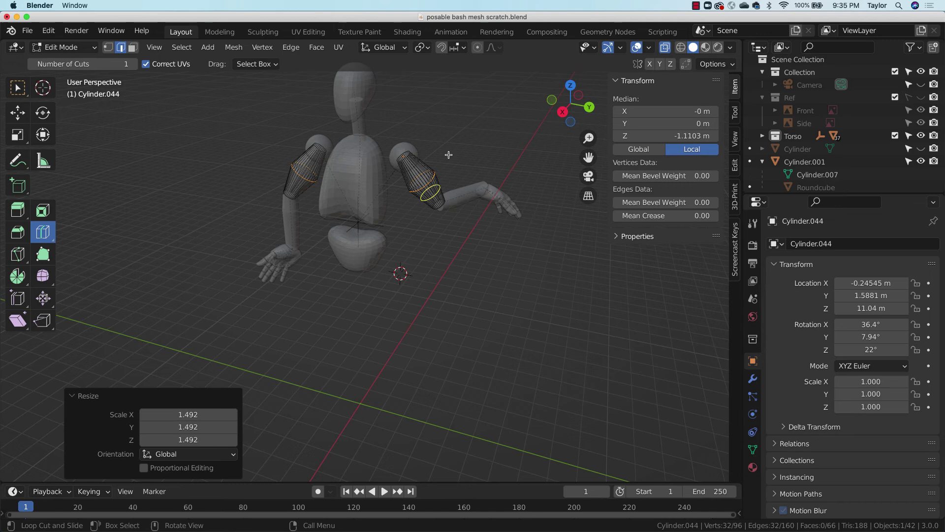
pyautogui.moveTo(445, 153)
pyautogui.mouseDown()
pyautogui.moveTo(450, 144)
pyautogui.moveTo(449, 156)
pyautogui.mouseUp()
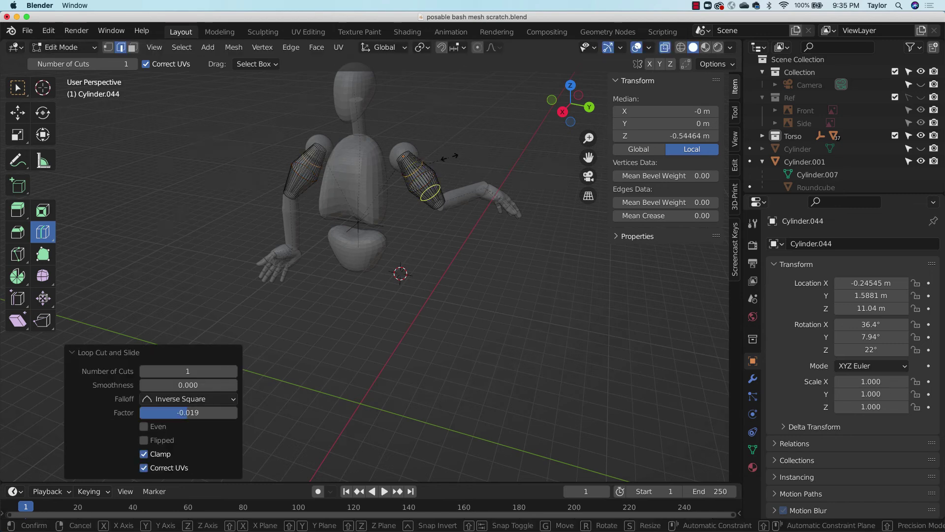
pyautogui.press('s')
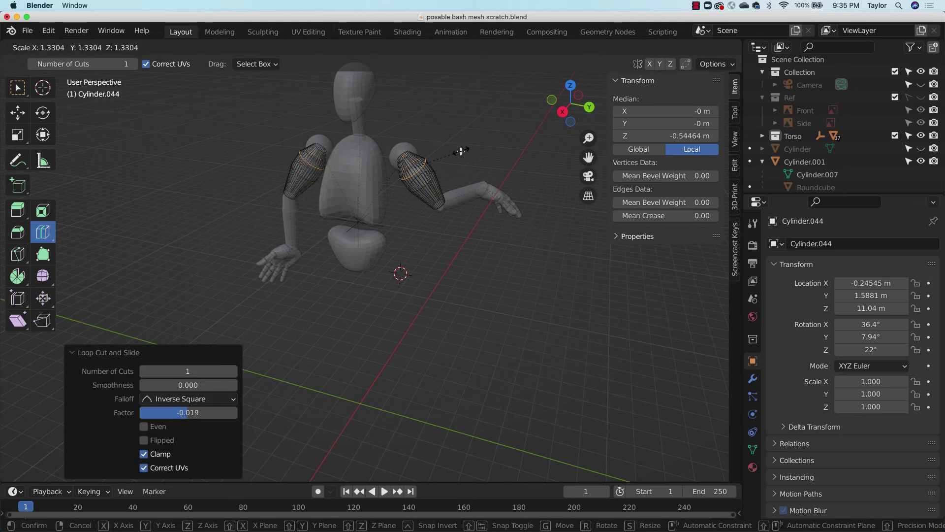
pyautogui.click(461, 151)
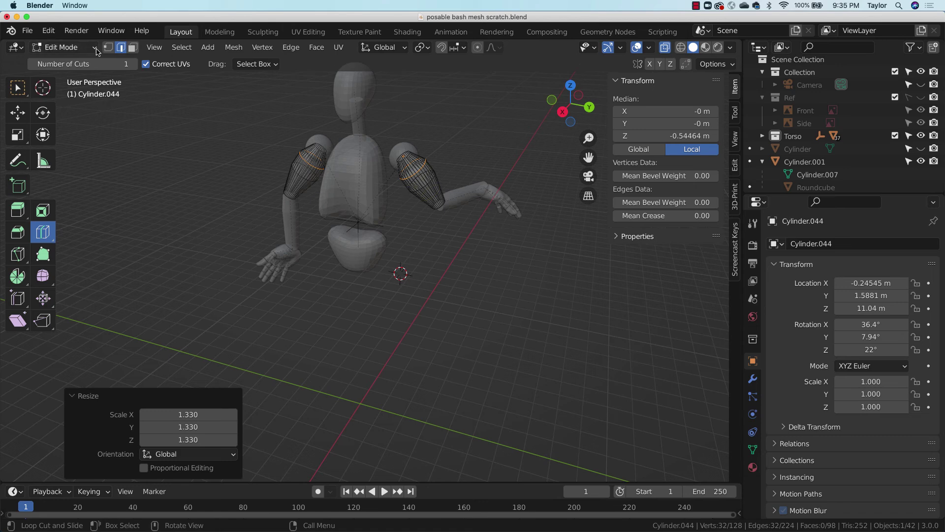
# Switch the upper arm to Sculpt Mode, adjust its voxel size, voxel-remesh it, and check the mesh in wireframe before restoring solid shading.
pyautogui.click(68, 47)
pyautogui.click(91, 90)
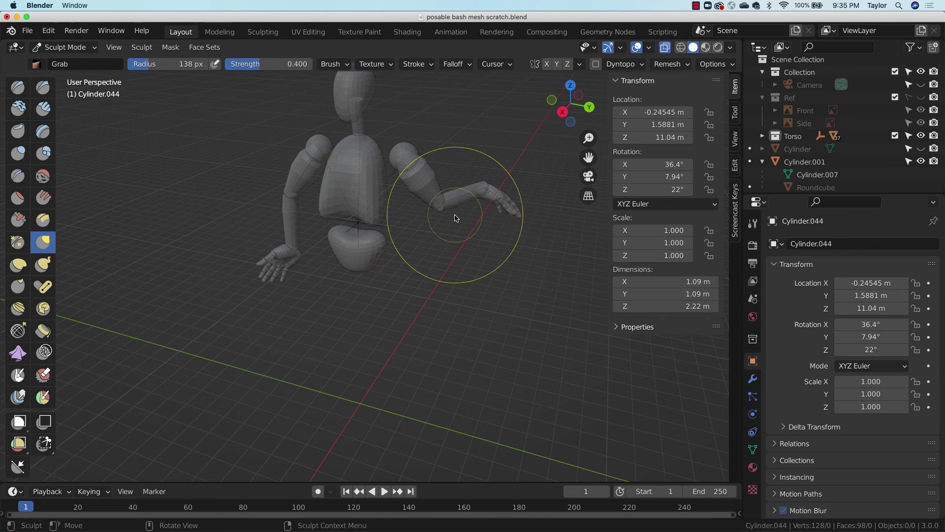
pyautogui.press('r')
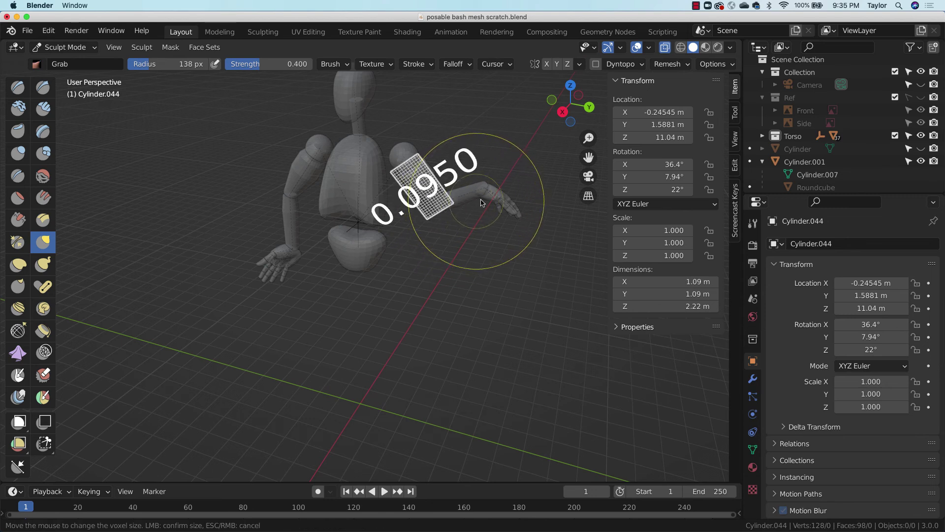
pyautogui.click(495, 189)
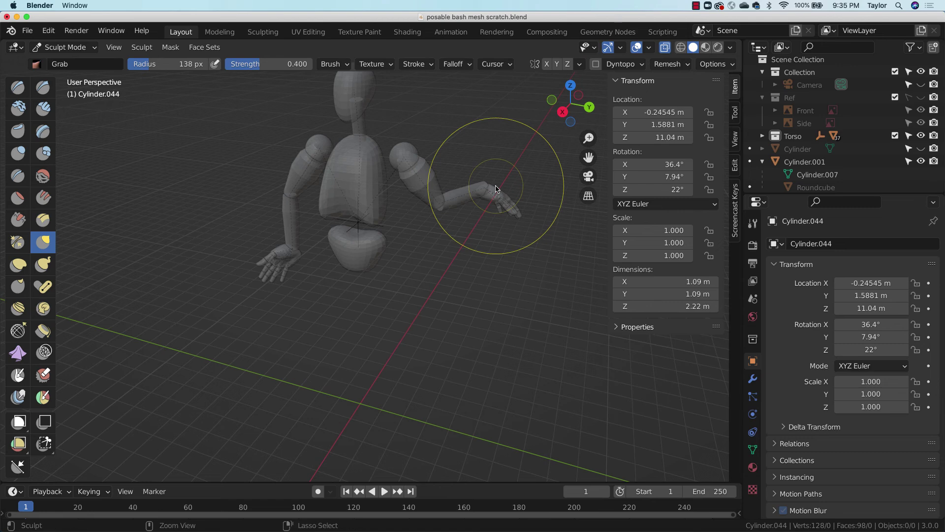
pyautogui.hotkey('ctrl', 'r')
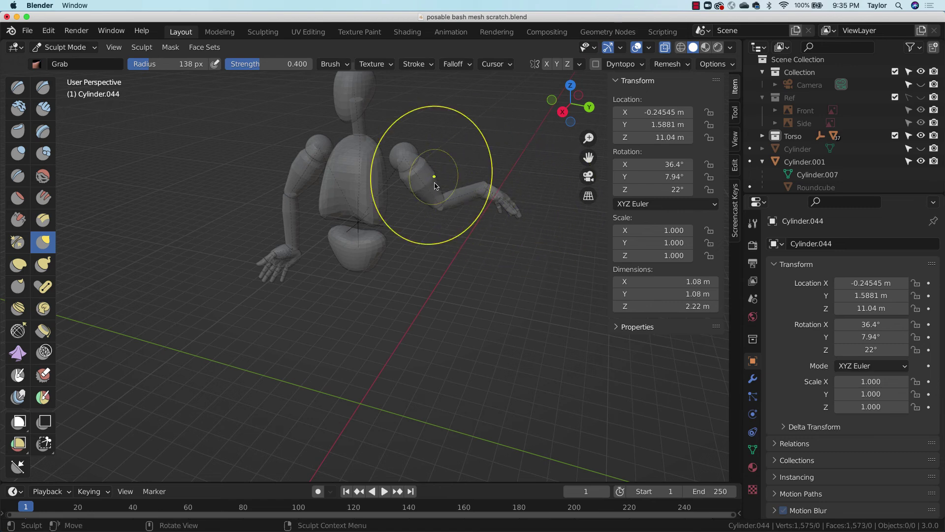
pyautogui.click(681, 48)
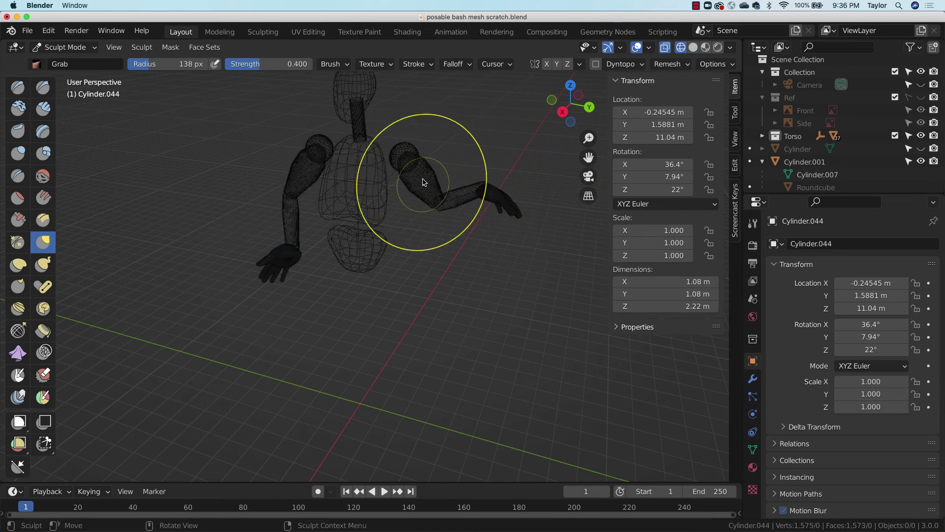
pyautogui.click(694, 48)
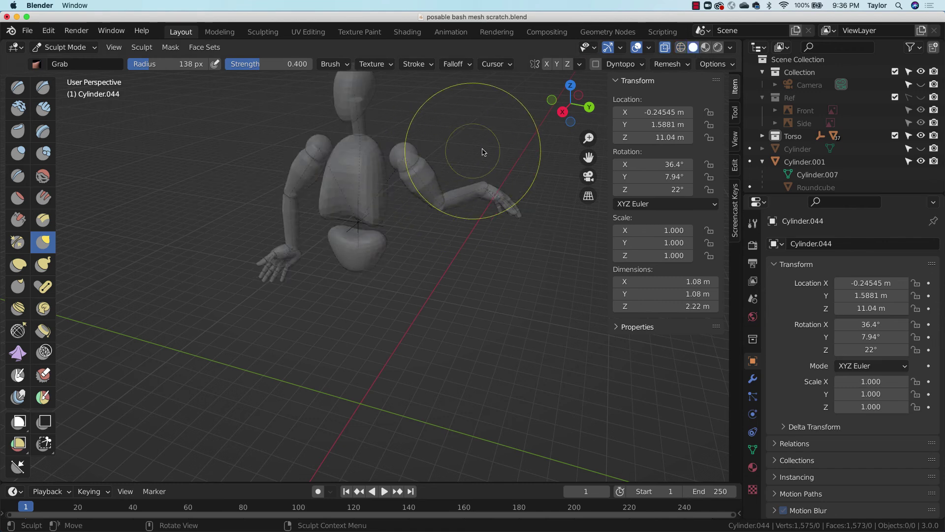
# Sculpt muscle bulk onto the positive Y upper arm with the Clay Strips brush at 54 px radius and 0.600 strength.
pyautogui.scroll(4, 602, 92)
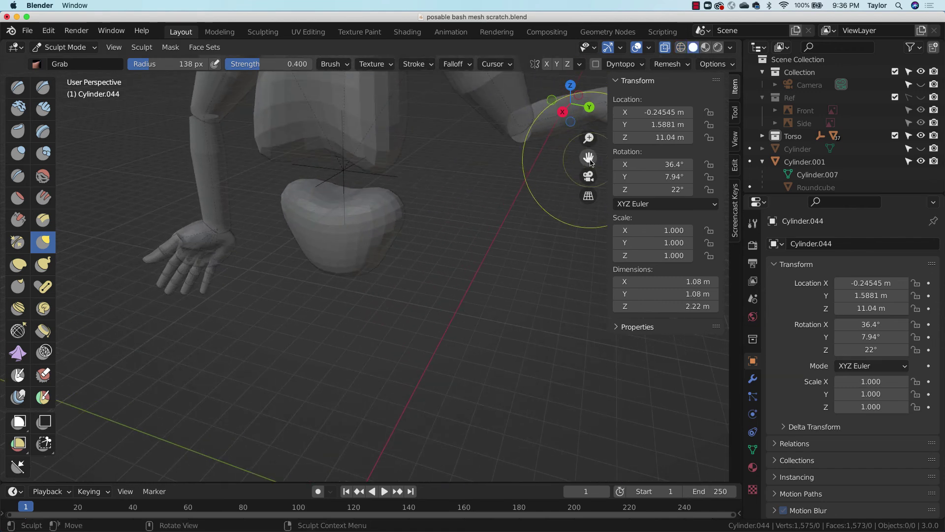
pyautogui.scroll(-4, 559, 158)
pyautogui.click(42, 108)
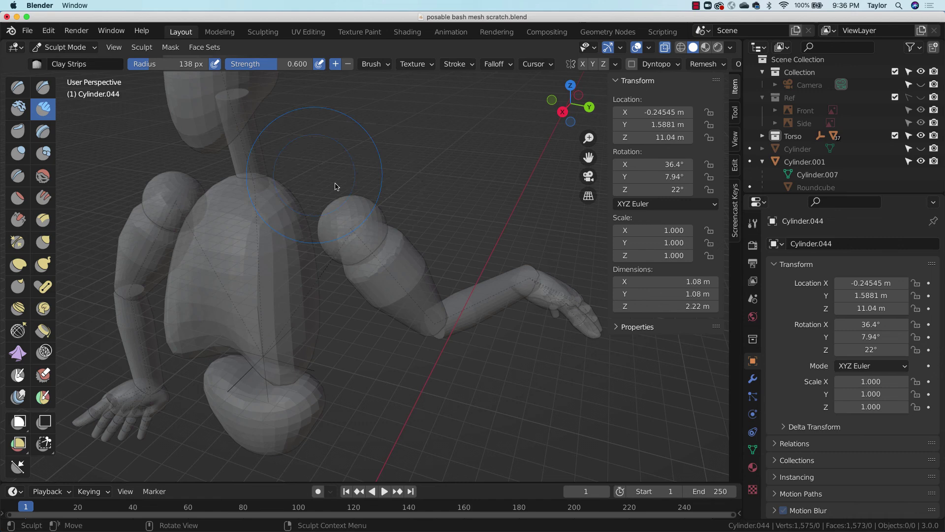
pyautogui.press('f')
pyautogui.click(395, 274)
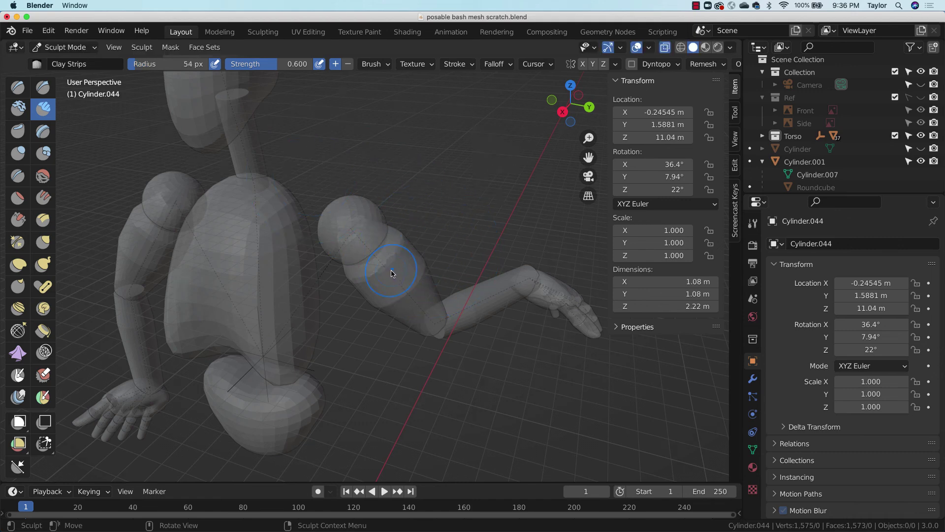
pyautogui.moveTo(396, 289)
pyautogui.mouseDown()
pyautogui.moveTo(412, 269)
pyautogui.moveTo(427, 289)
pyautogui.moveTo(386, 279)
pyautogui.moveTo(394, 252)
pyautogui.moveTo(364, 285)
pyautogui.moveTo(373, 265)
pyautogui.moveTo(409, 278)
pyautogui.moveTo(412, 260)
pyautogui.moveTo(428, 297)
pyautogui.moveTo(404, 302)
pyautogui.moveTo(387, 287)
pyautogui.moveTo(389, 320)
pyautogui.moveTo(423, 287)
pyautogui.moveTo(407, 243)
pyautogui.moveTo(439, 235)
pyautogui.mouseUp()
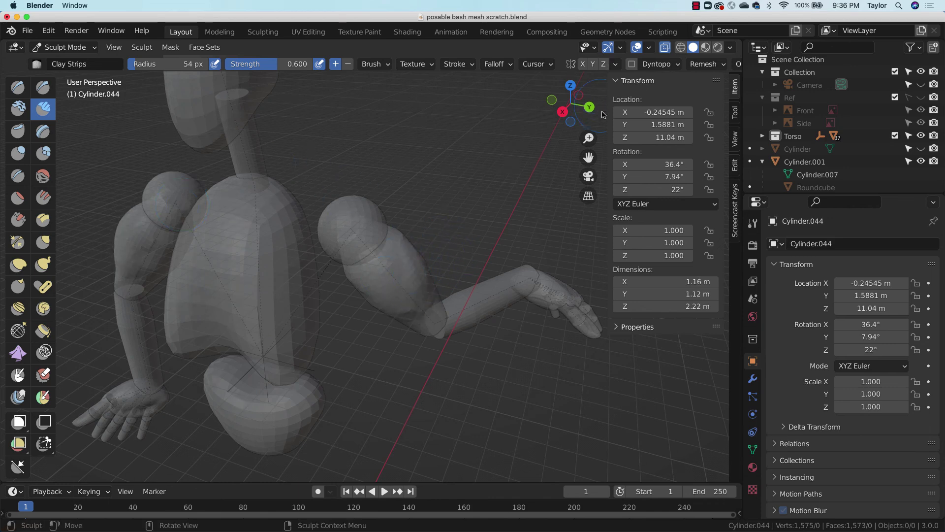
# Return to Object Mode, inspect both sculpted upper arms in wireframe, and restore solid shading with X-ray disabled.
pyautogui.click(79, 47)
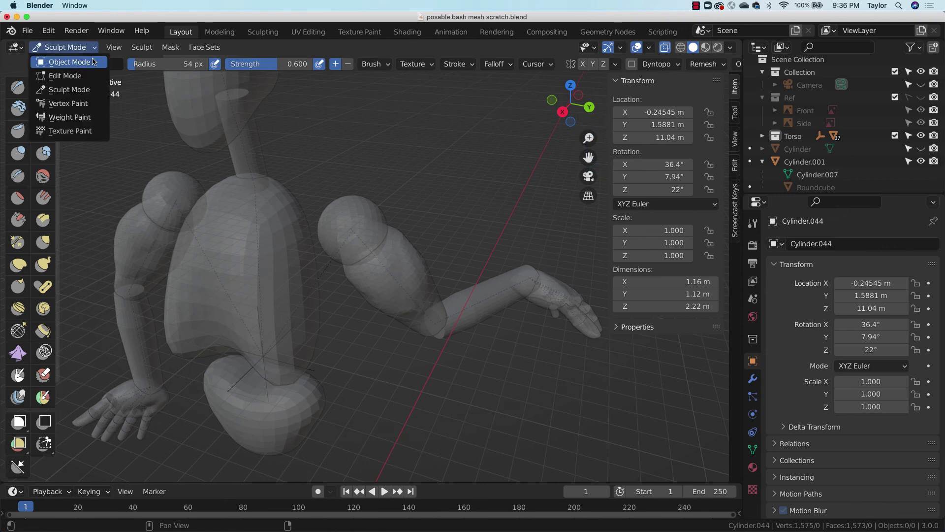
pyautogui.click(93, 60)
pyautogui.click(681, 48)
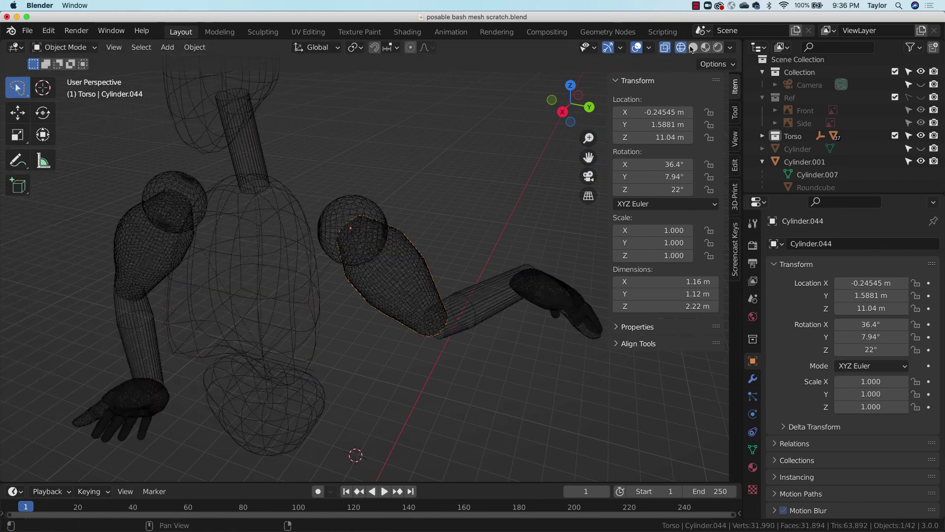
pyautogui.click(693, 47)
pyautogui.moveTo(589, 138); pyautogui.dragTo(589, 162)
pyautogui.moveTo(345, 256); pyautogui.dragTo(281, 254, button='middle')
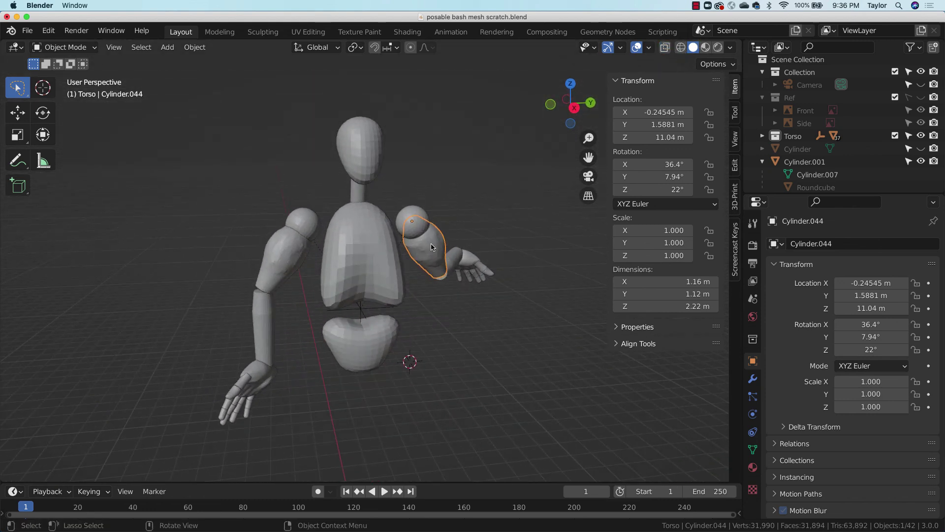
pyautogui.moveTo(434, 247); pyautogui.dragTo(420, 244, button='middle')
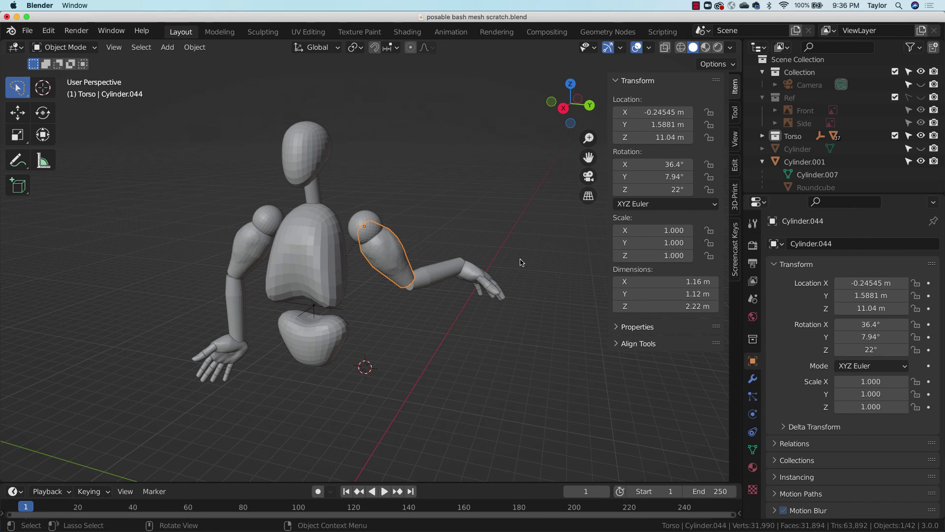
# Select all mannequin parts and clear their rotations to restore the neutral pose with both arms hanging straight.
pyautogui.moveTo(519, 253)
pyautogui.mouseDown()
pyautogui.moveTo(200, 159)
pyautogui.moveTo(163, 418)
pyautogui.moveTo(465, 362)
pyautogui.moveTo(558, 271)
pyautogui.mouseUp()
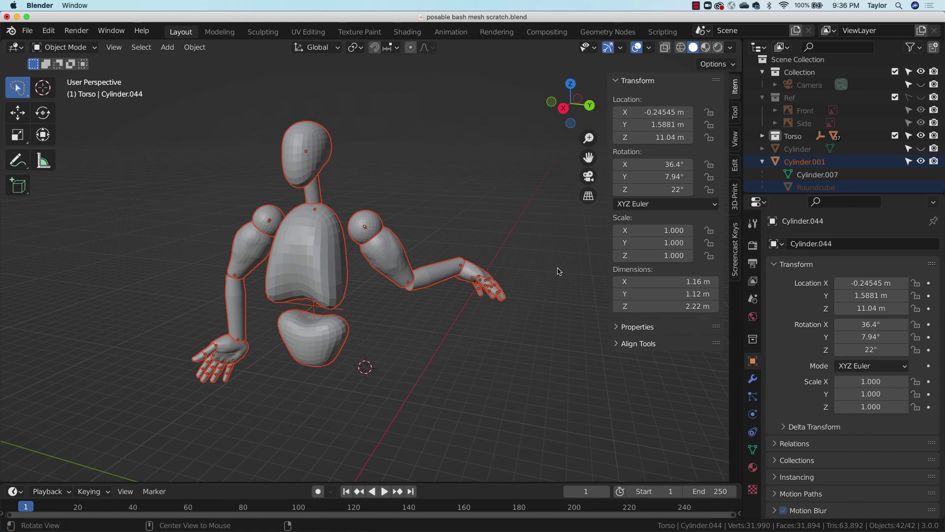
pyautogui.hotkey('alt', 'r')
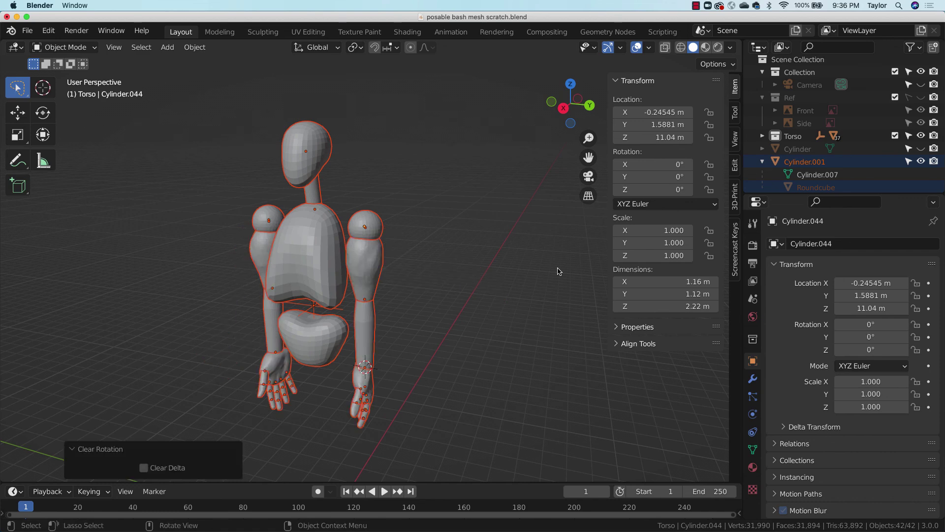
pyautogui.moveTo(416, 328); pyautogui.dragTo(462, 310, button='middle')
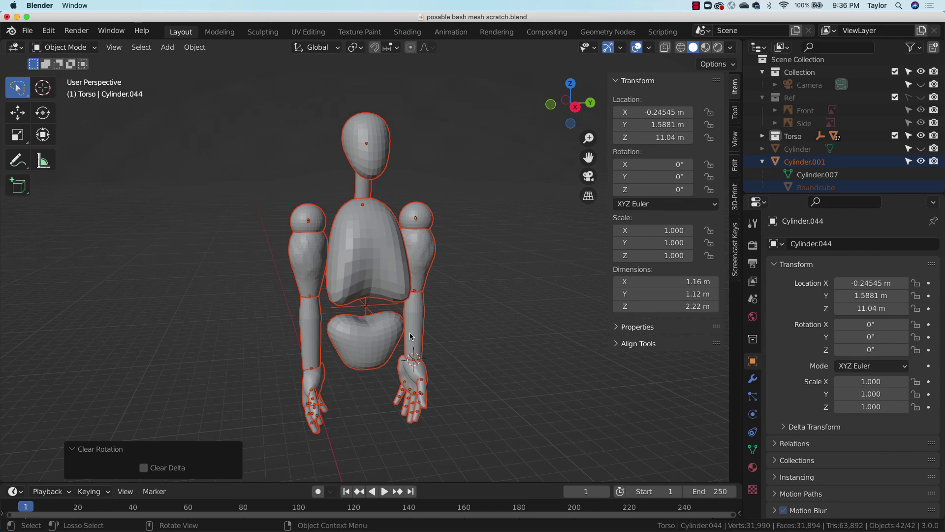
pyautogui.moveTo(460, 291); pyautogui.dragTo(441, 315, button='middle')
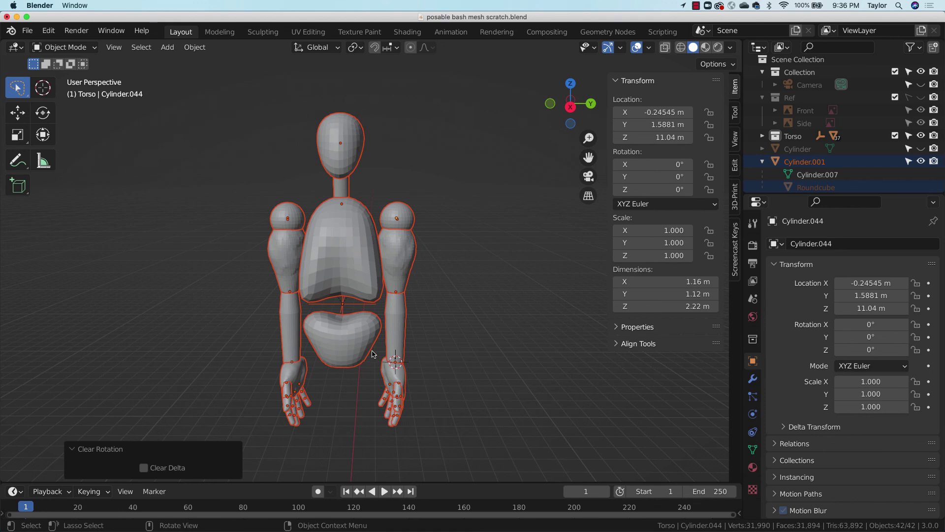